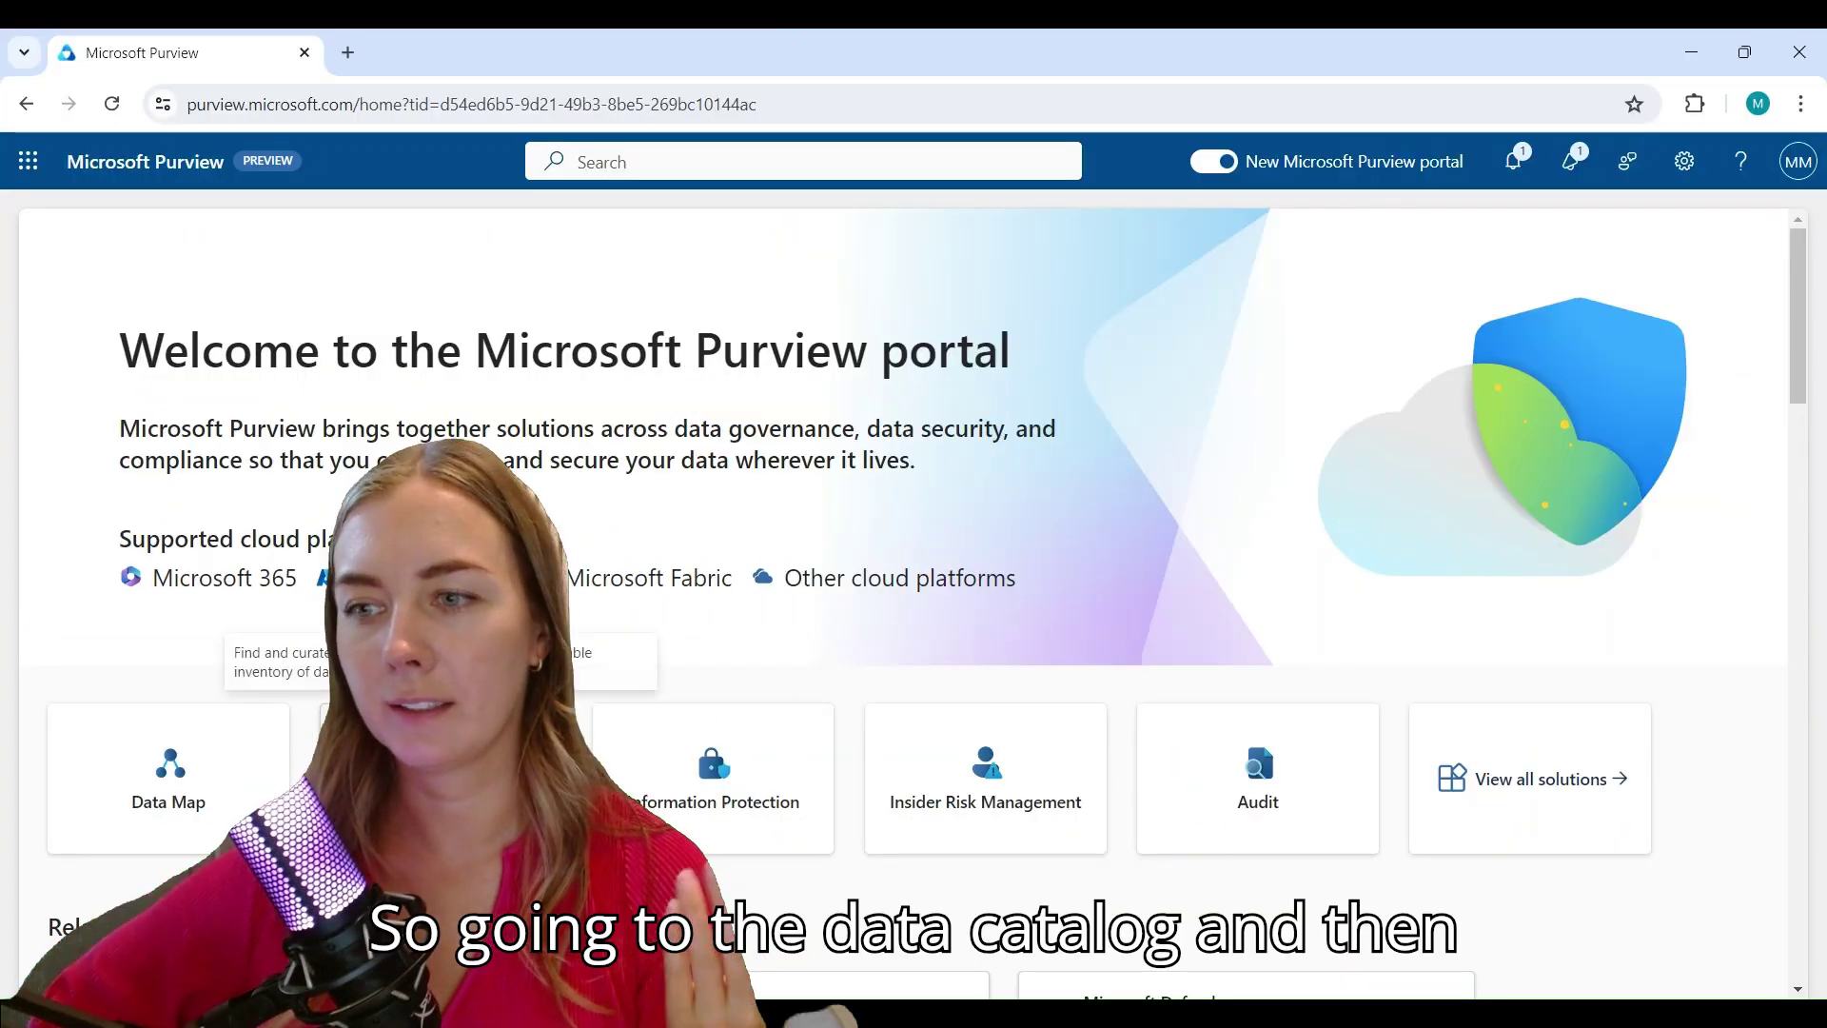
Step: Open the Operations domain's Trips data product in Data Quality to see its two unscored assets
click(526, 761)
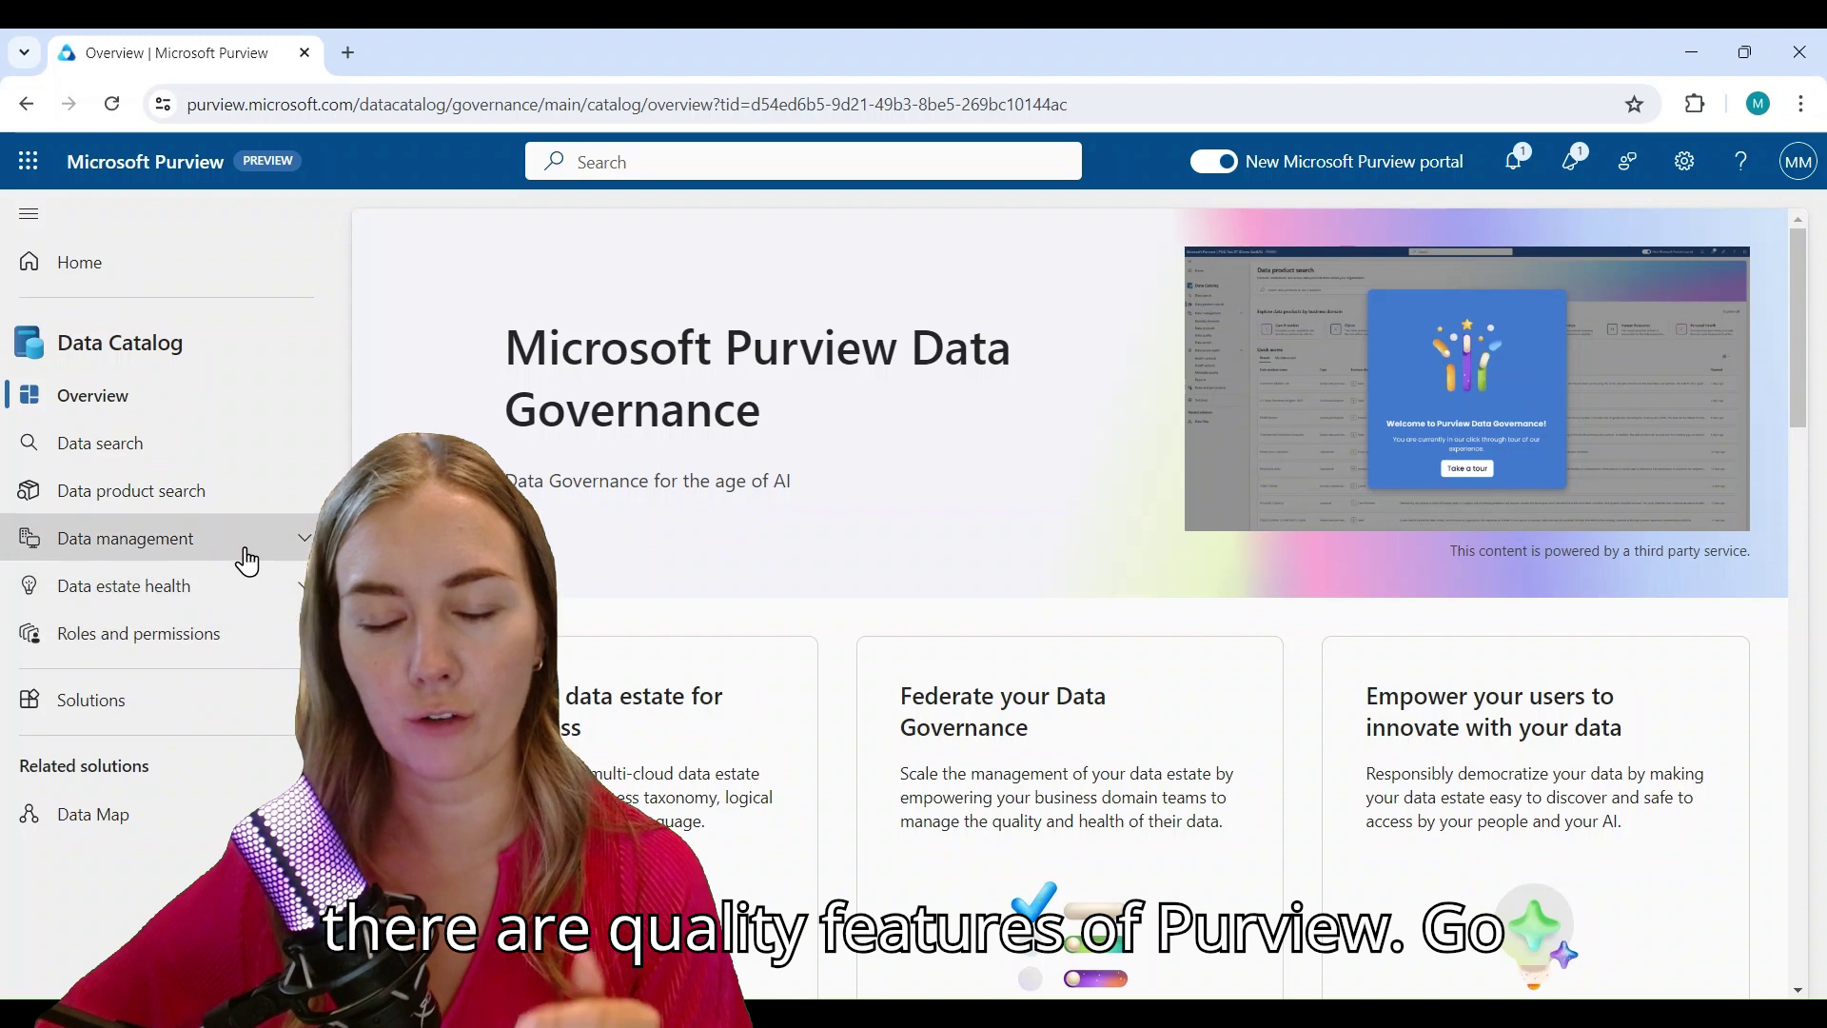
click(238, 540)
click(171, 666)
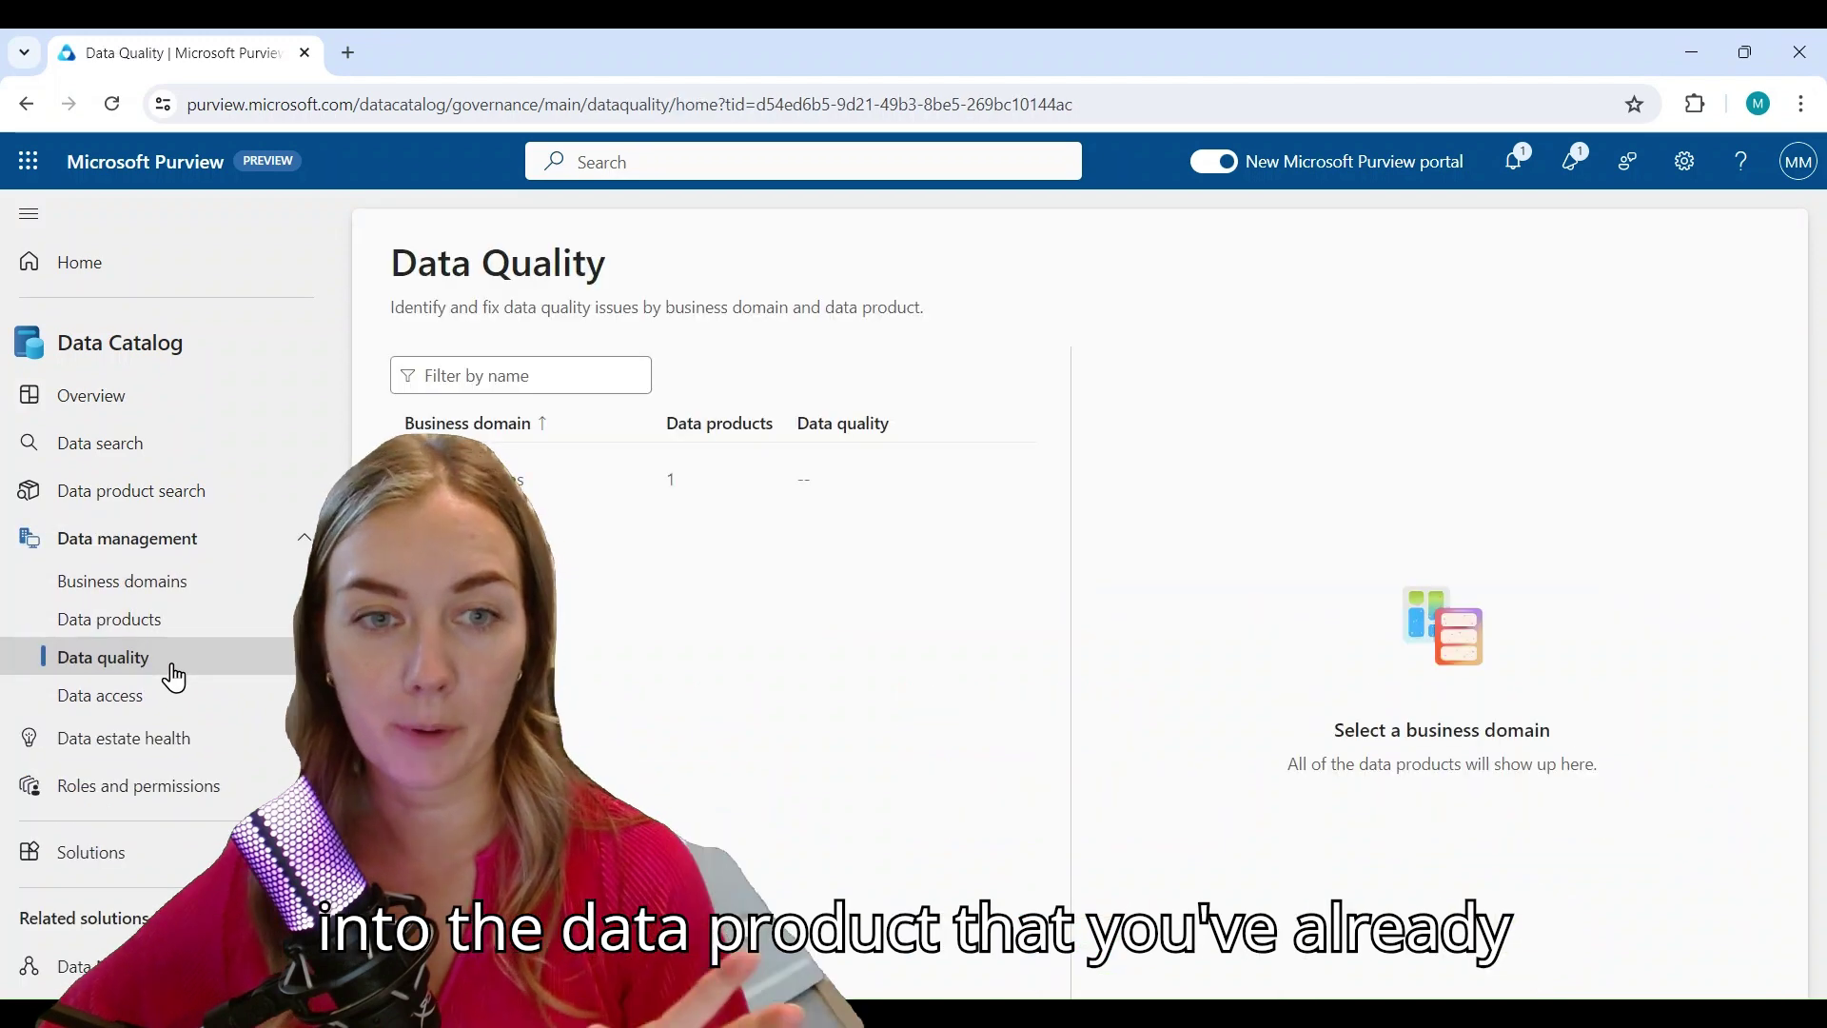
click(619, 479)
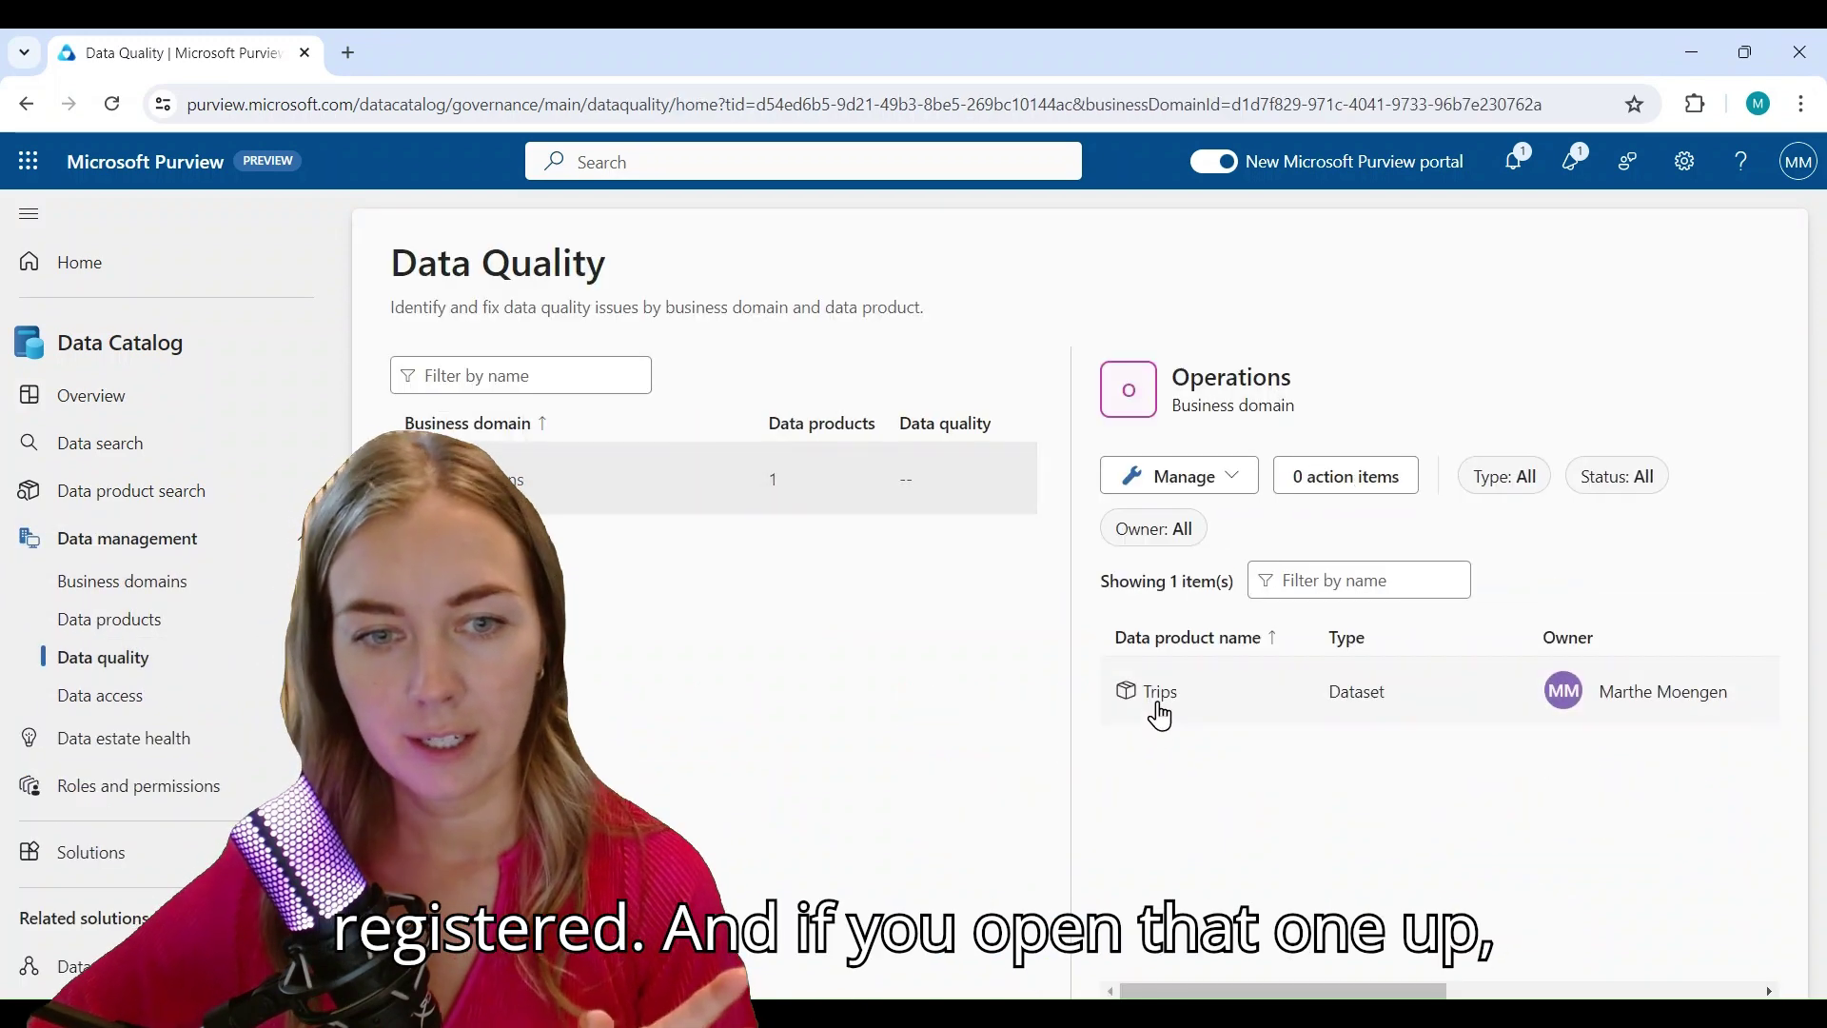
click(1158, 700)
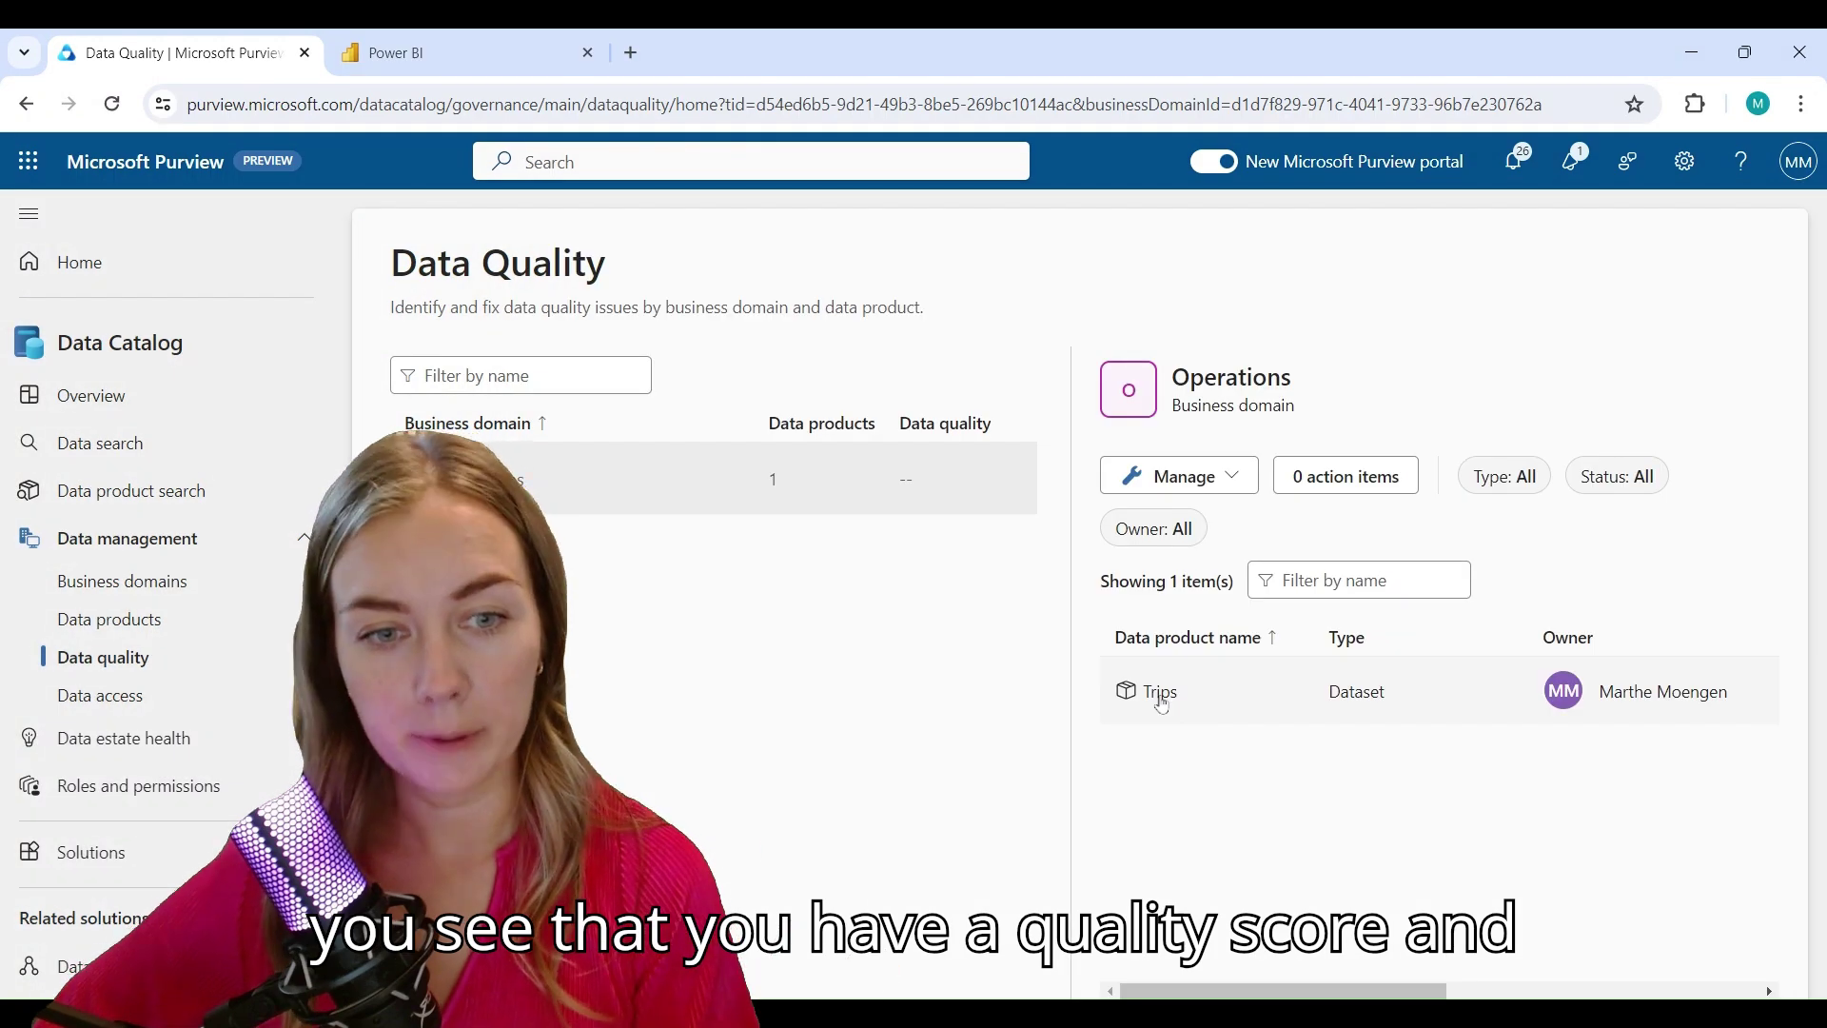
click(1161, 695)
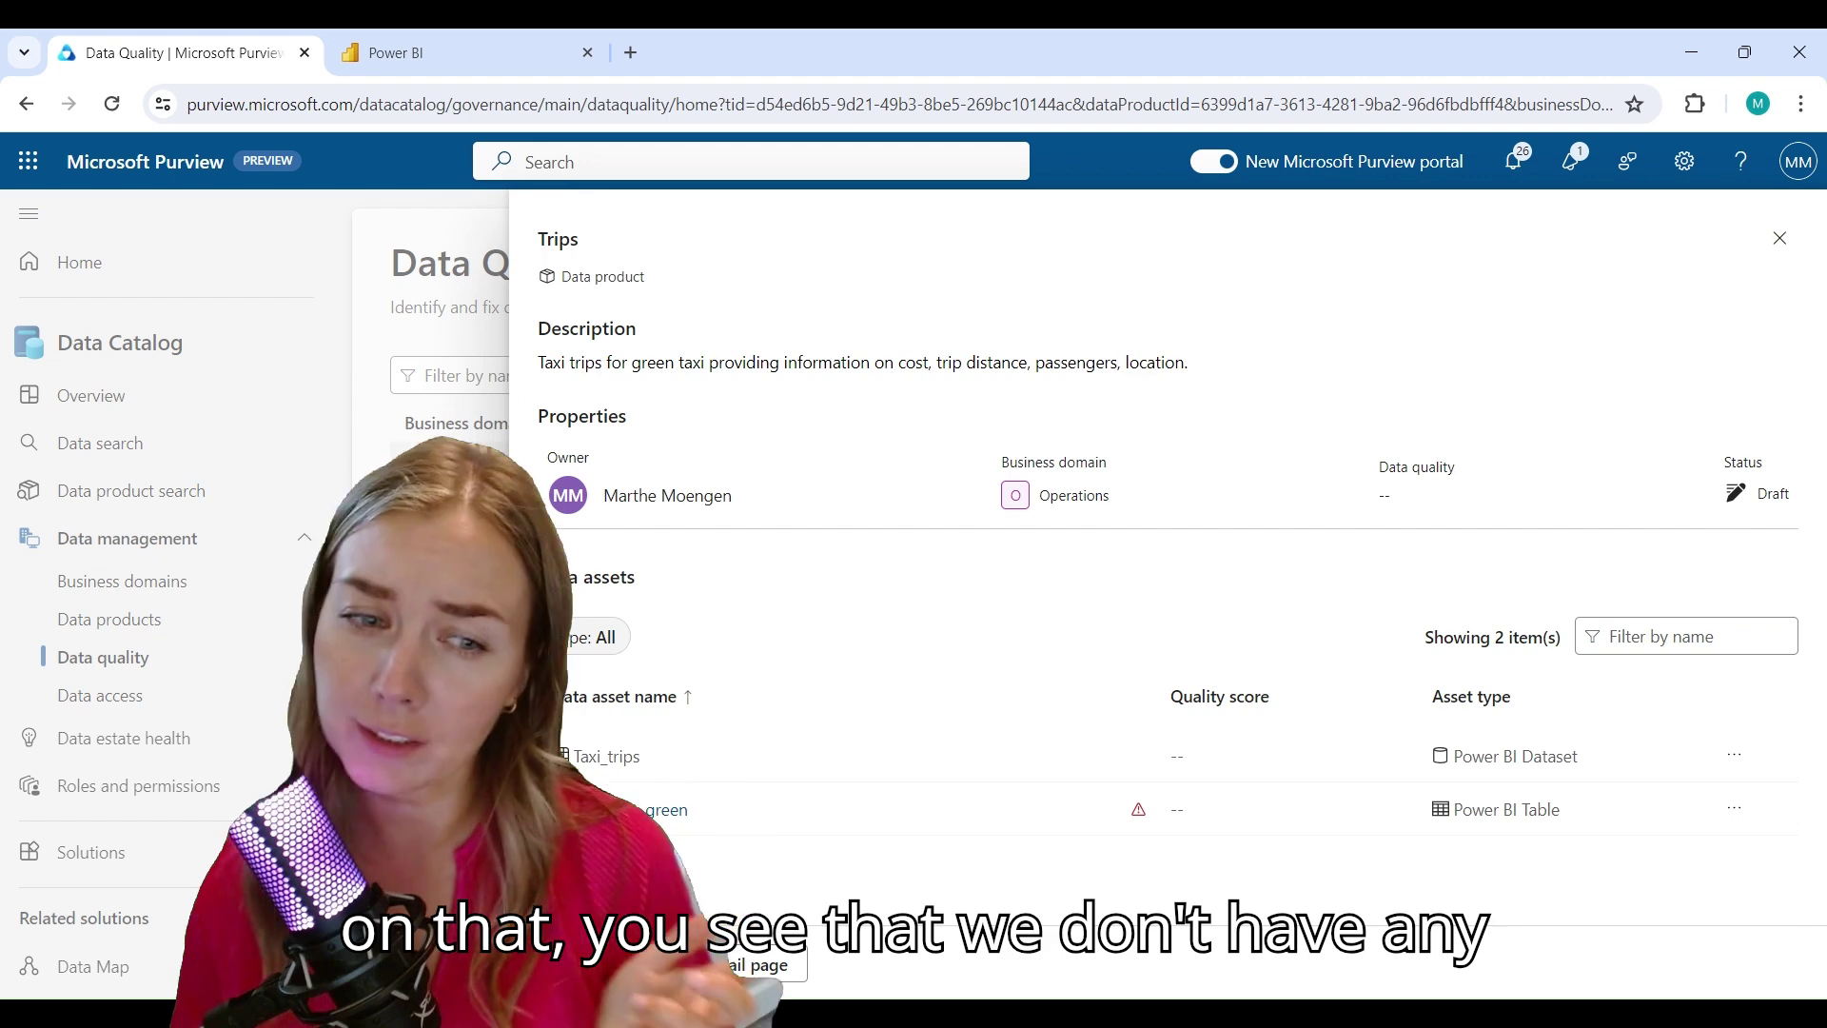
mouse_move(1140, 815)
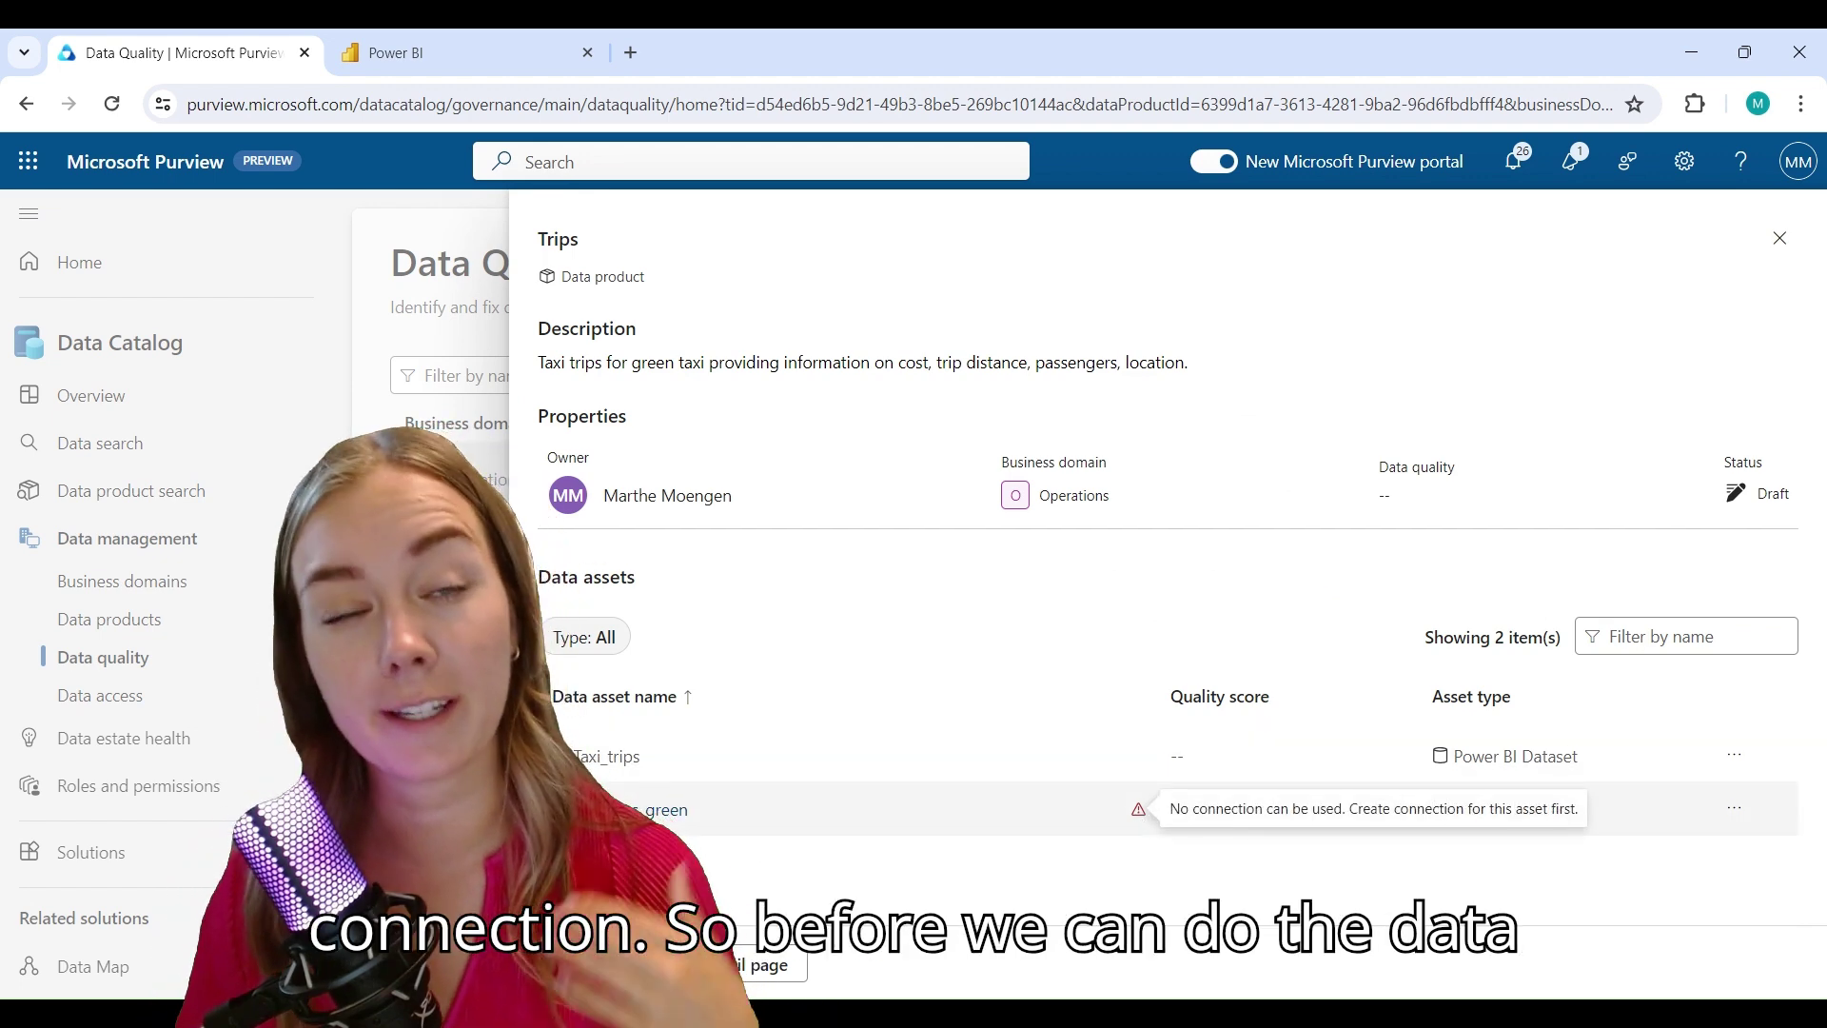
Step: Go to the Operations domain's data quality Connections page
click(1780, 235)
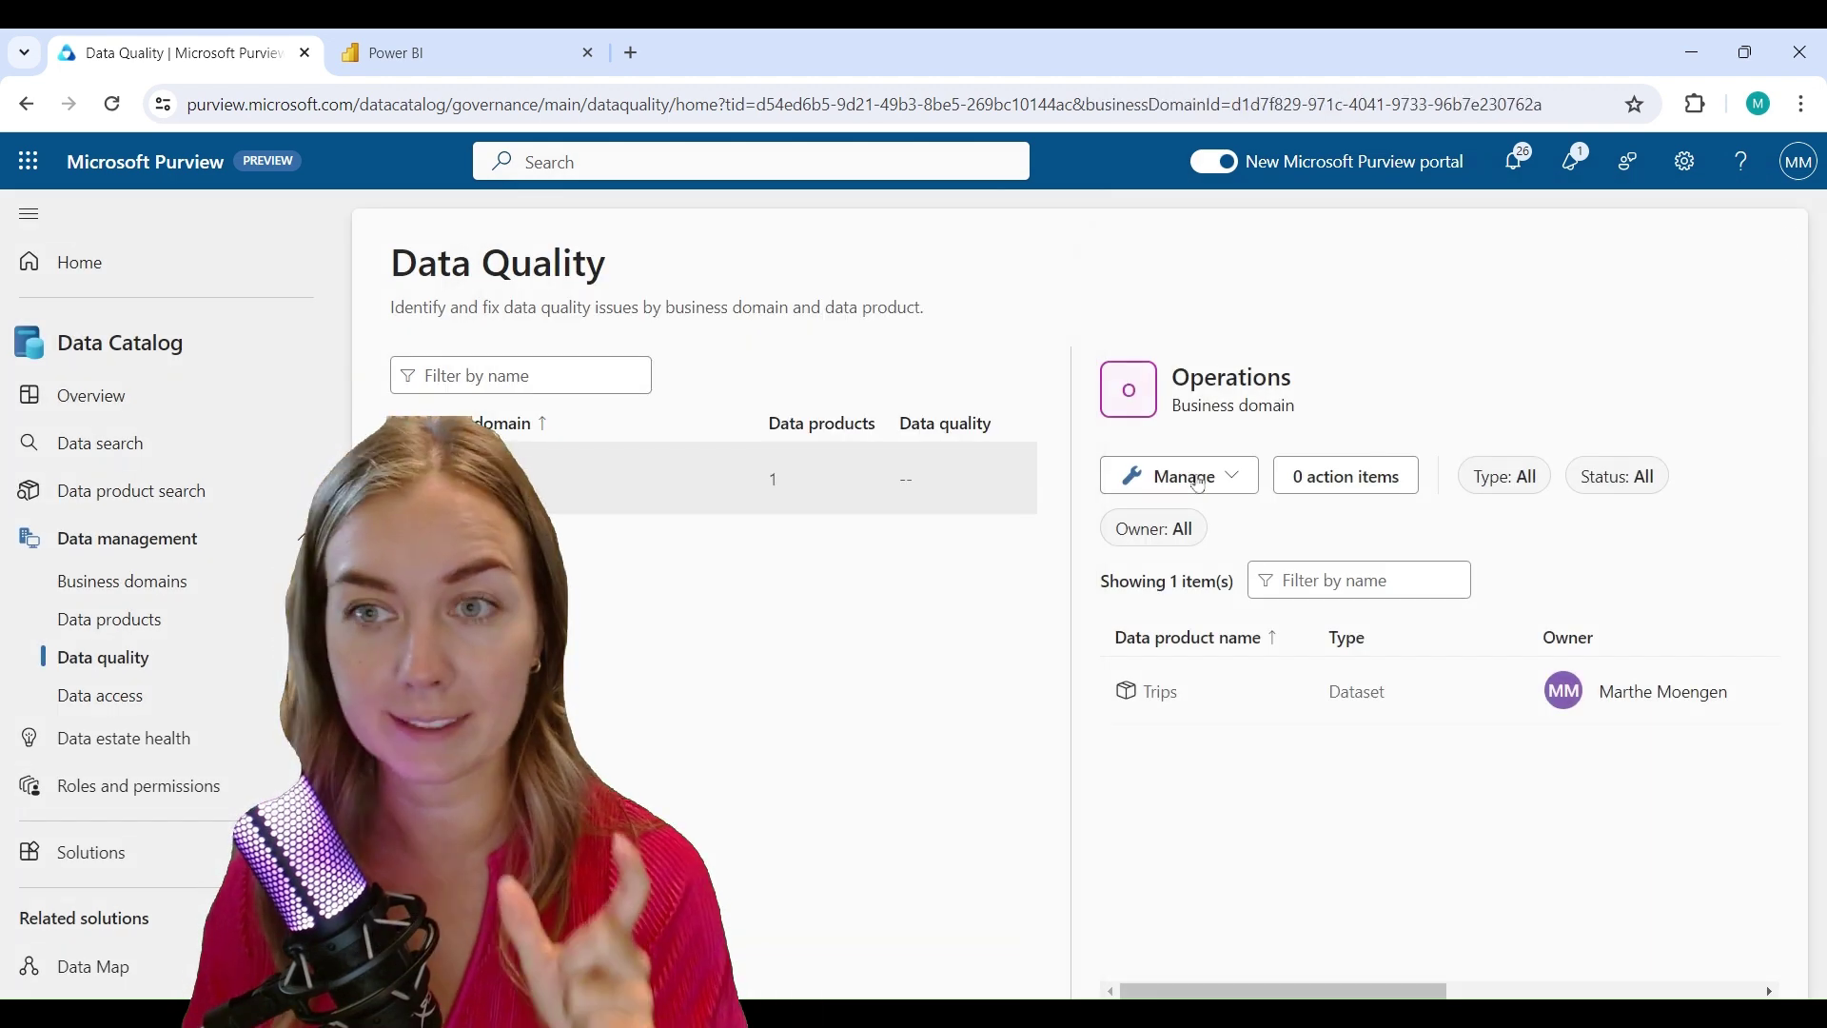
click(1199, 484)
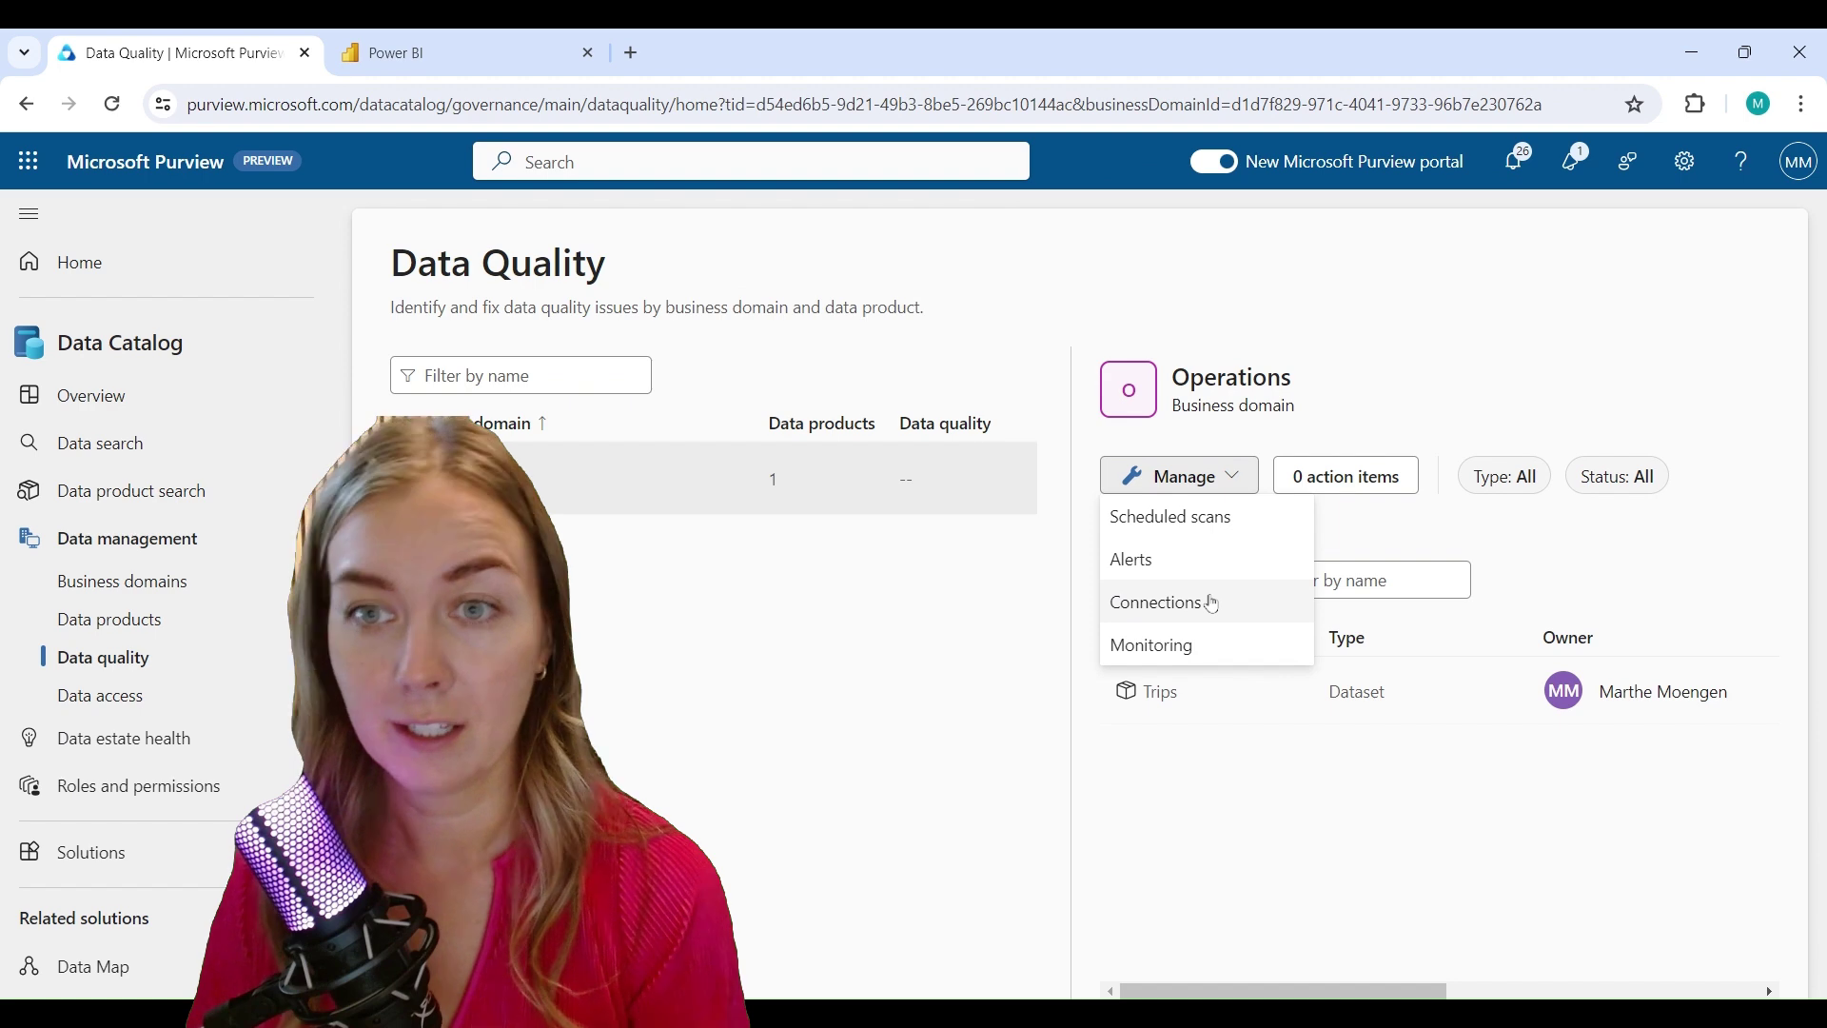
click(1213, 603)
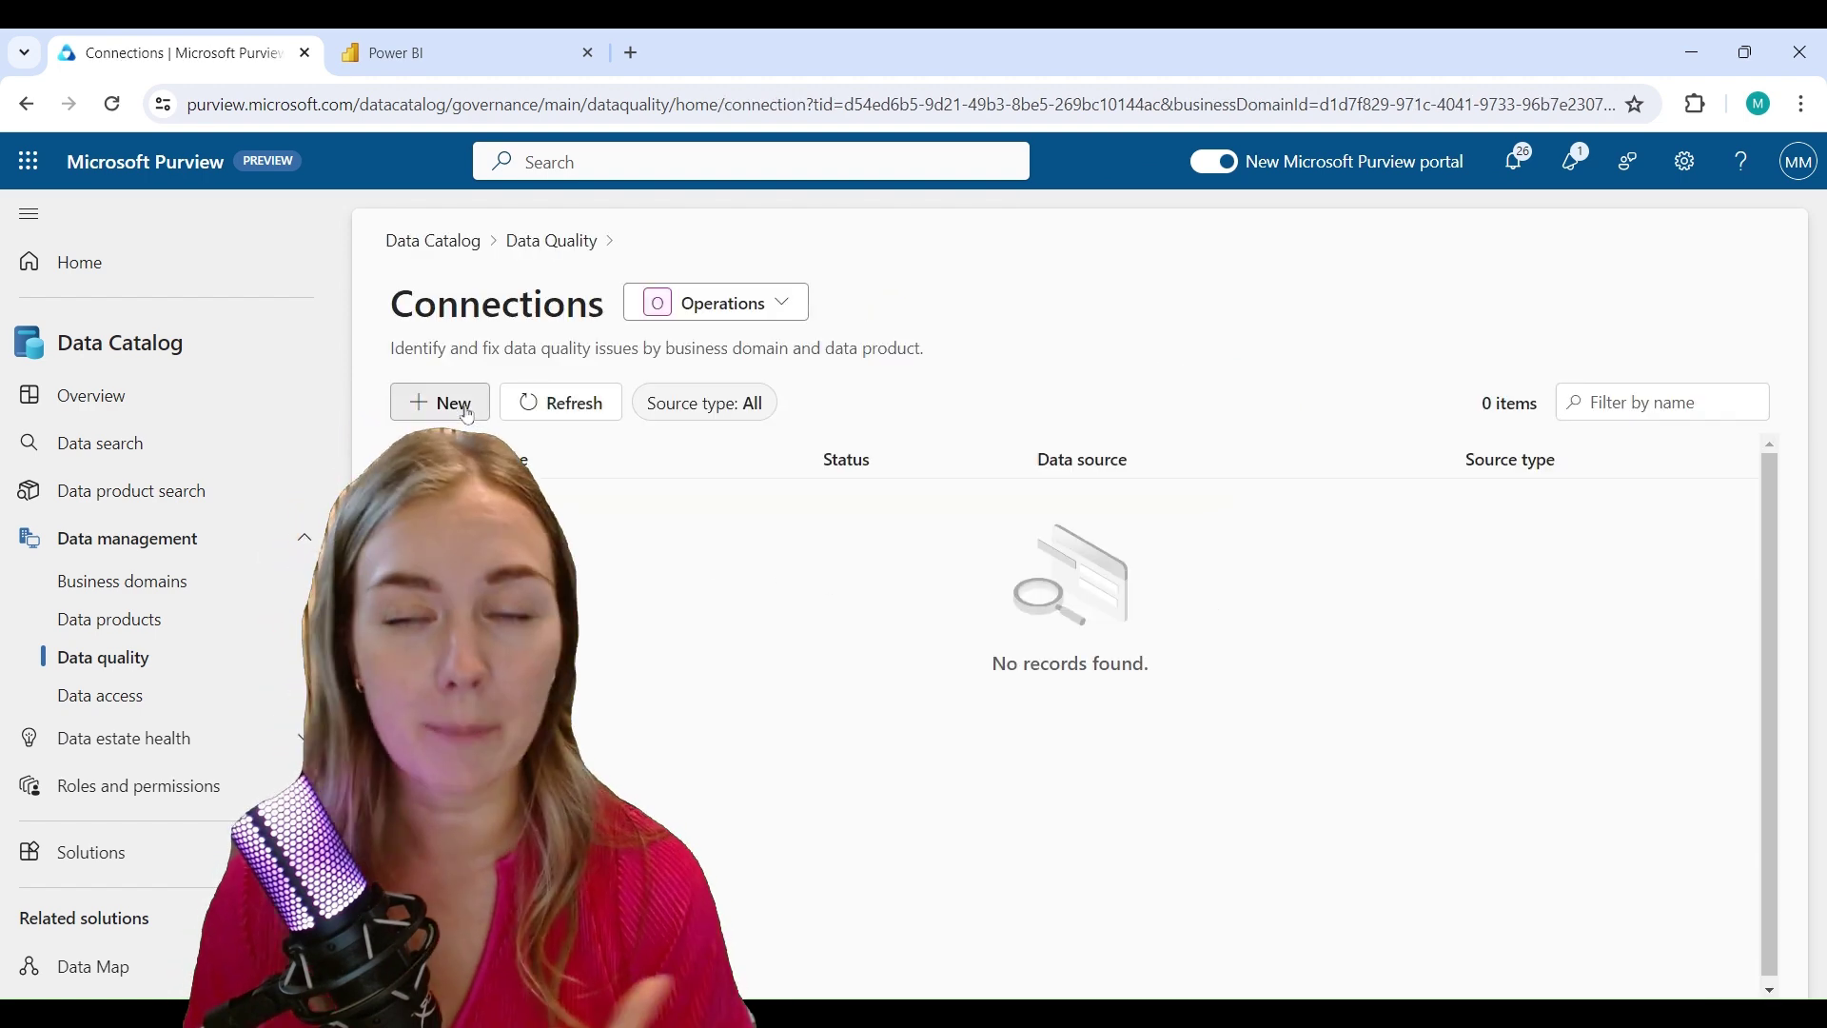
Step: Create a Fabric-source connection named 'Fabric DQ connection' and submit it
click(467, 416)
click(1155, 382)
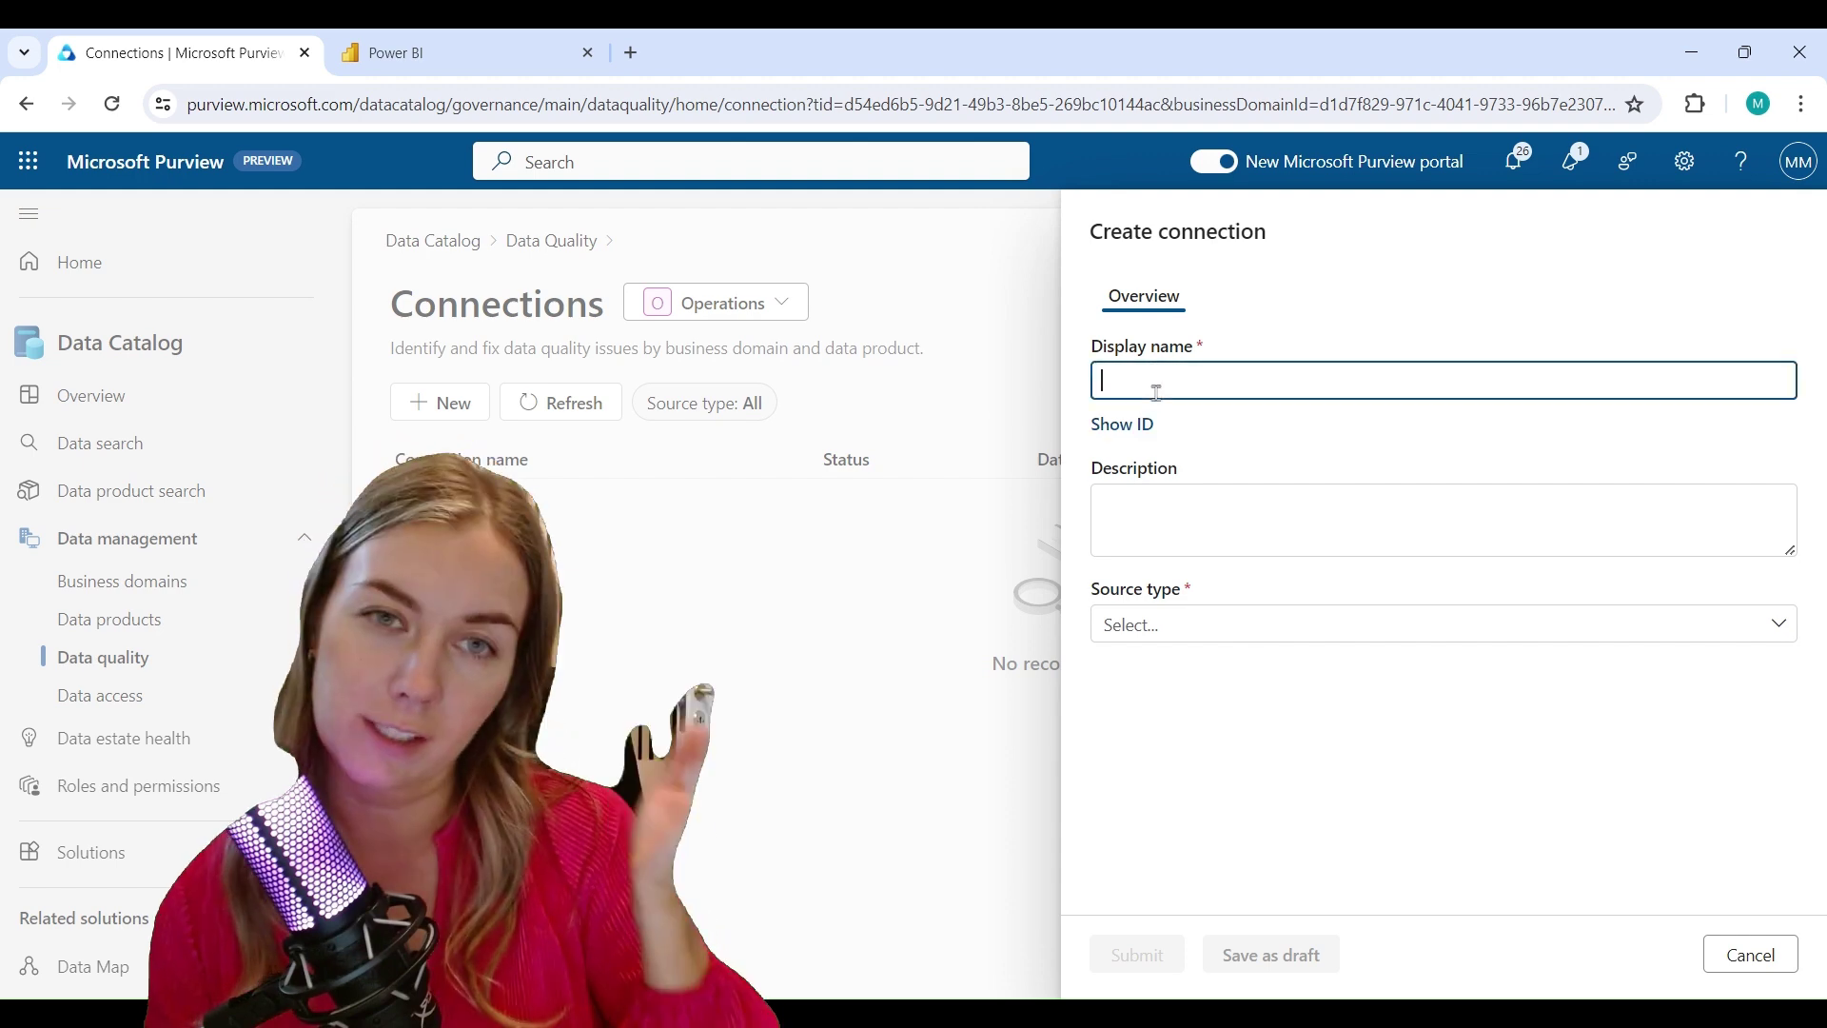
text(Fabric DQ connection)
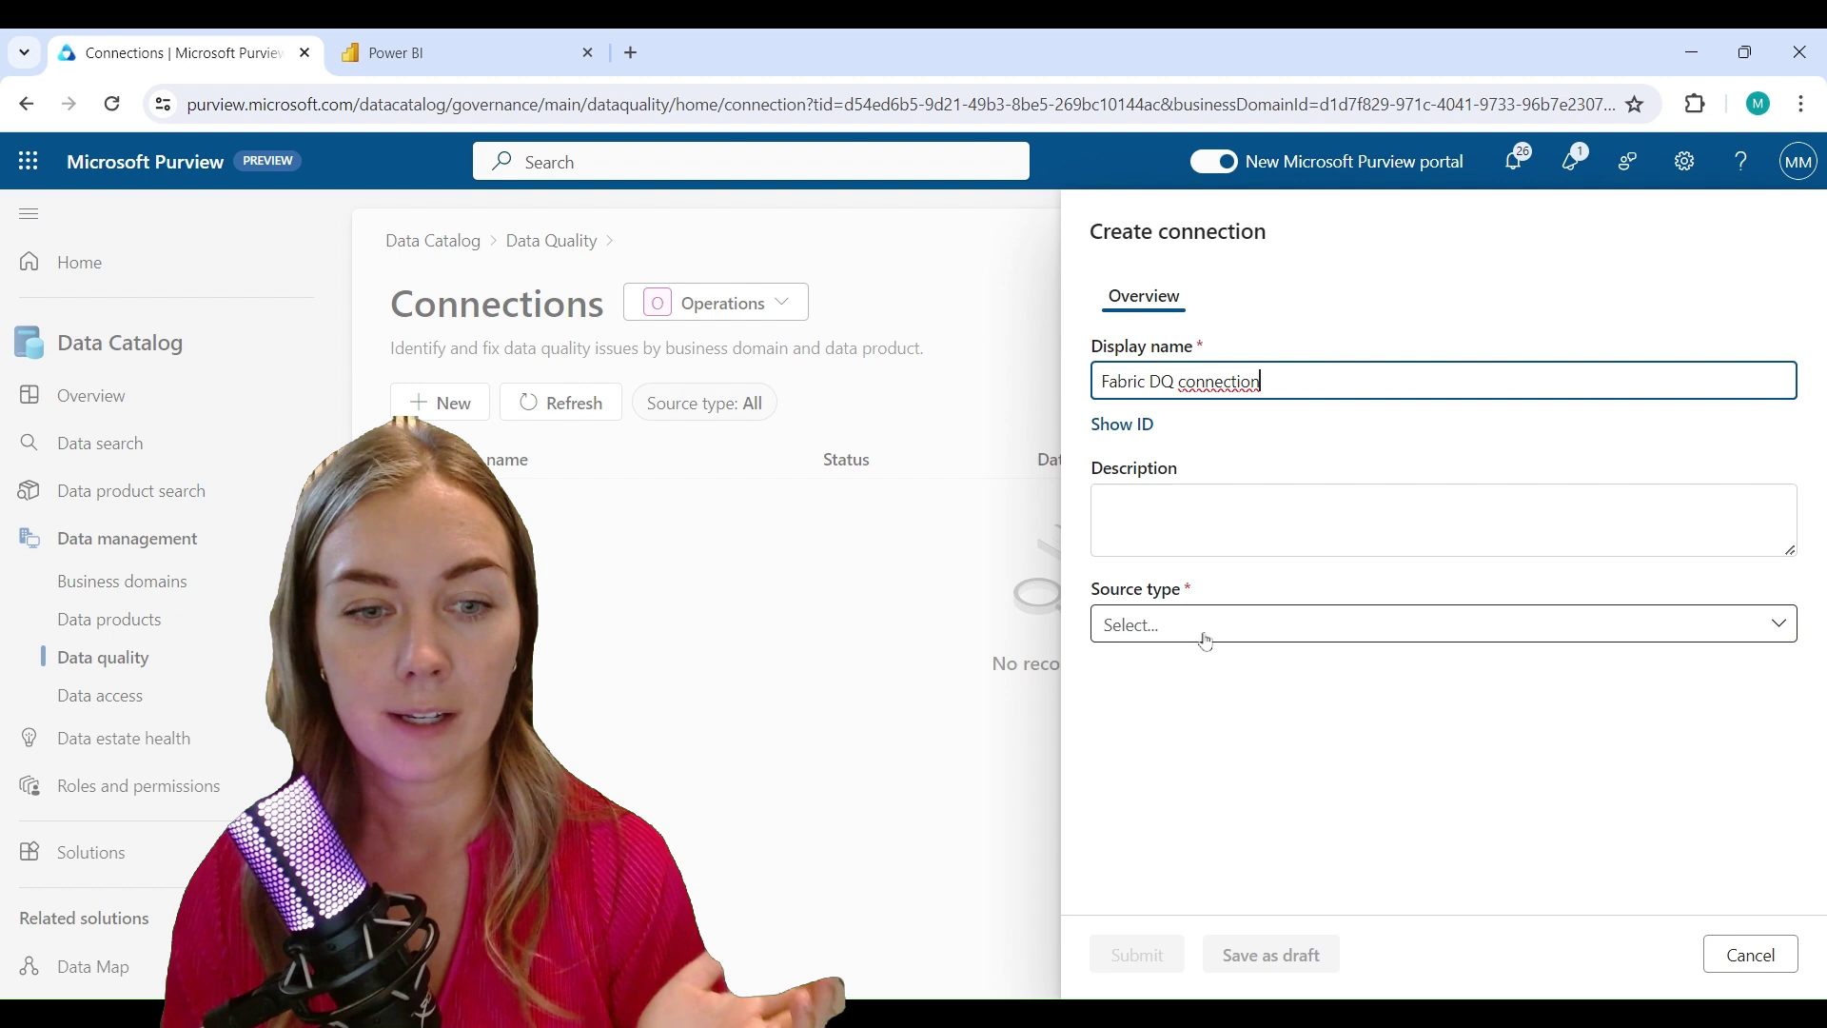
click(1203, 628)
click(1202, 780)
scroll(1441, 747, down, 1)
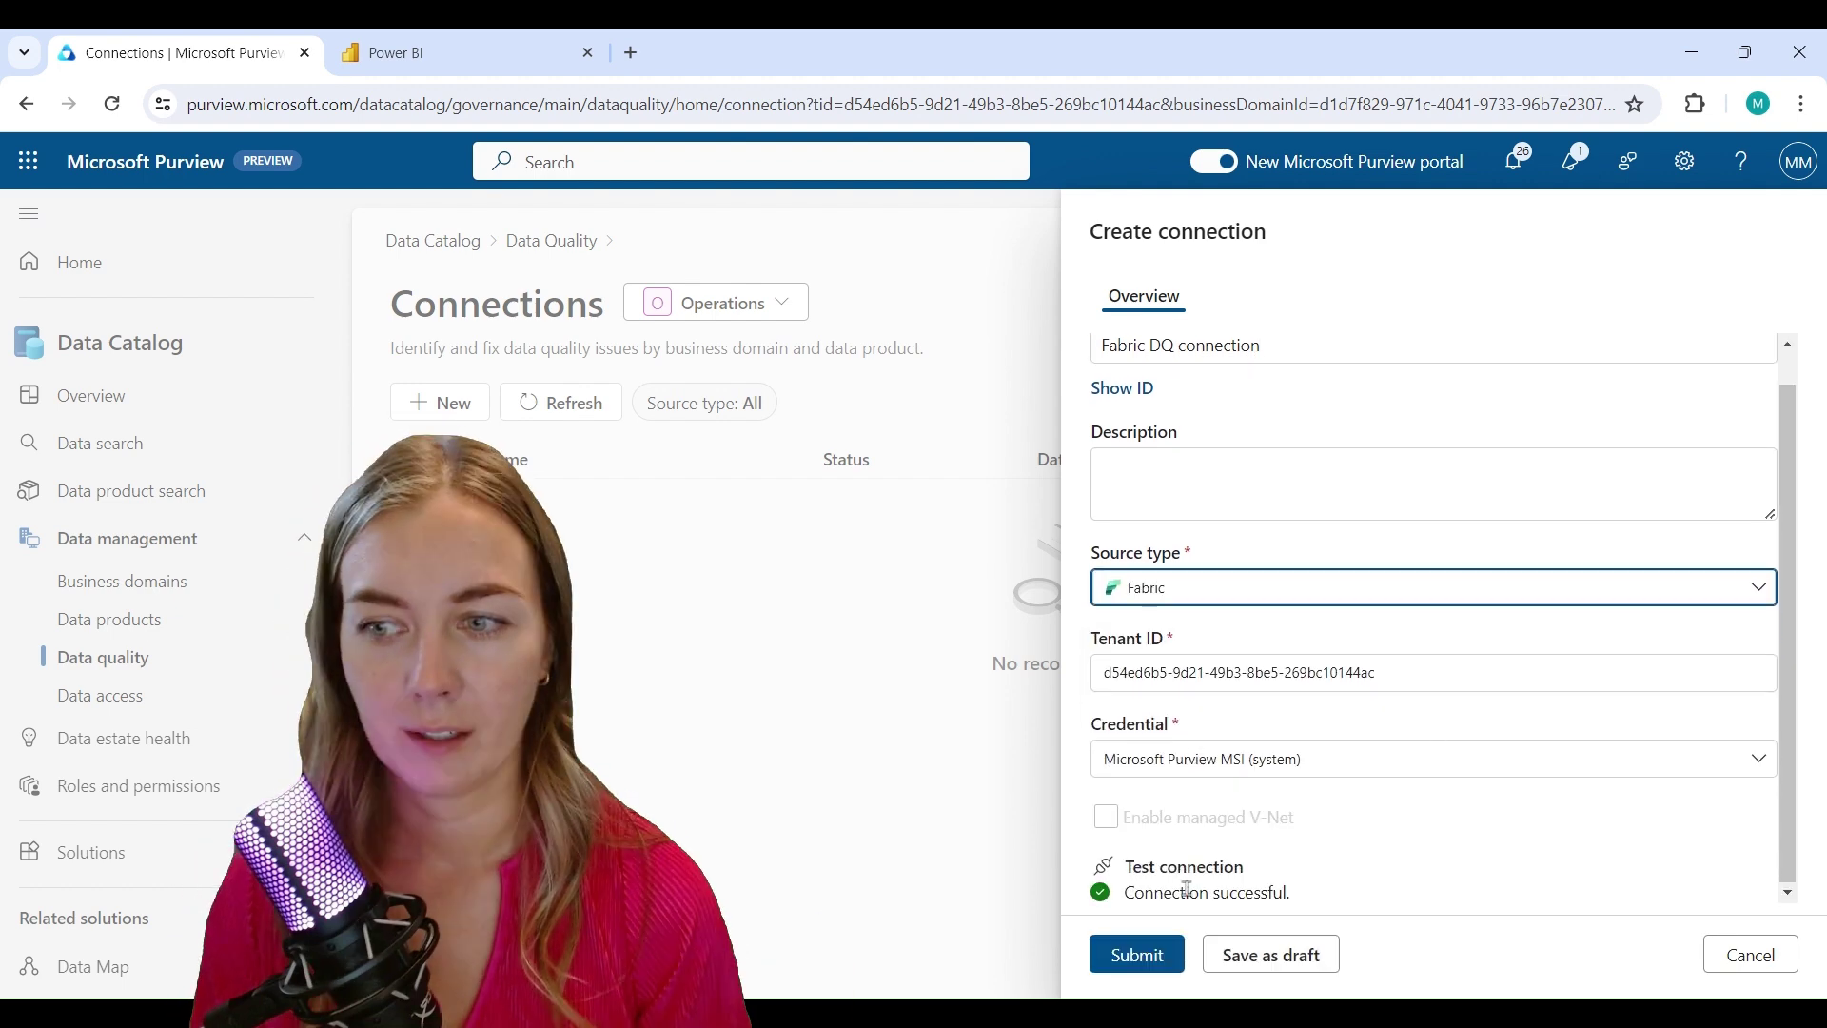
click(1137, 955)
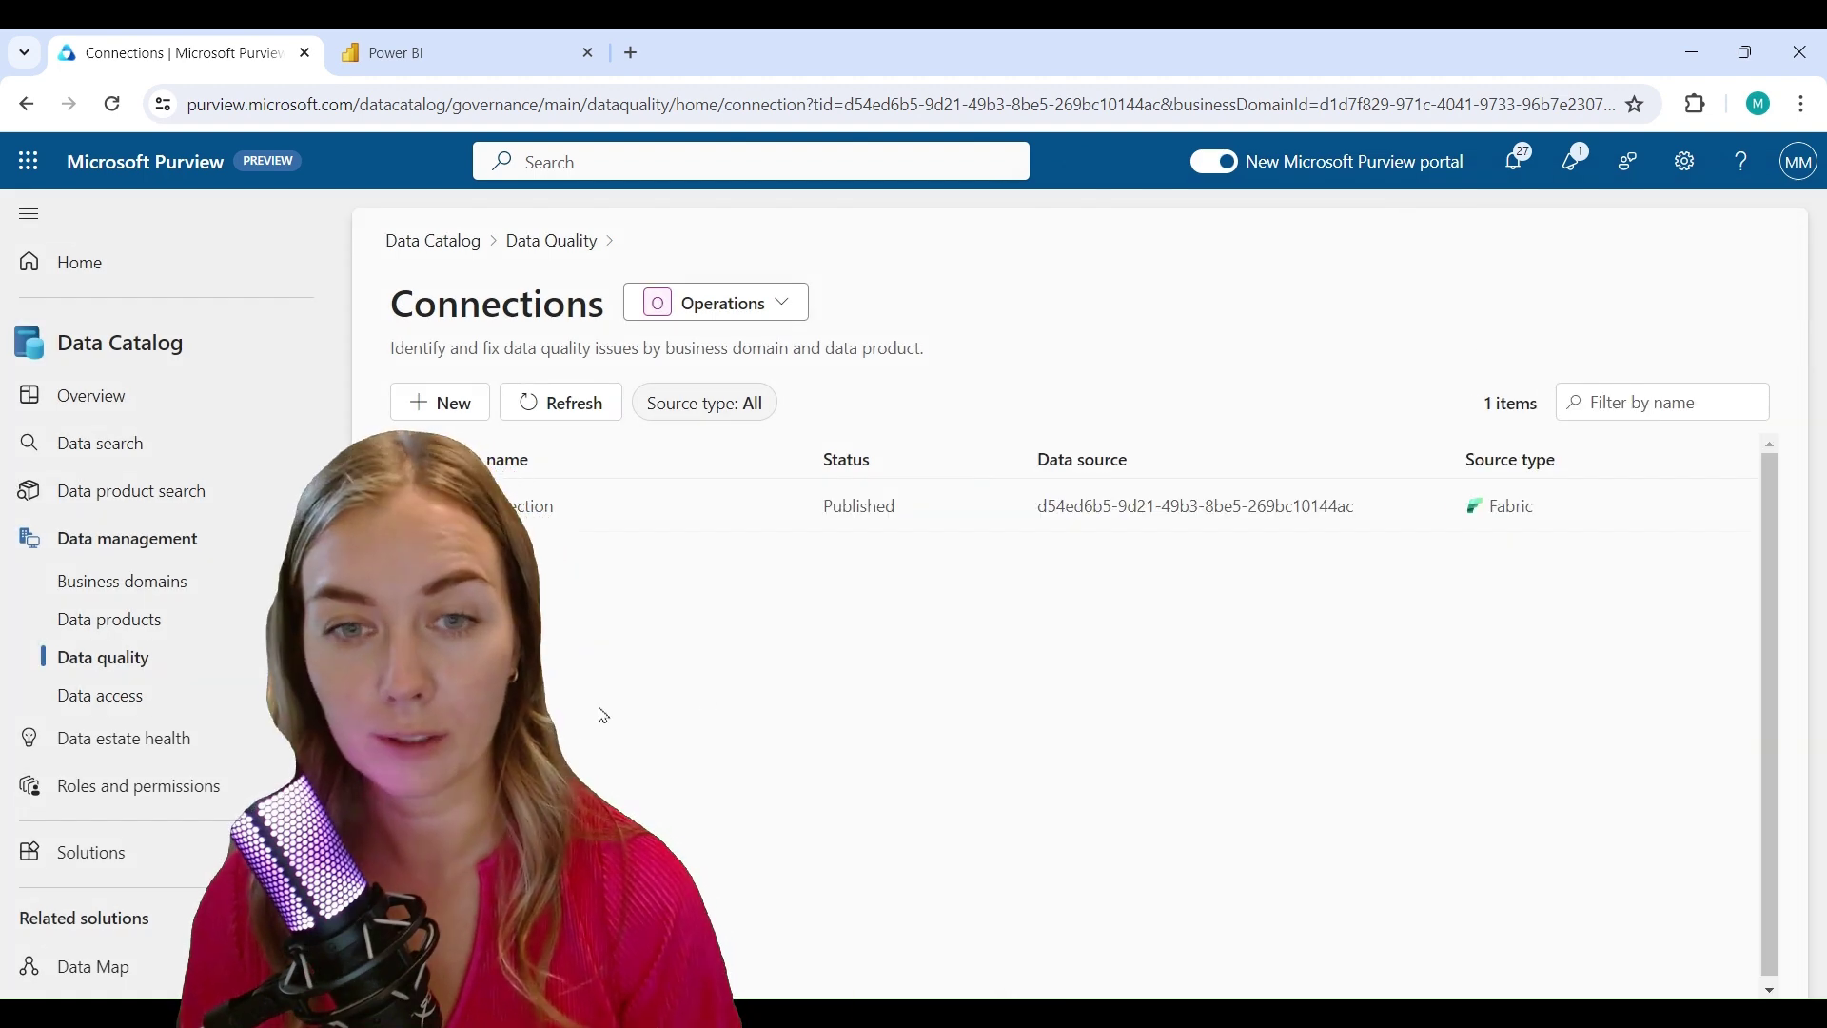
Step: Open the taxi_trips_green asset from the Operations domain's Trips data product
click(241, 656)
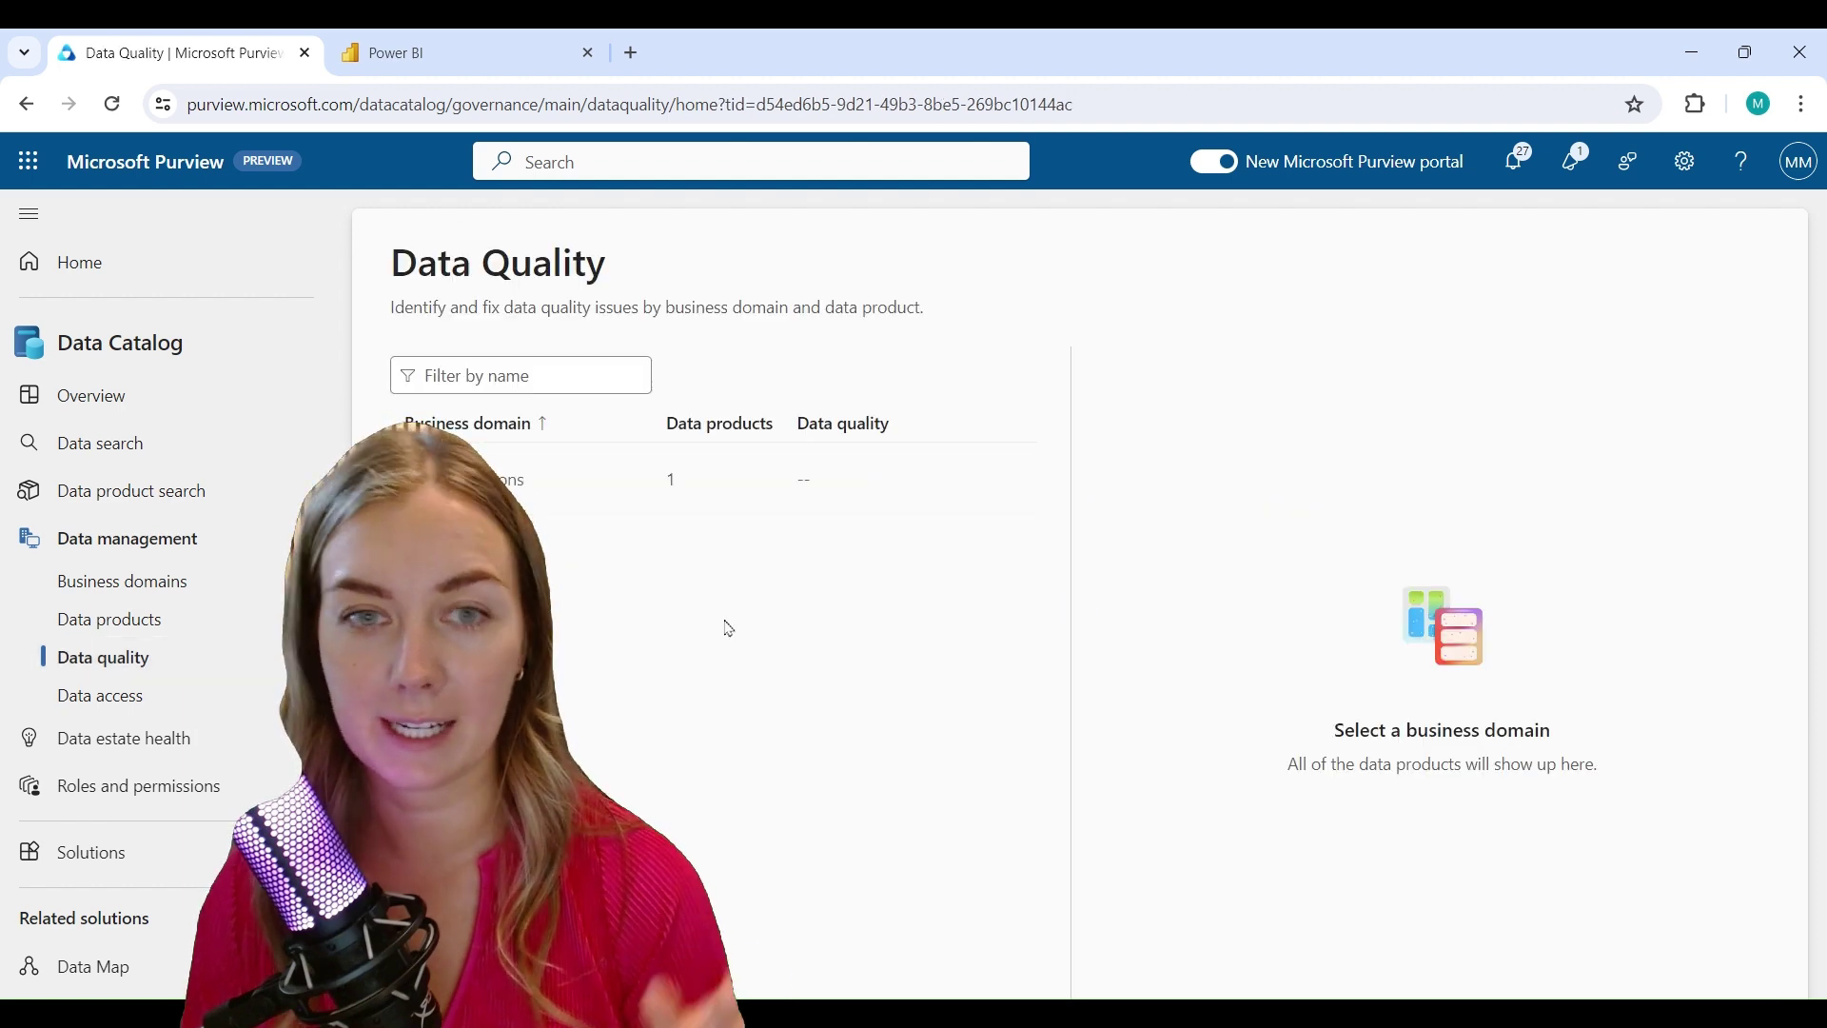
click(685, 479)
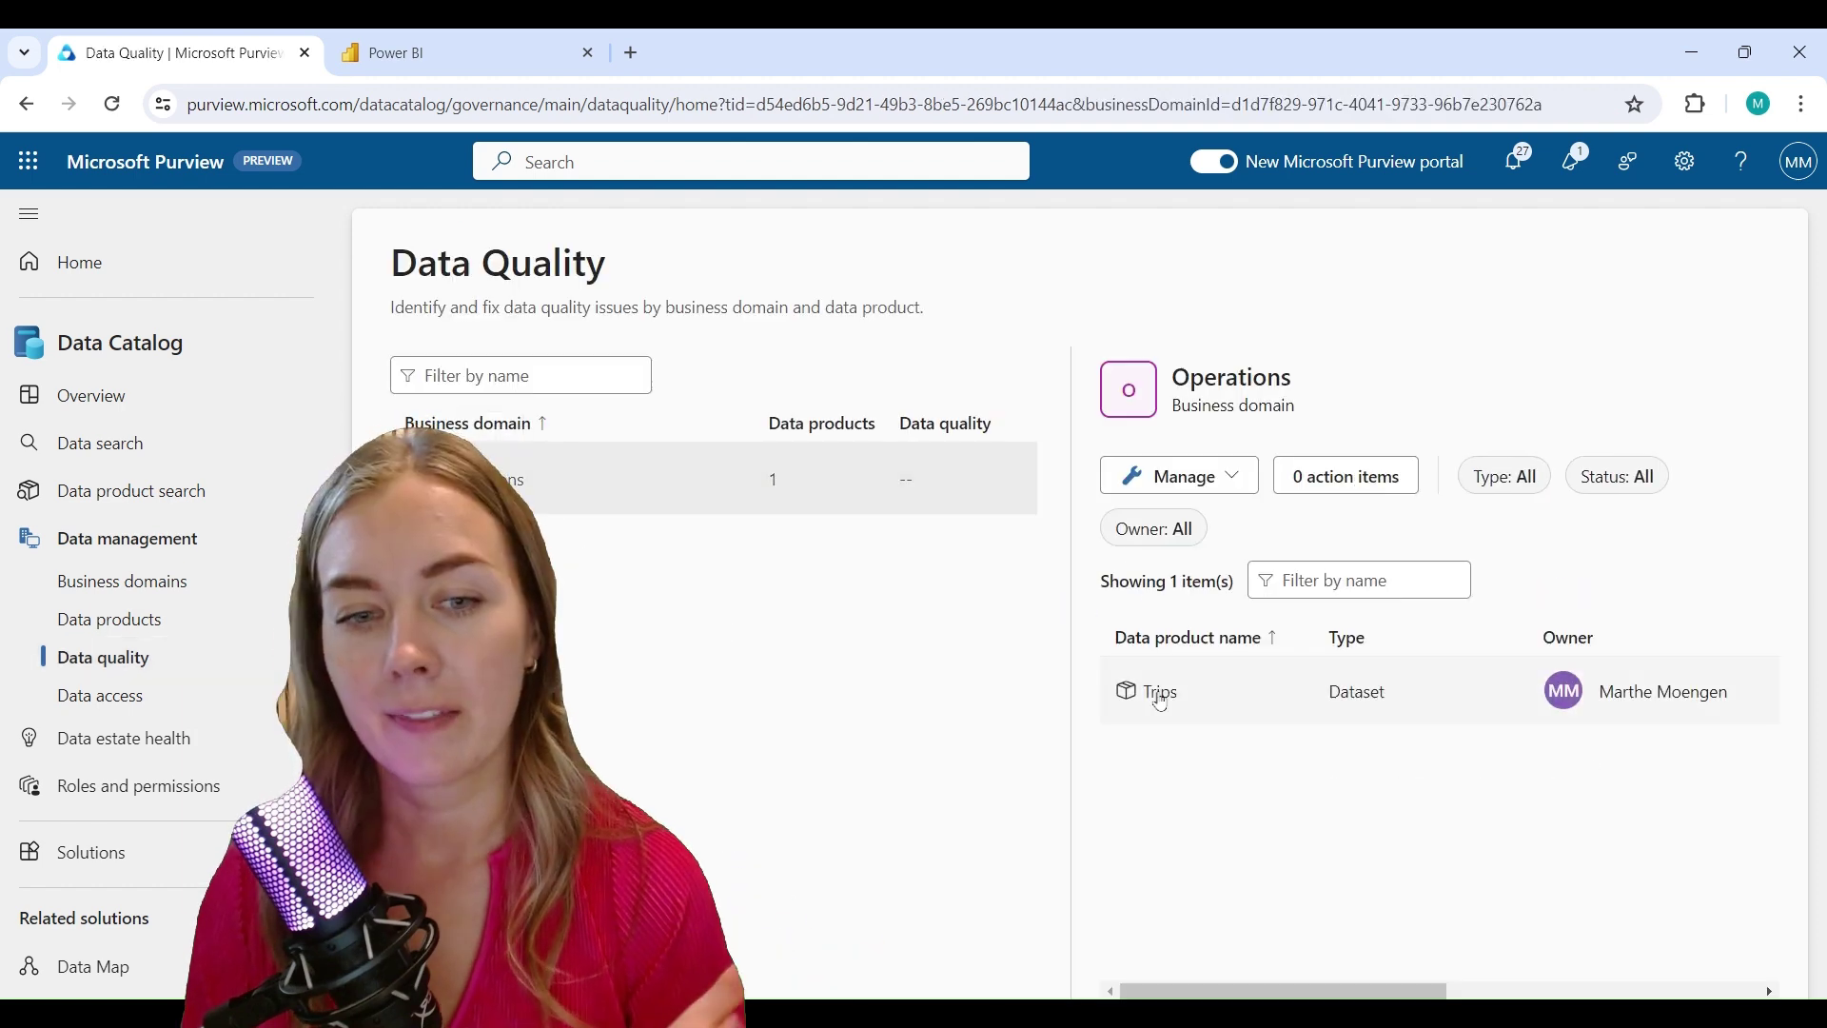
click(1159, 696)
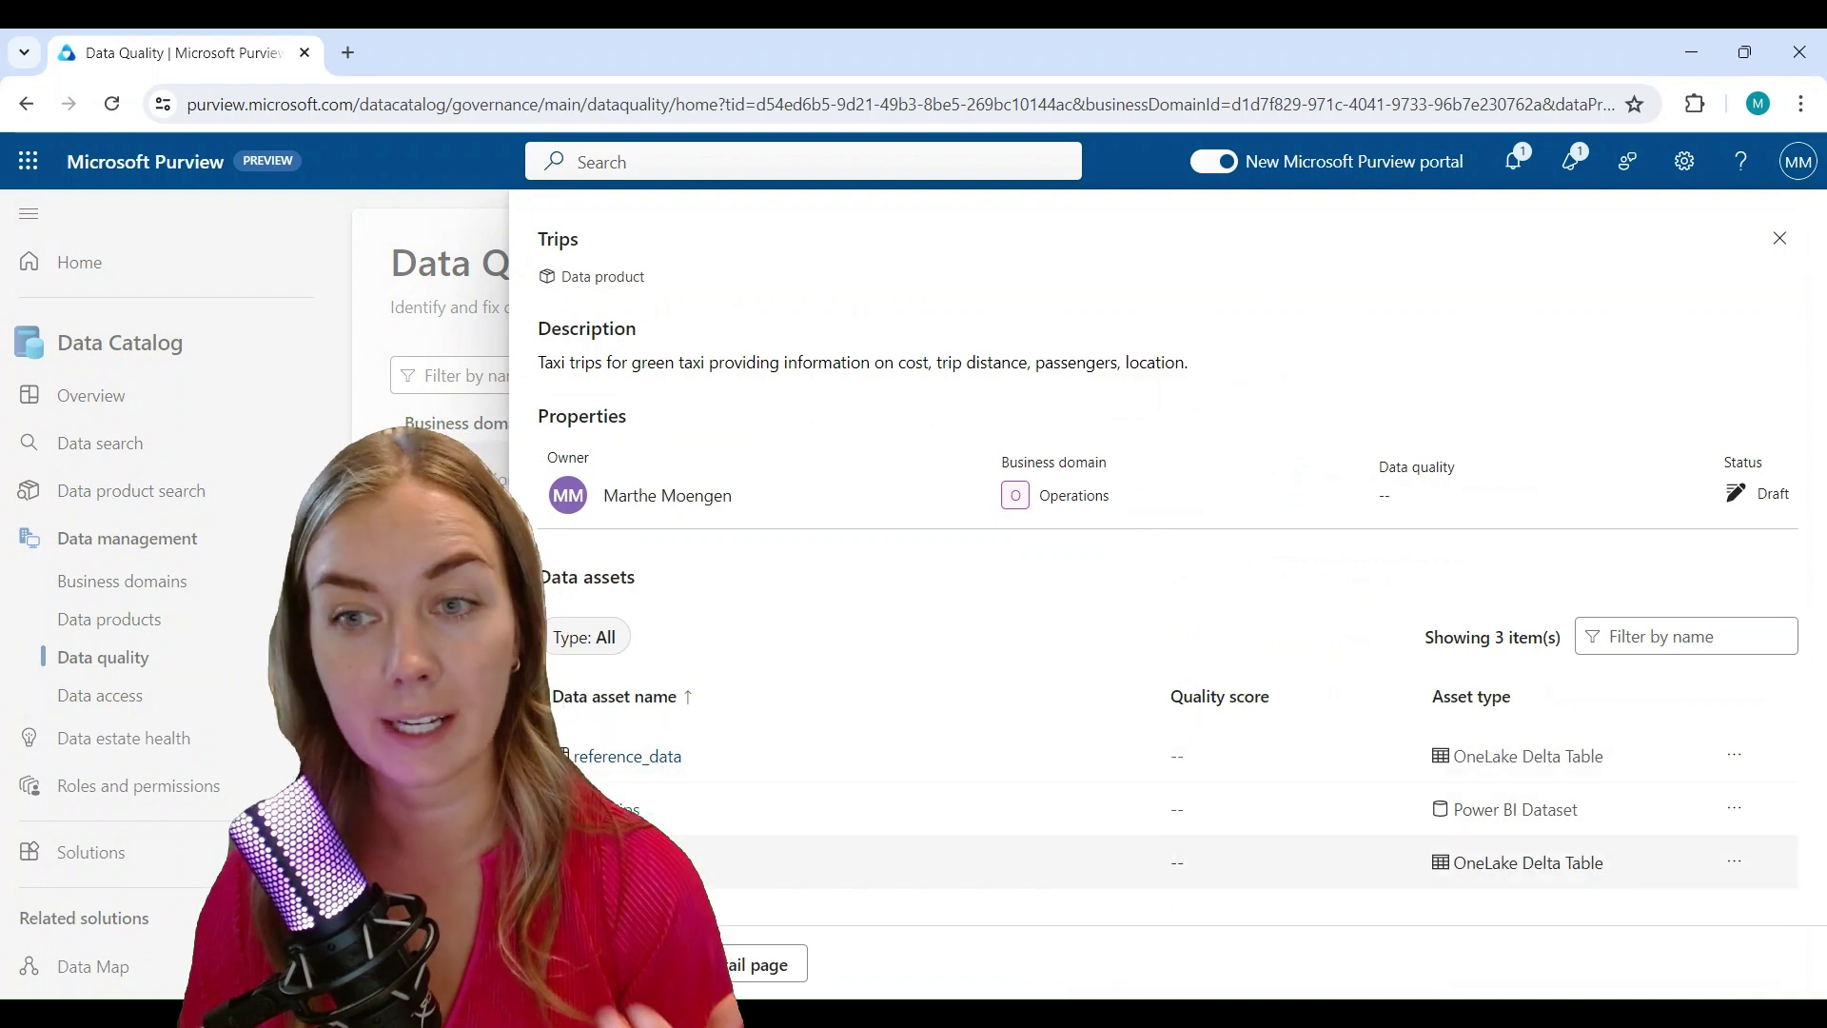
click(609, 862)
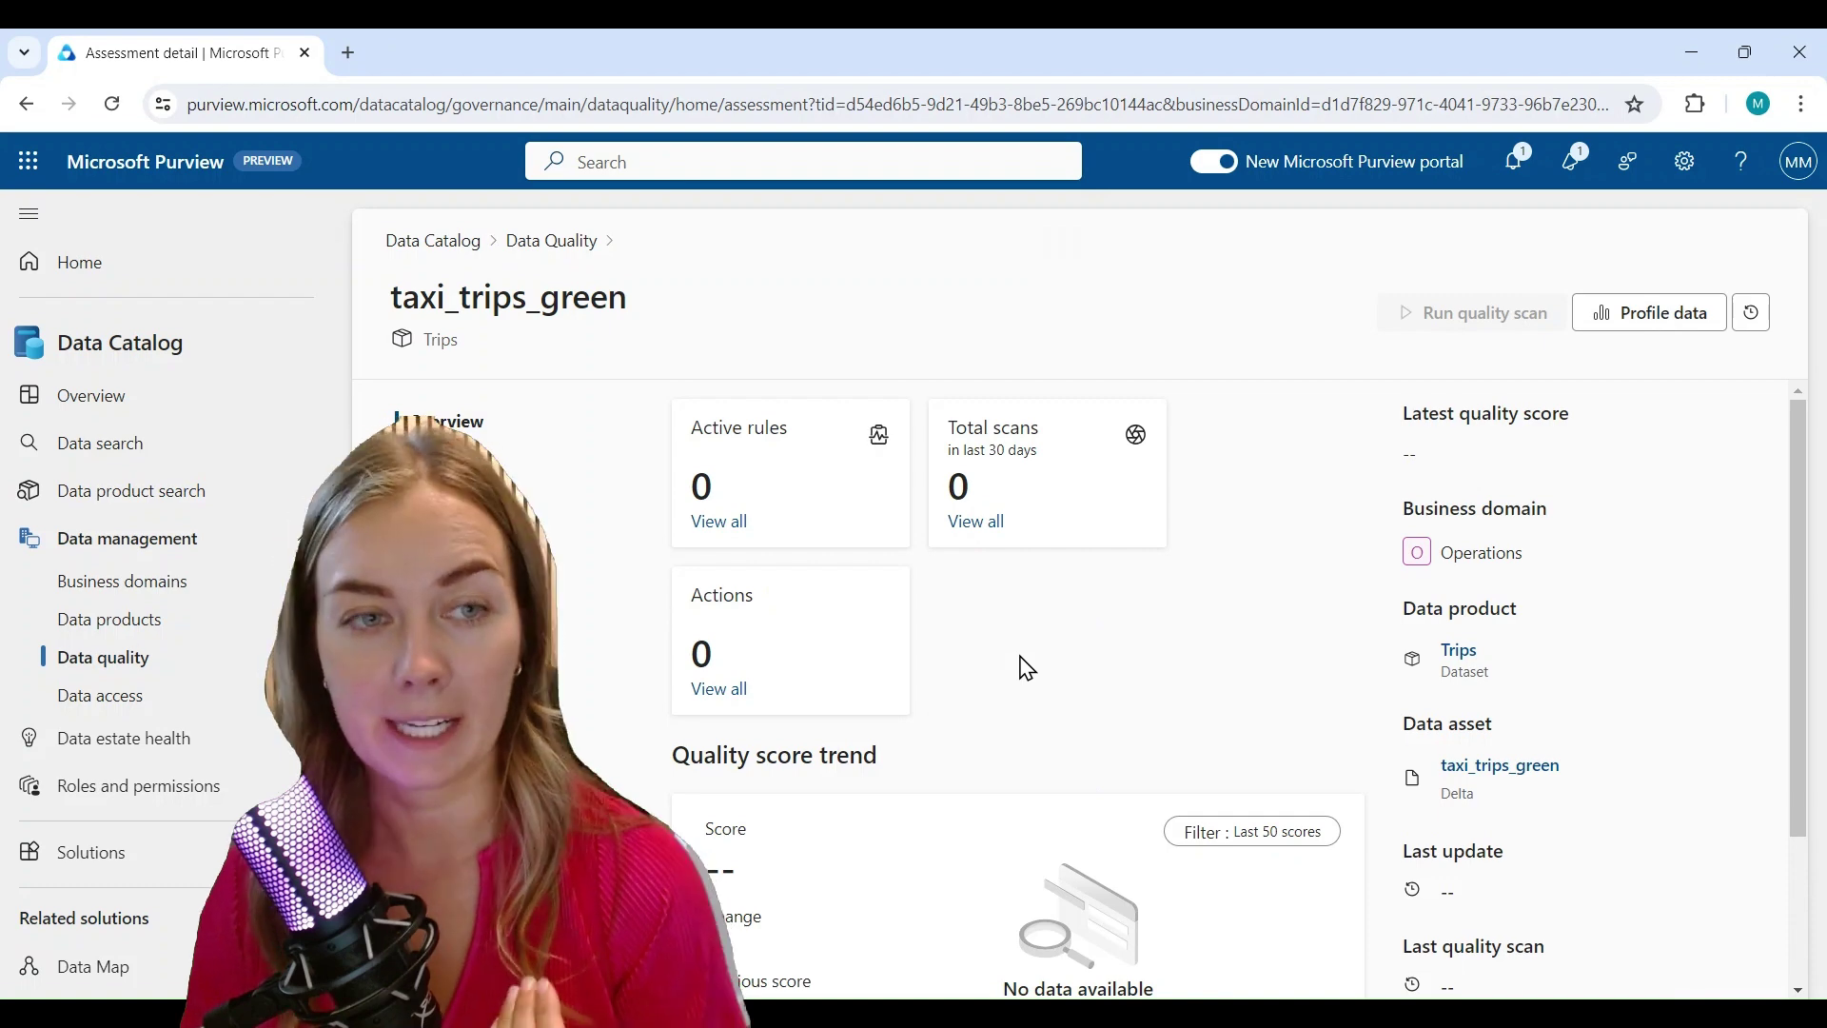
Step: Run a data profile job on taxi_trips_green with all listed columns selected
mouse_move(1475, 330)
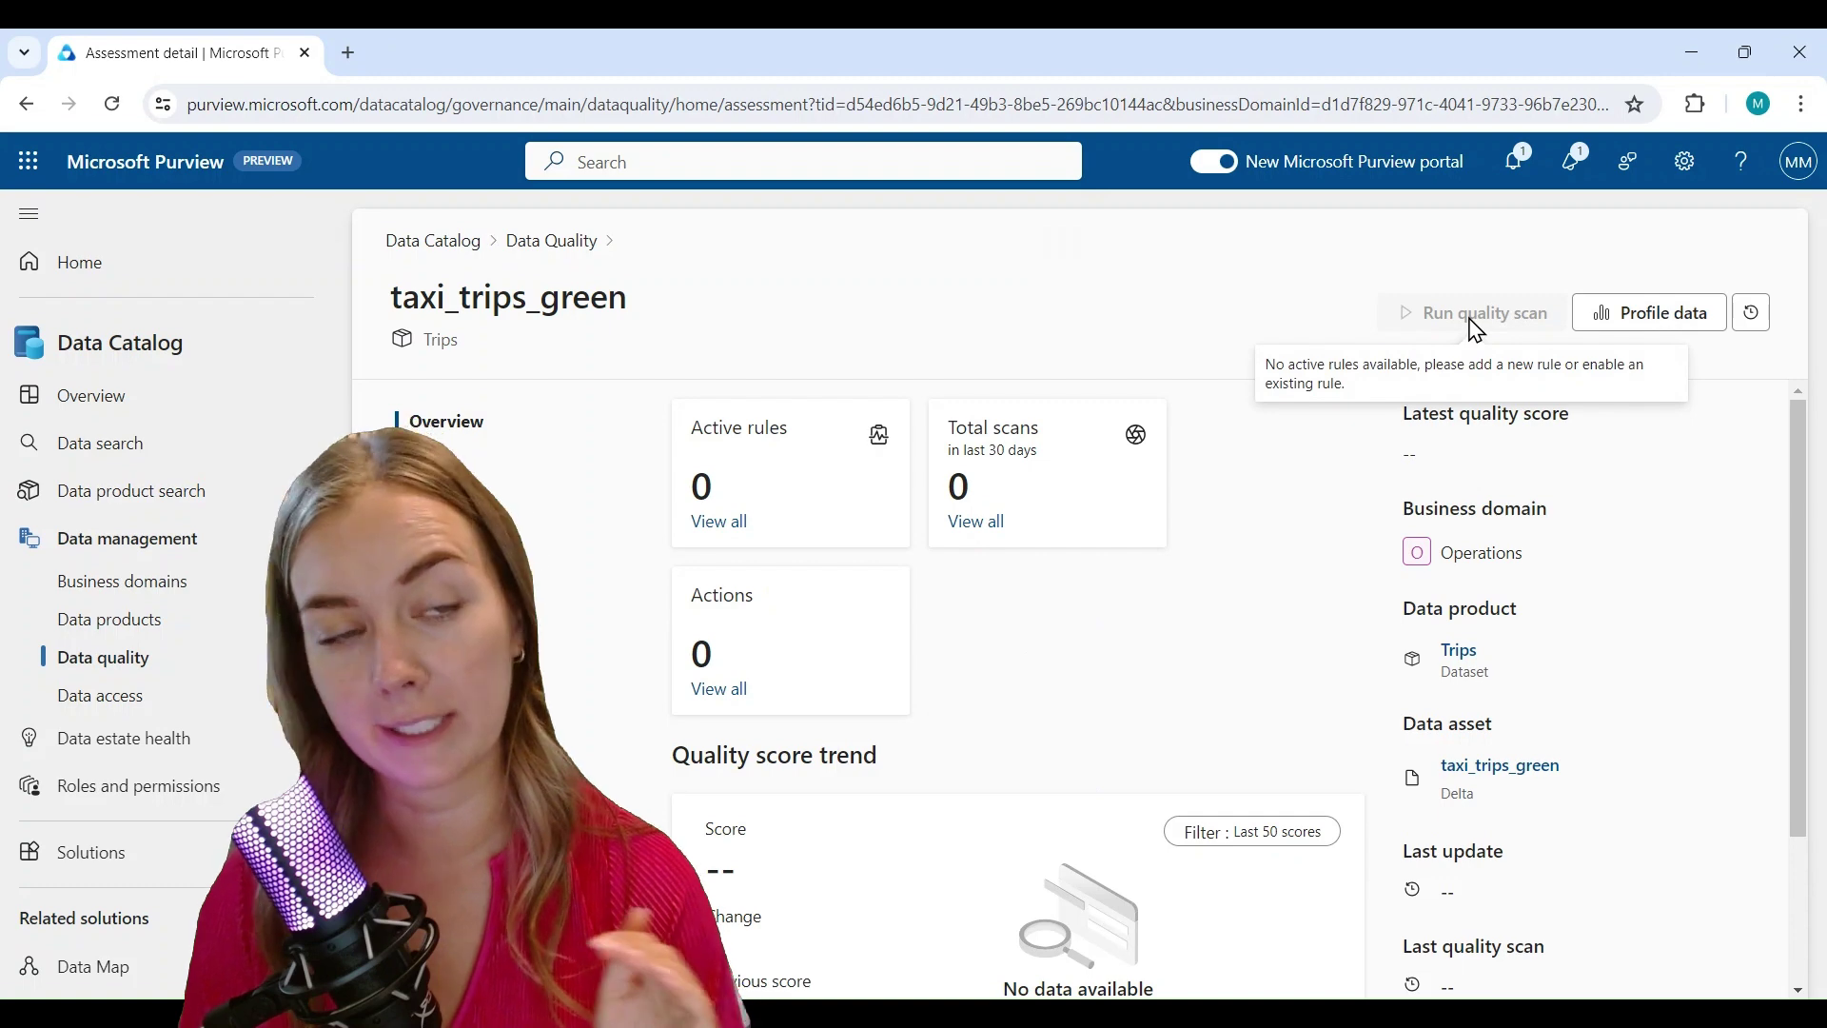
click(1623, 326)
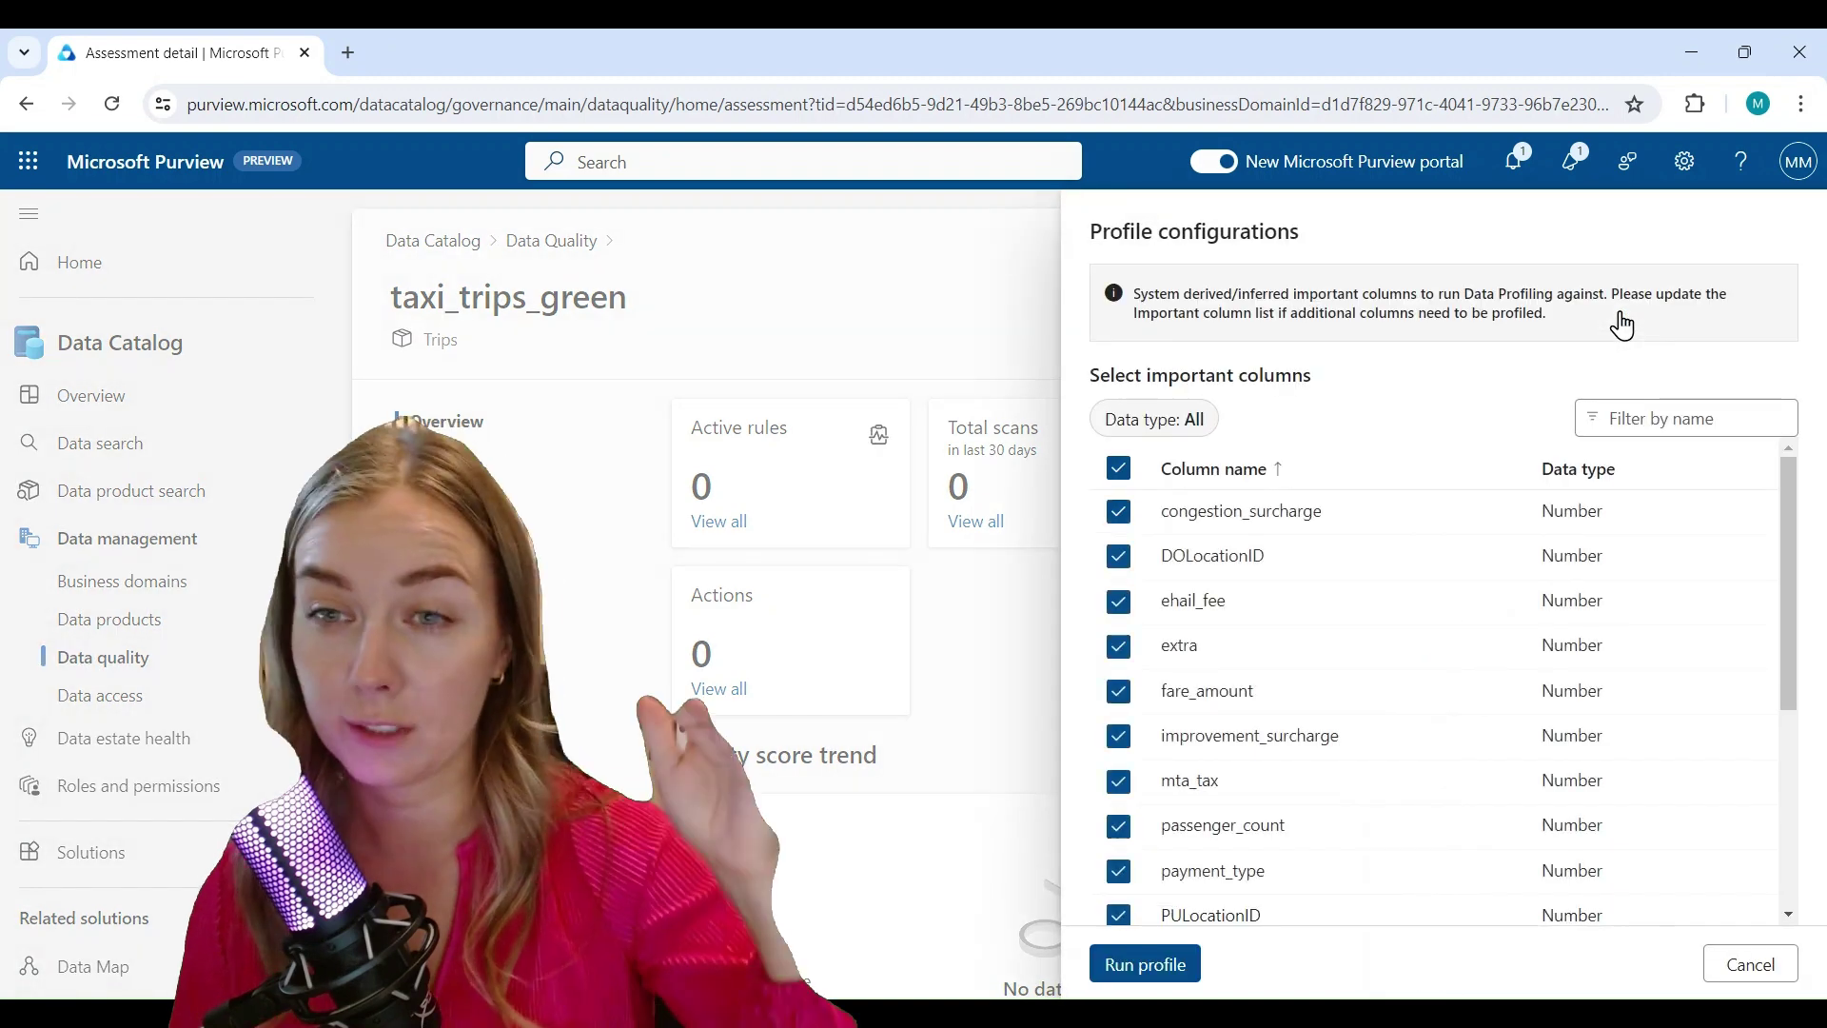
scroll(1337, 693, down, 4)
scroll(1337, 692, up, 5)
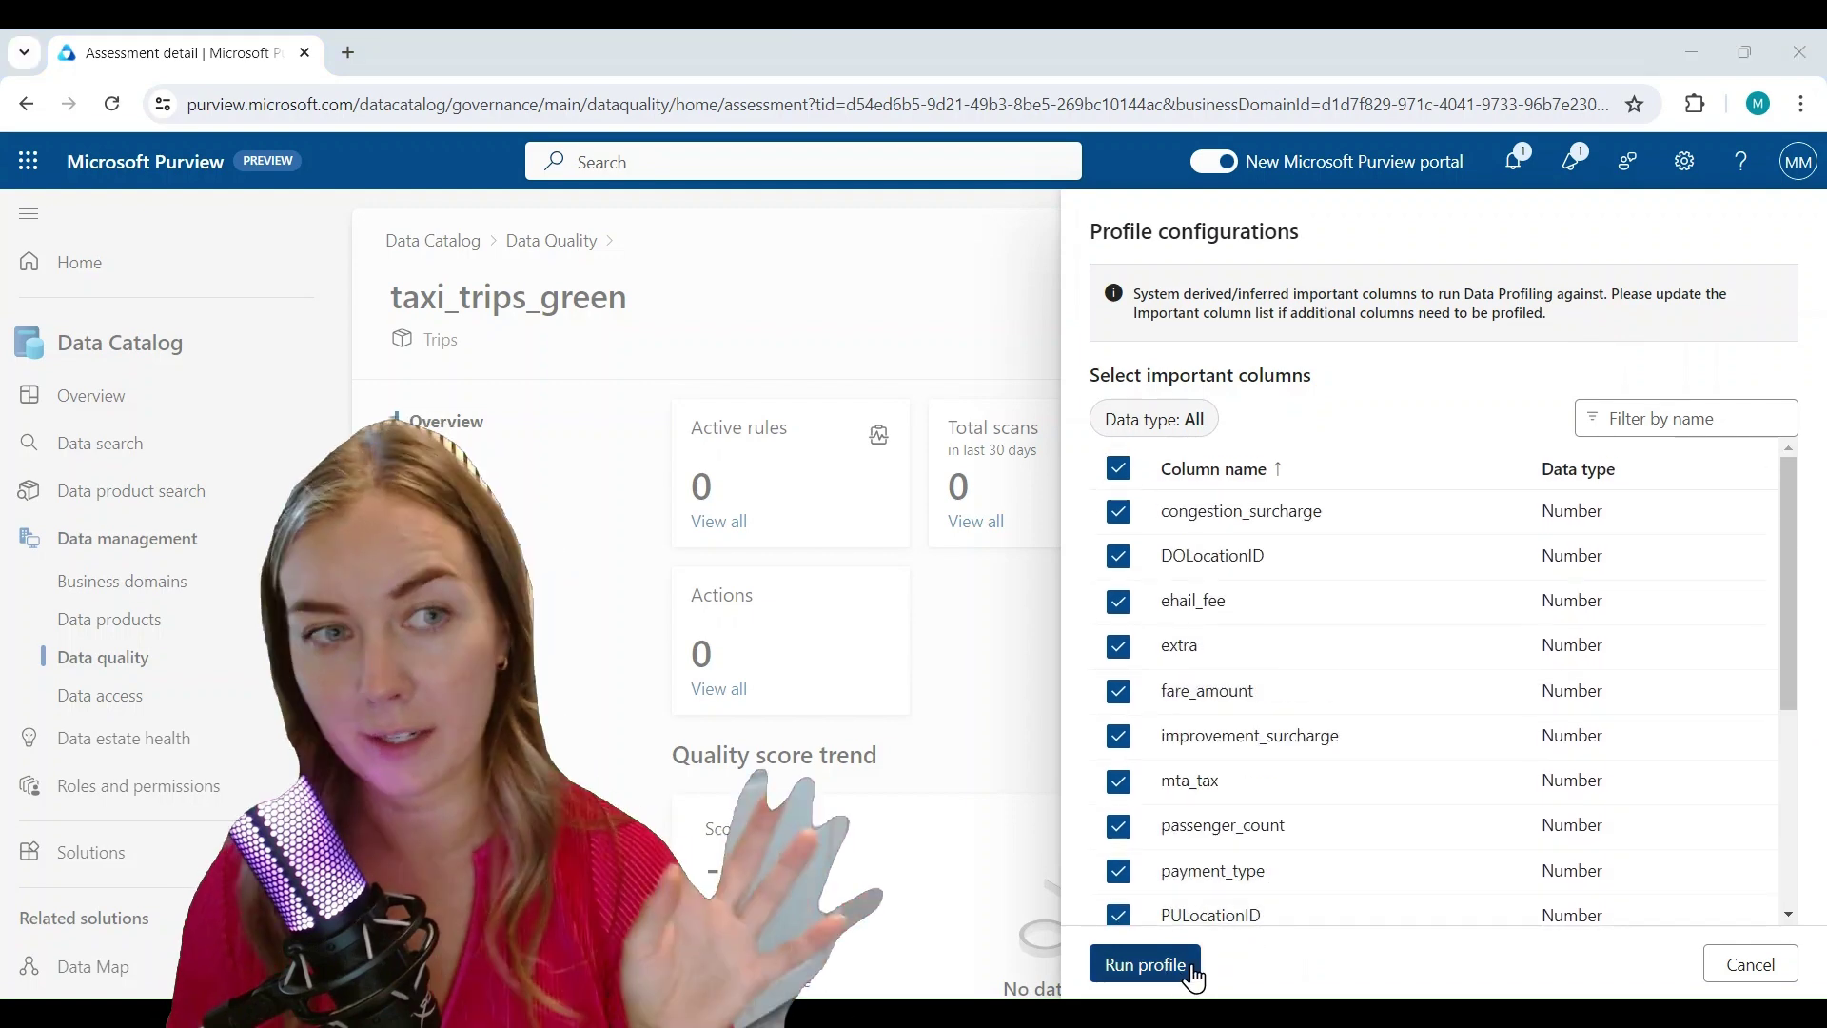
click(1193, 966)
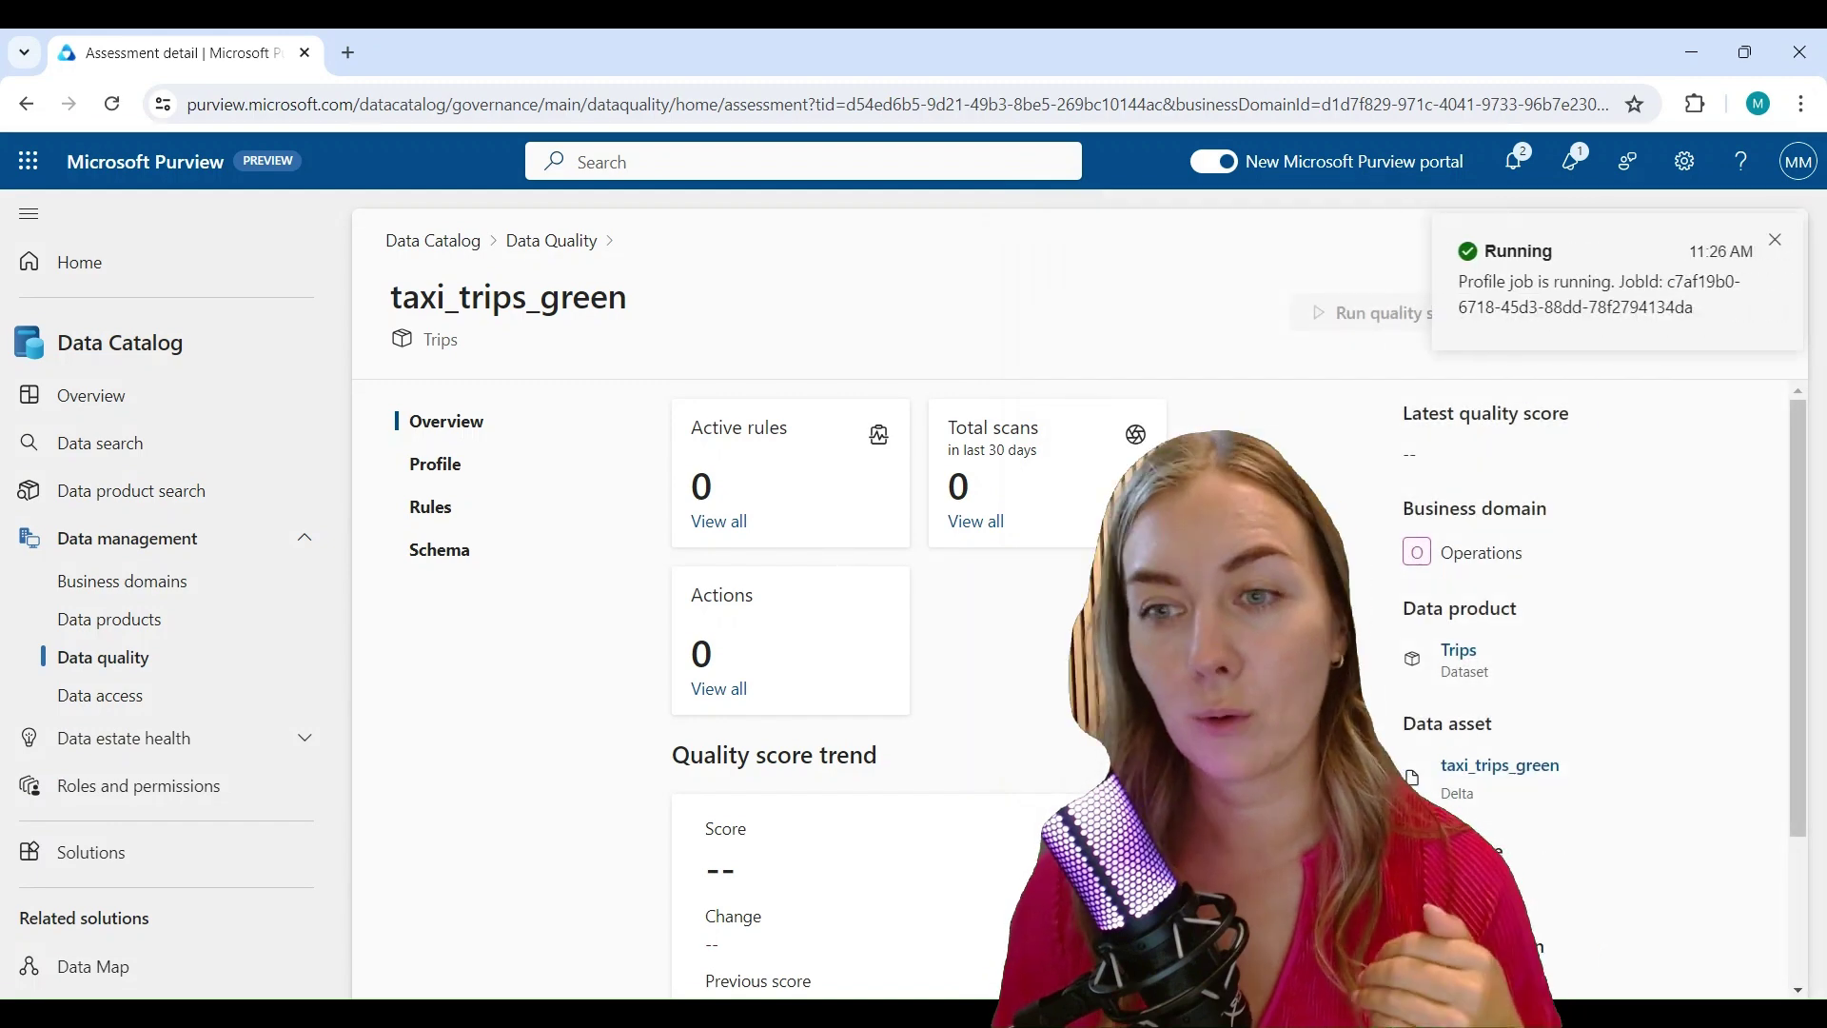
Step: Check taxi_trips_green's profile results and start a new Unique values rule
click(504, 467)
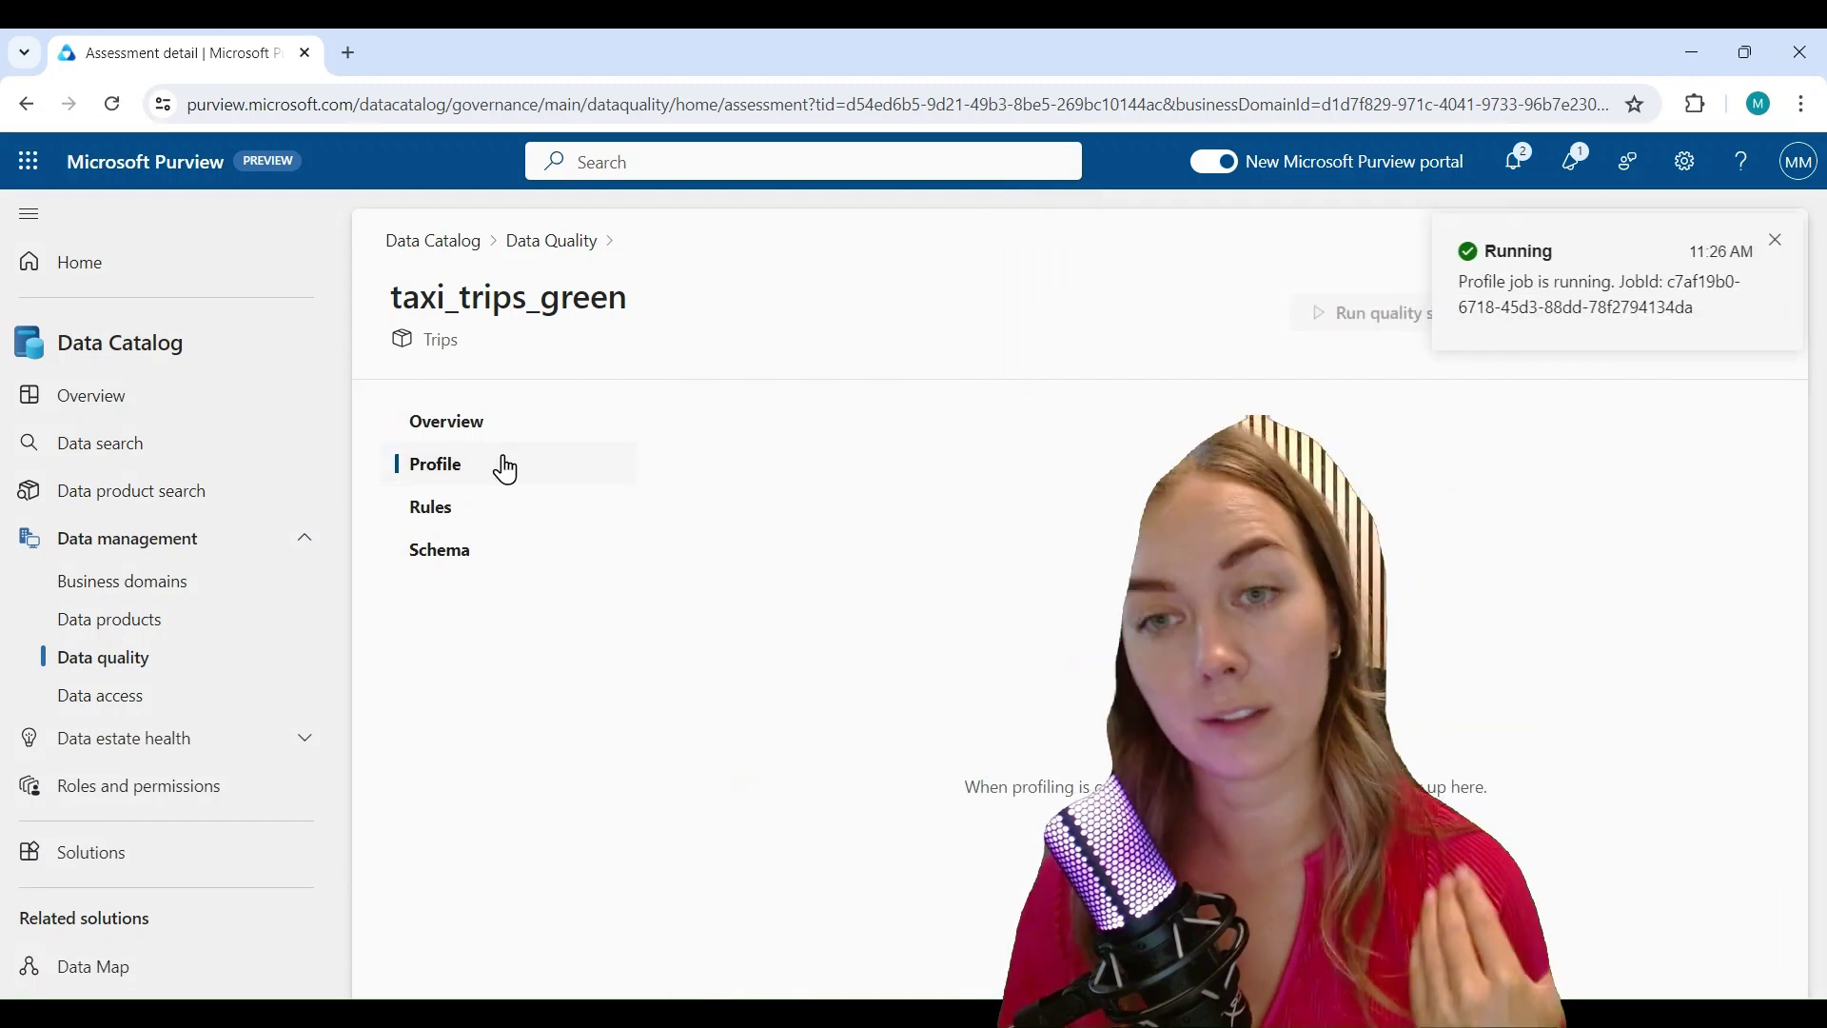
click(519, 515)
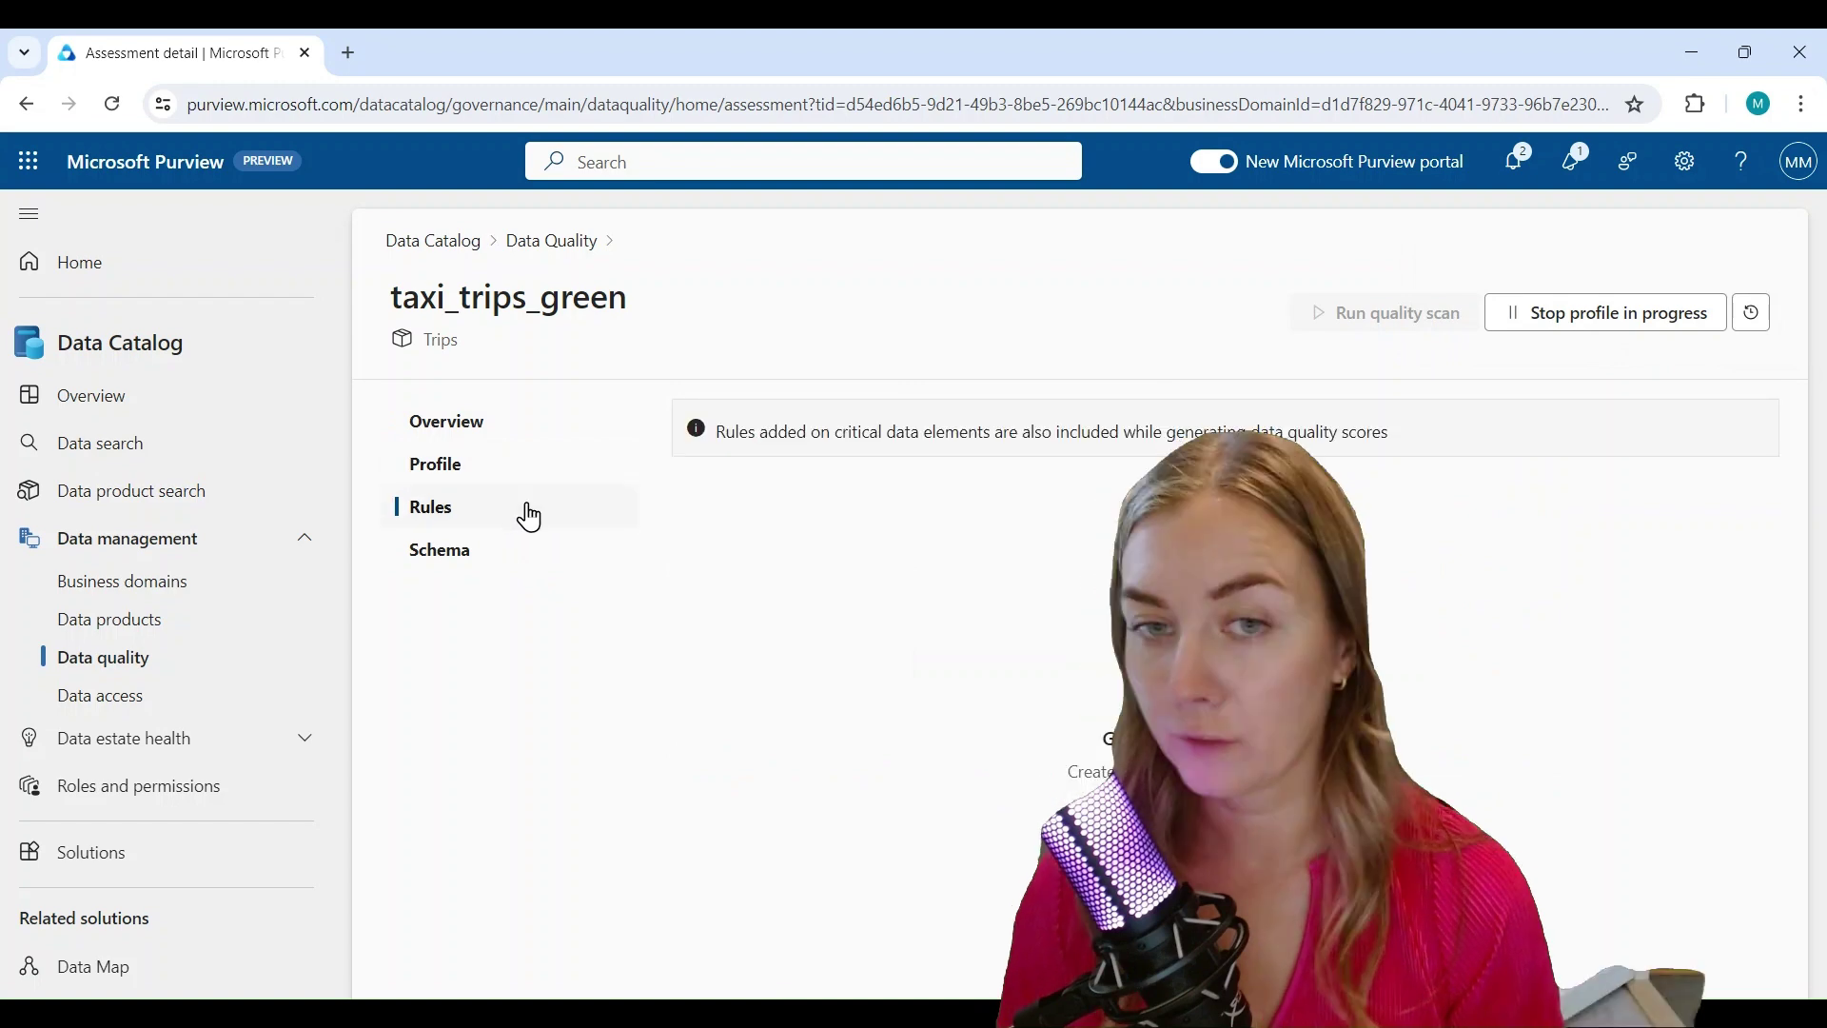
click(1094, 771)
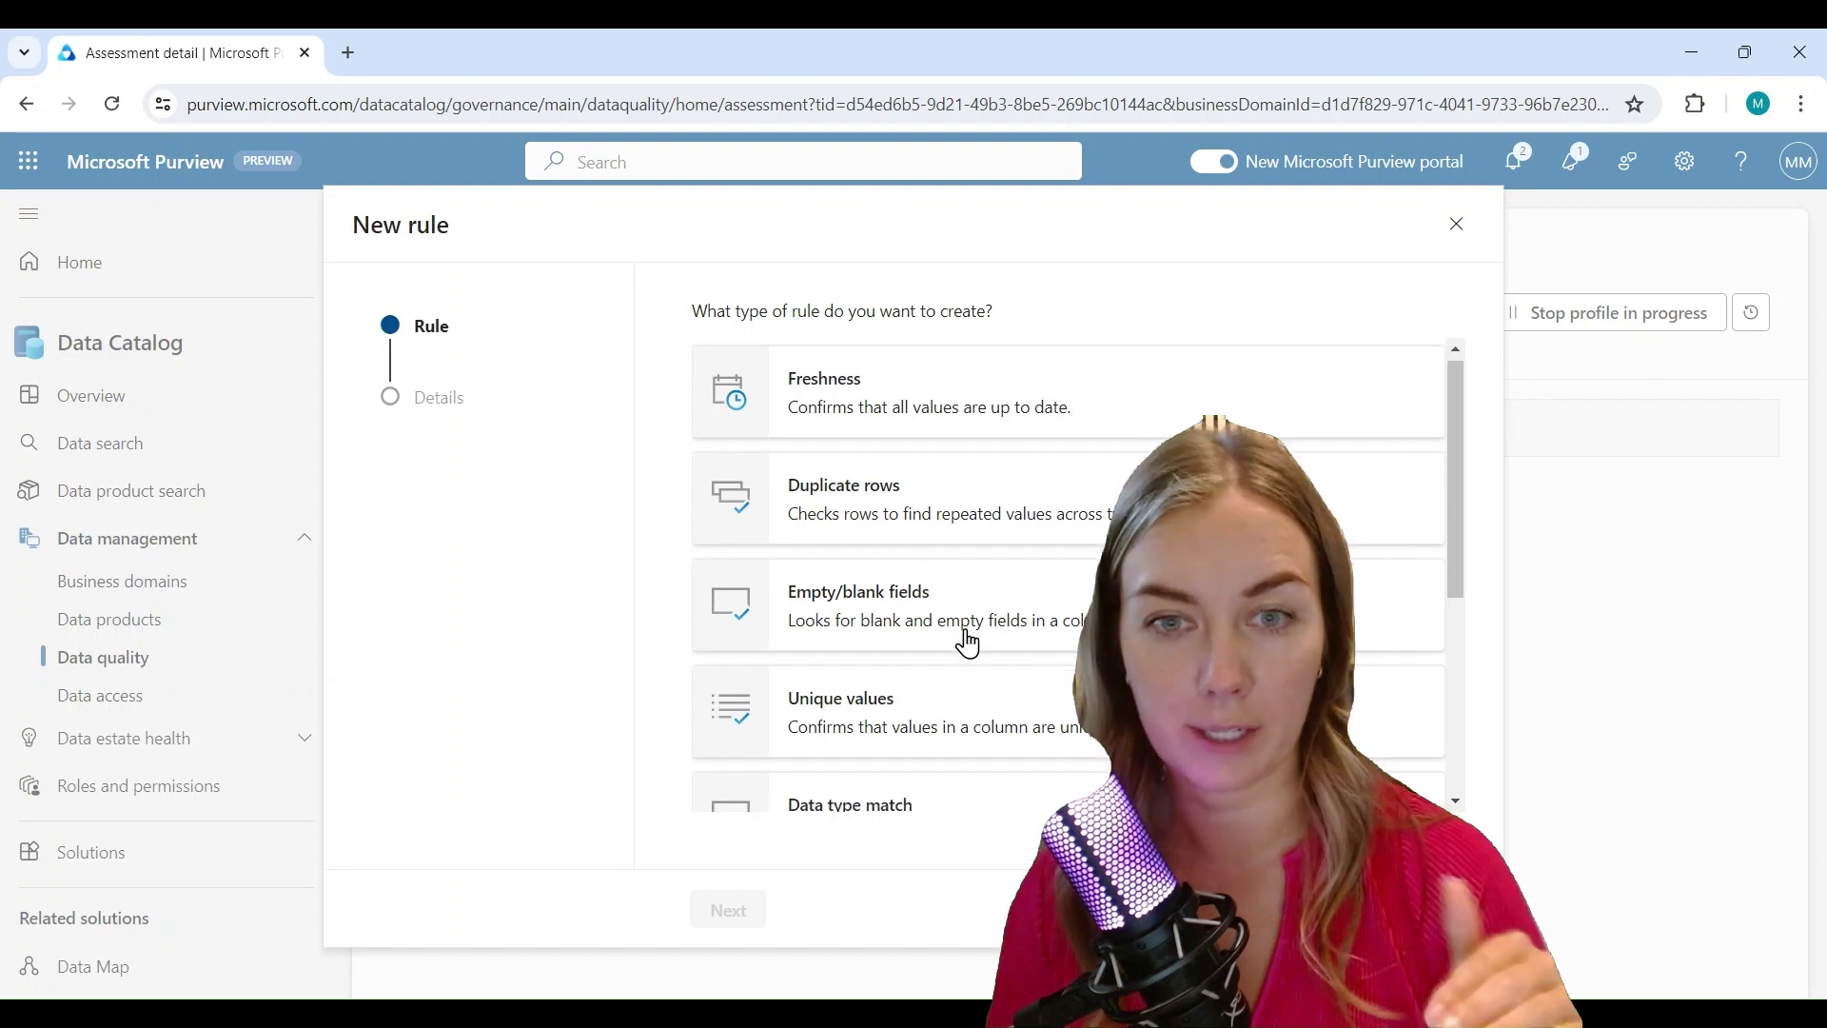
scroll(961, 636, down, 1)
click(905, 612)
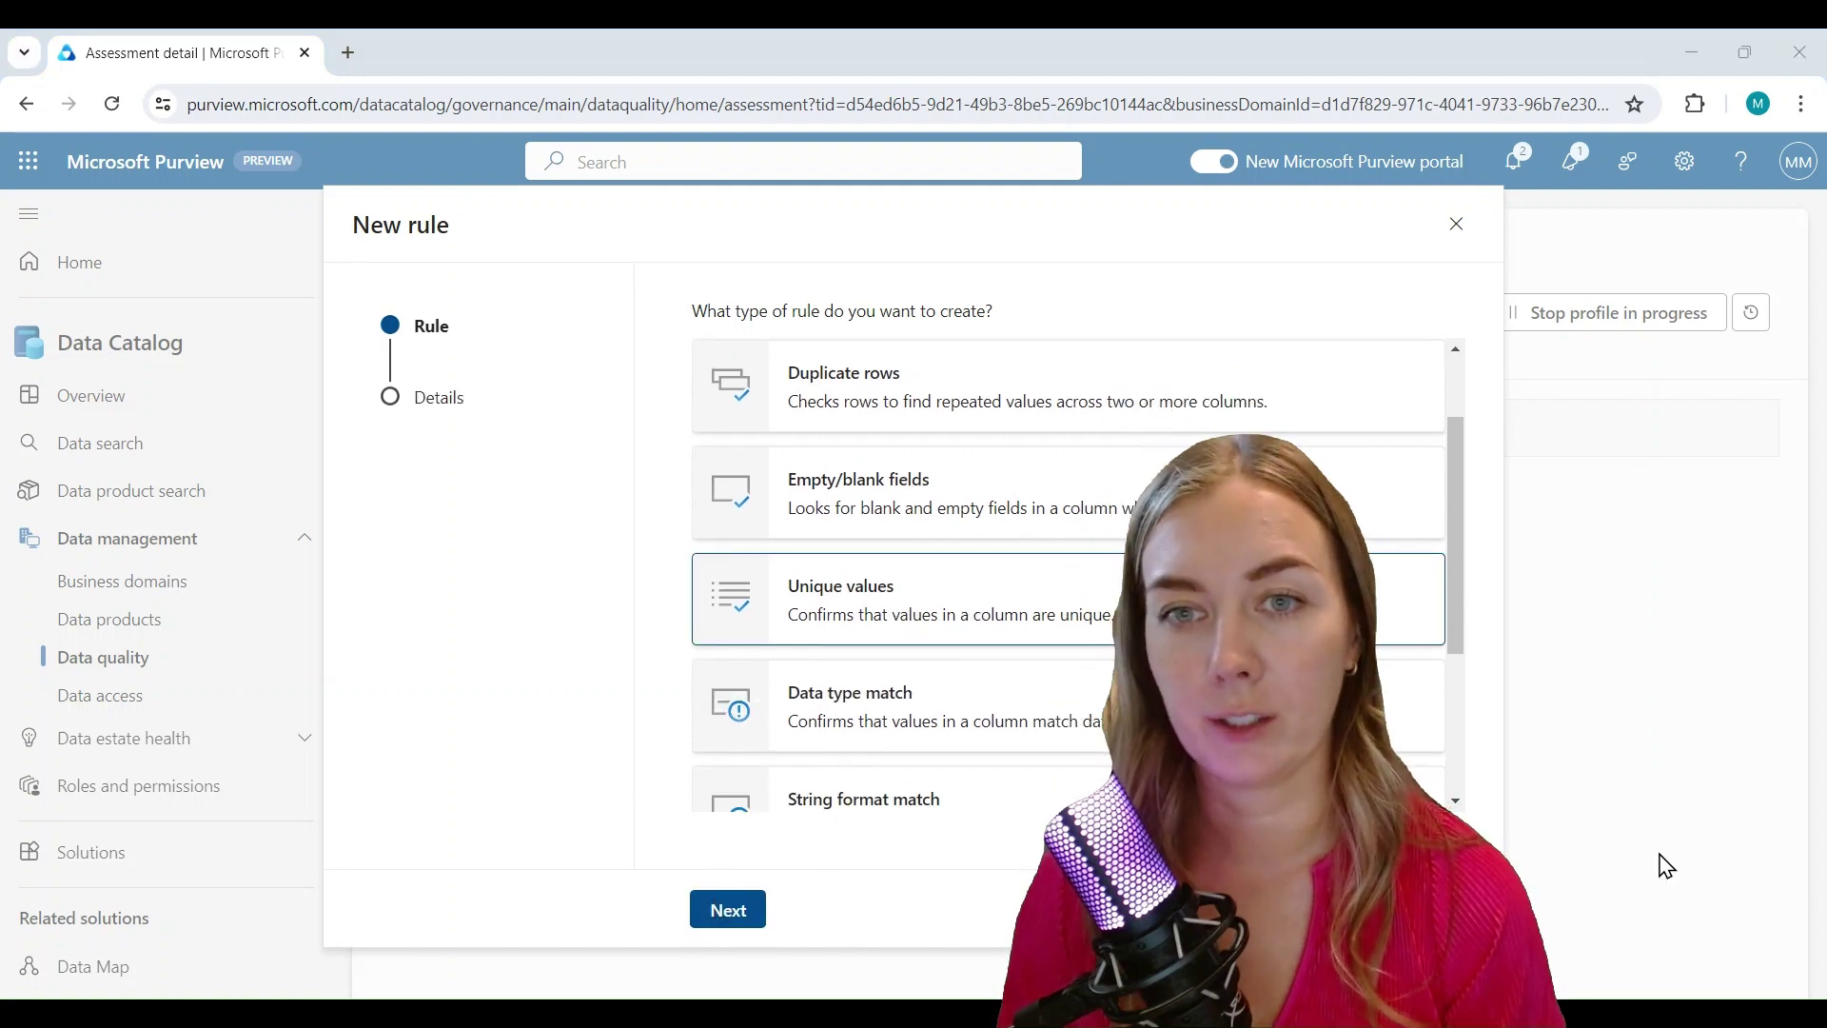
click(715, 916)
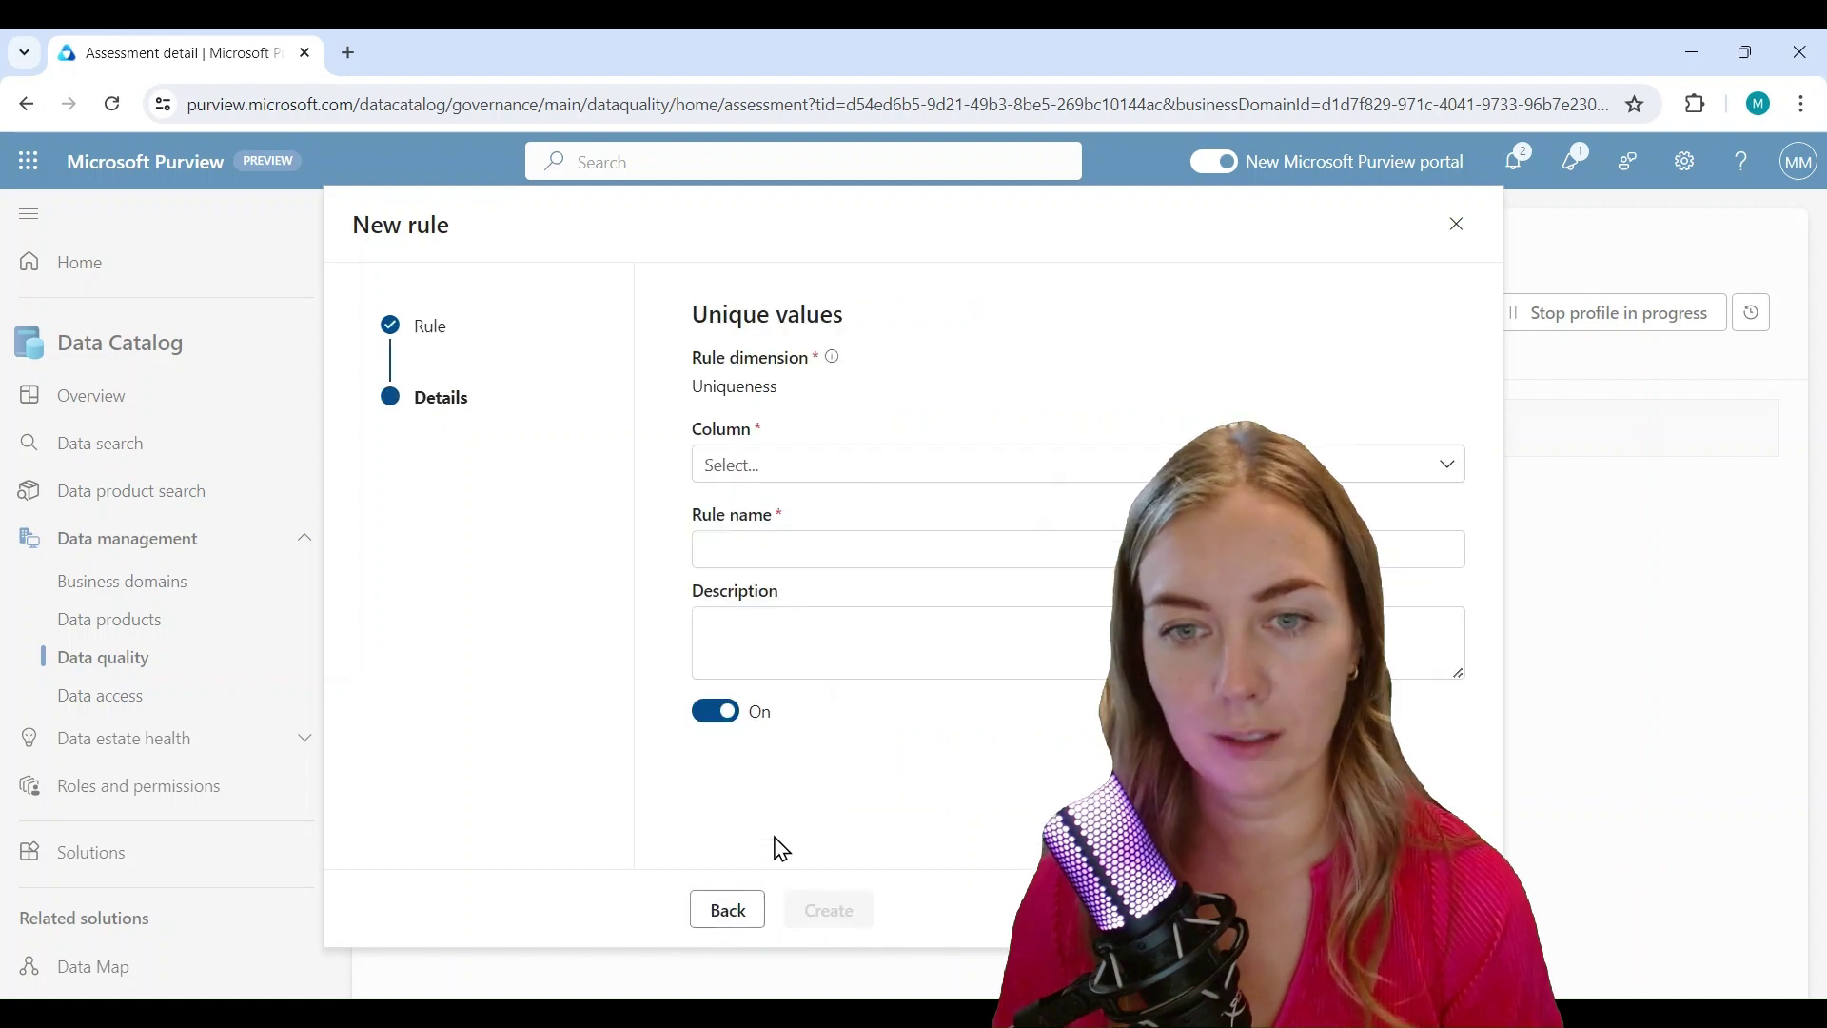
Step: Apply the rule to DOLocationID with description 'Check unique value on location ID' and create it
click(836, 465)
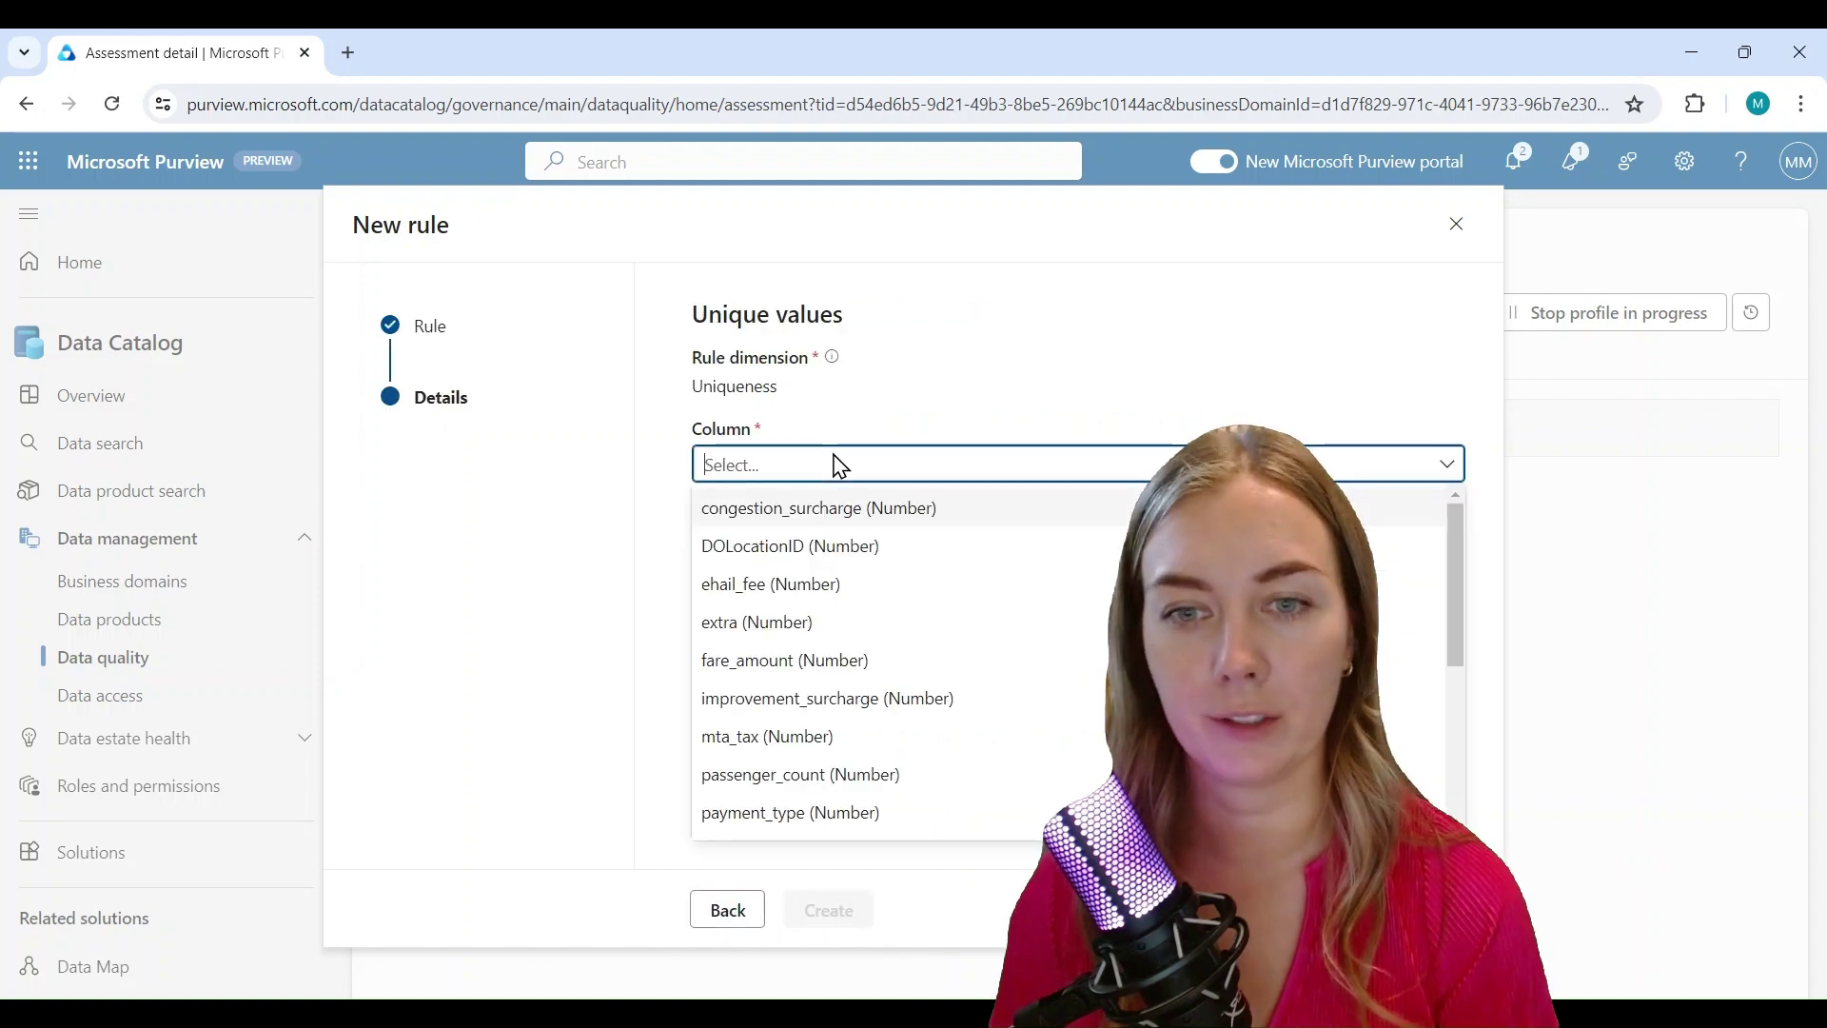
click(954, 545)
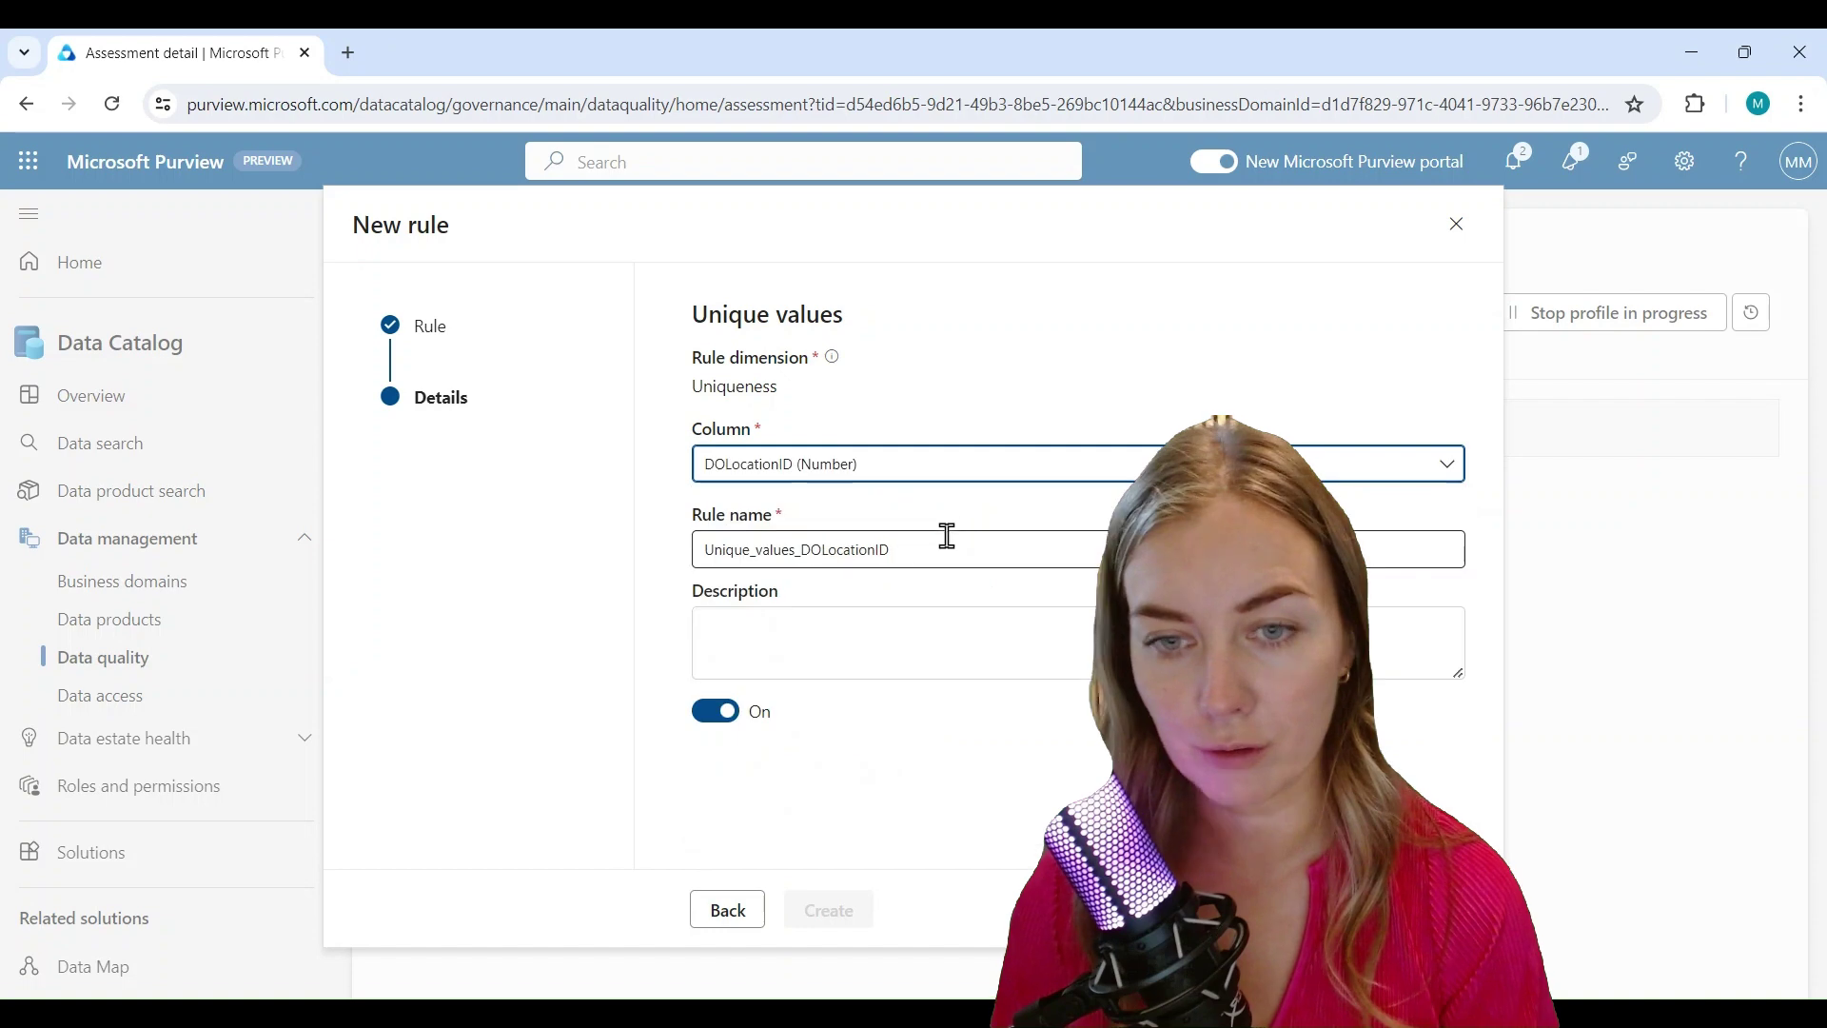
click(946, 636)
text(Check unique value on location ID)
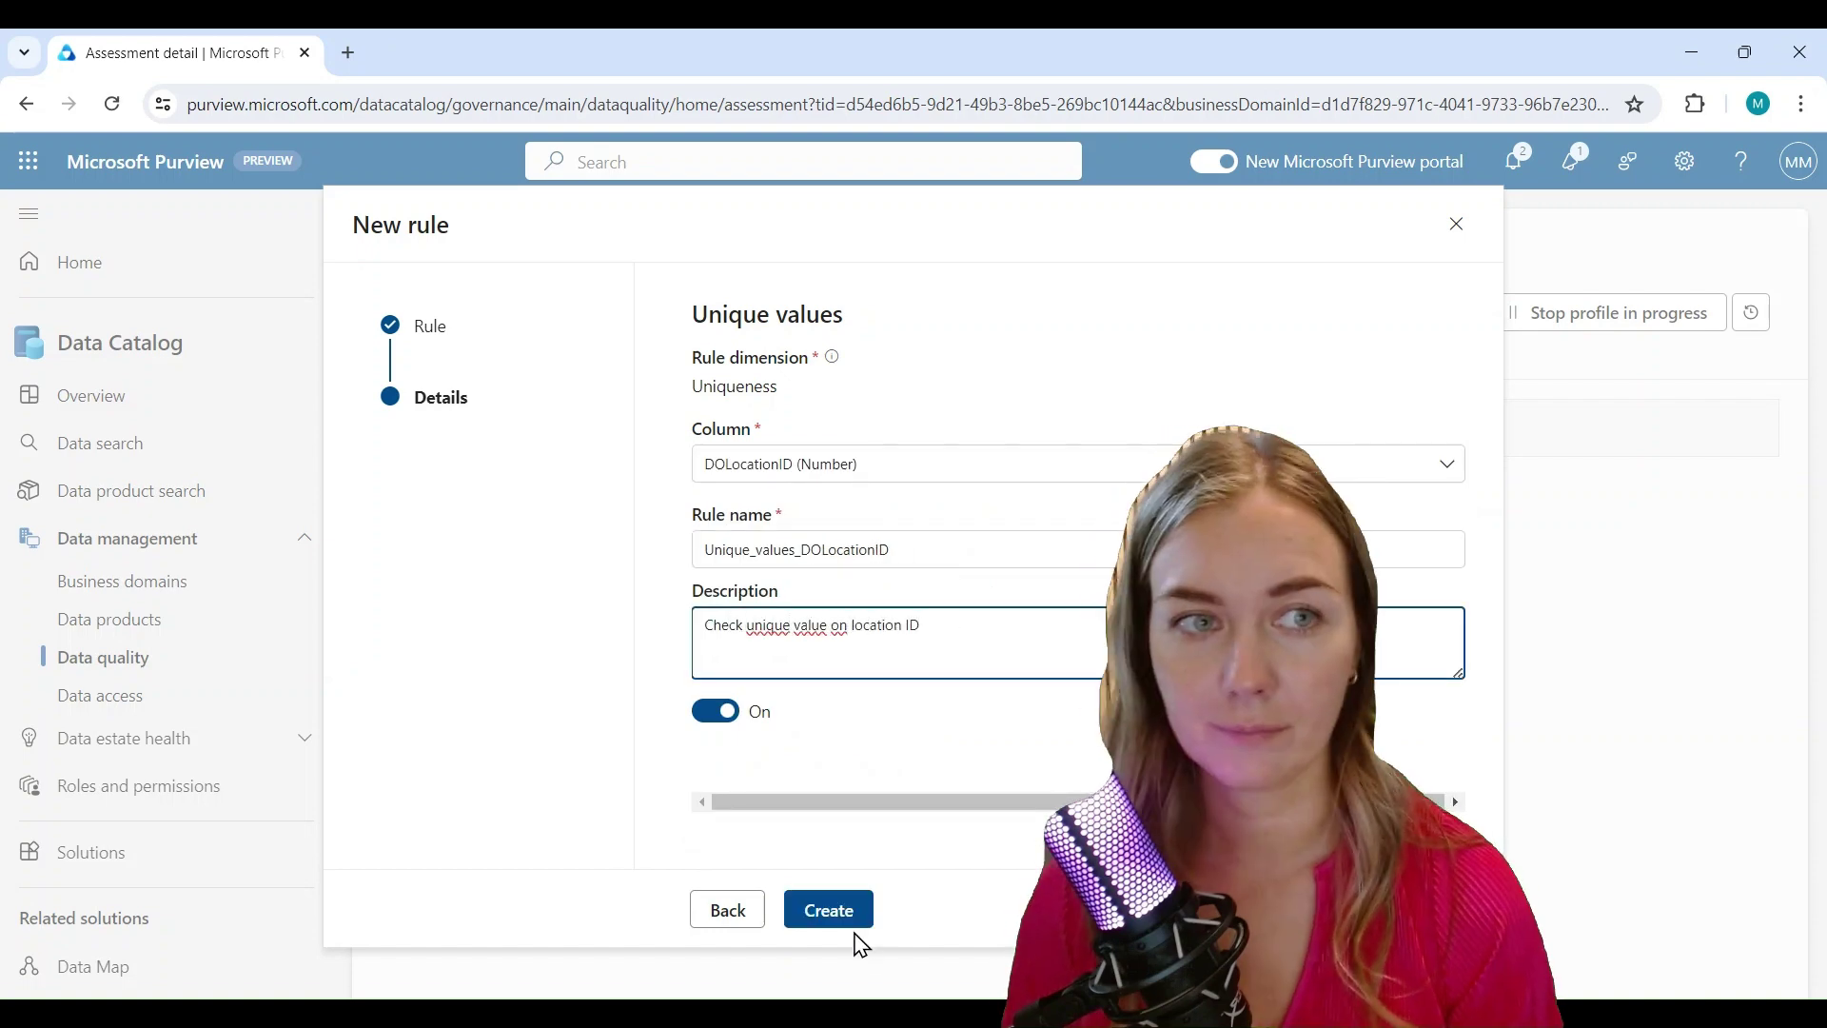
click(854, 921)
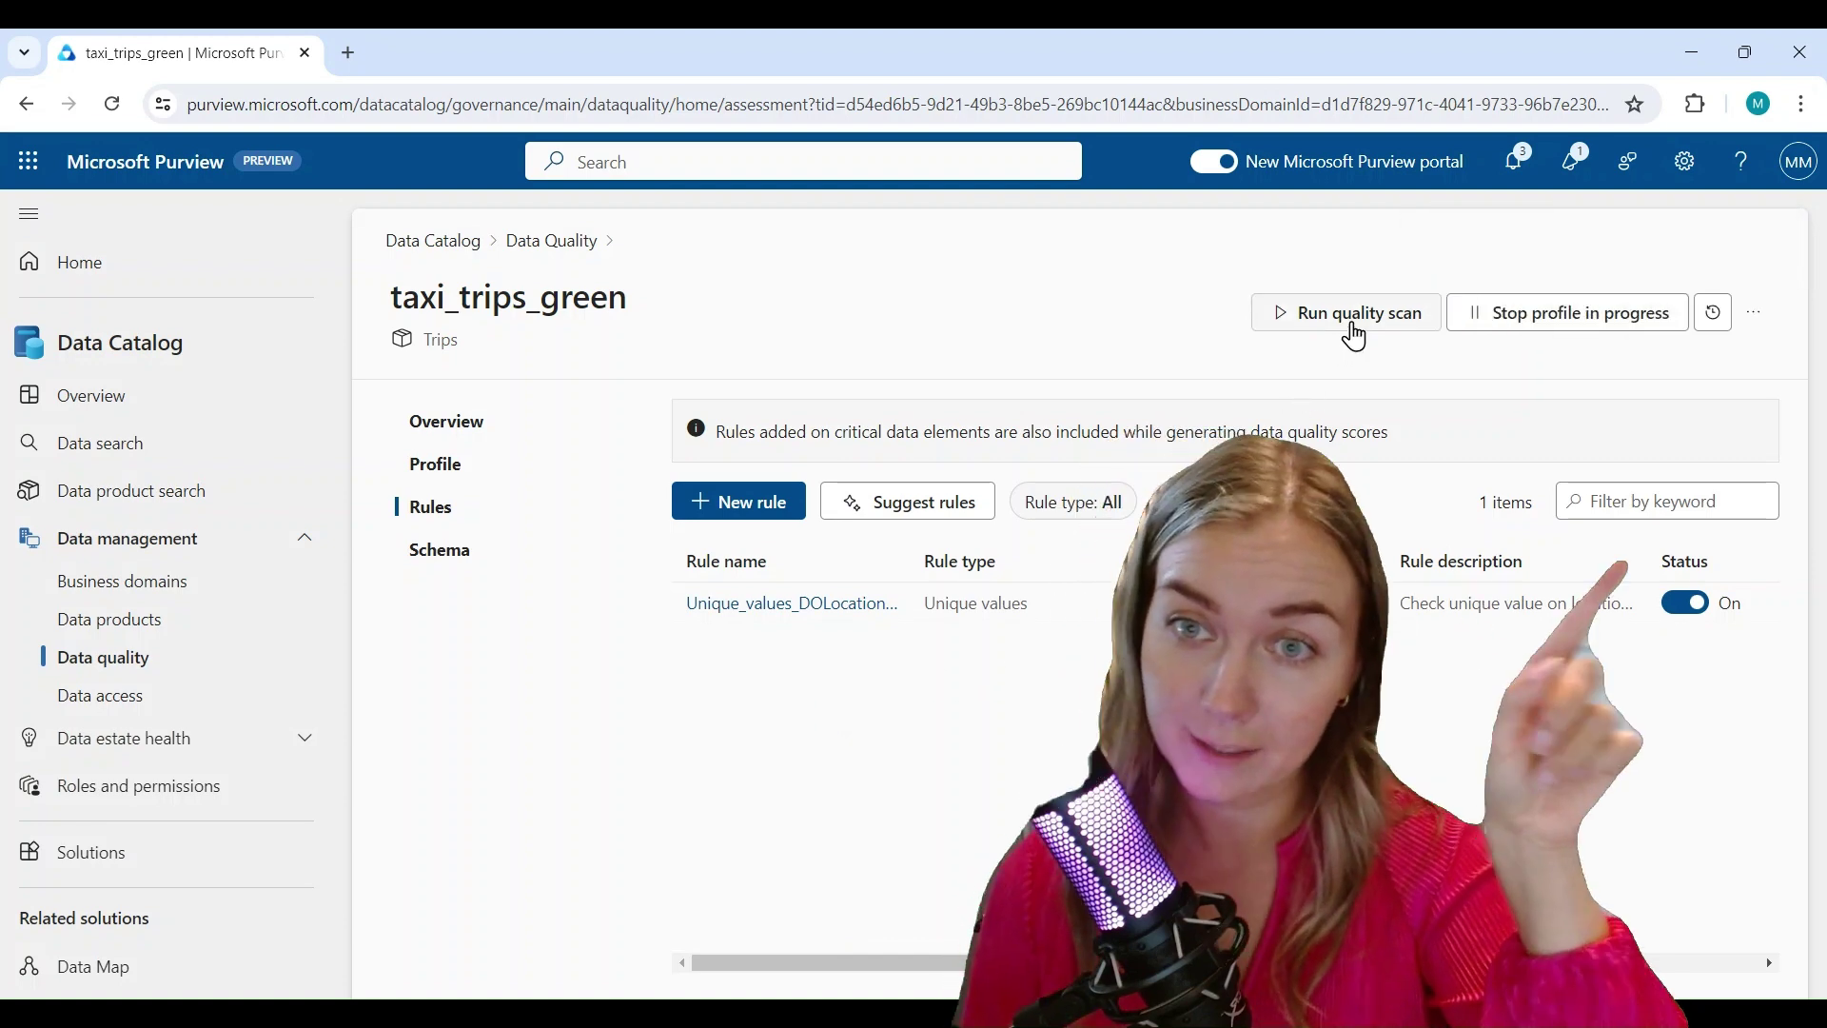
Step: Launch a quality scan on taxi_trips_green and return to the Operations domain on Data Quality home
click(1355, 333)
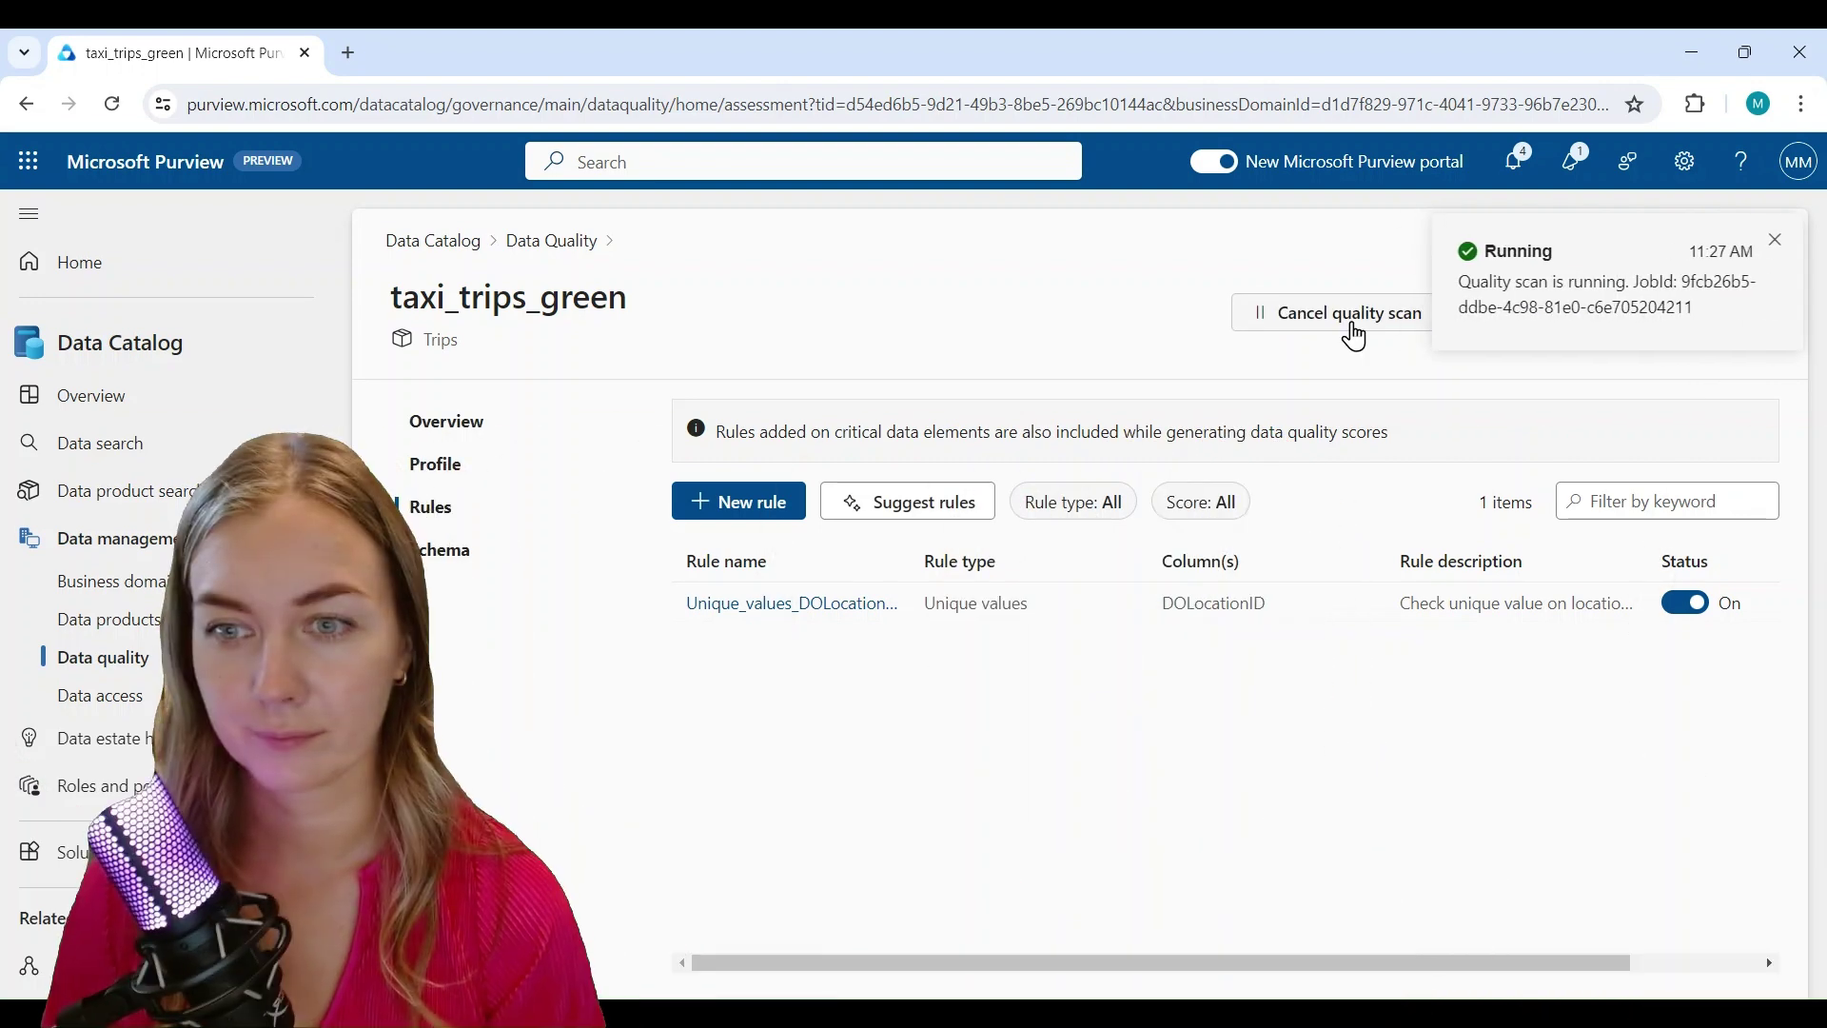
click(105, 657)
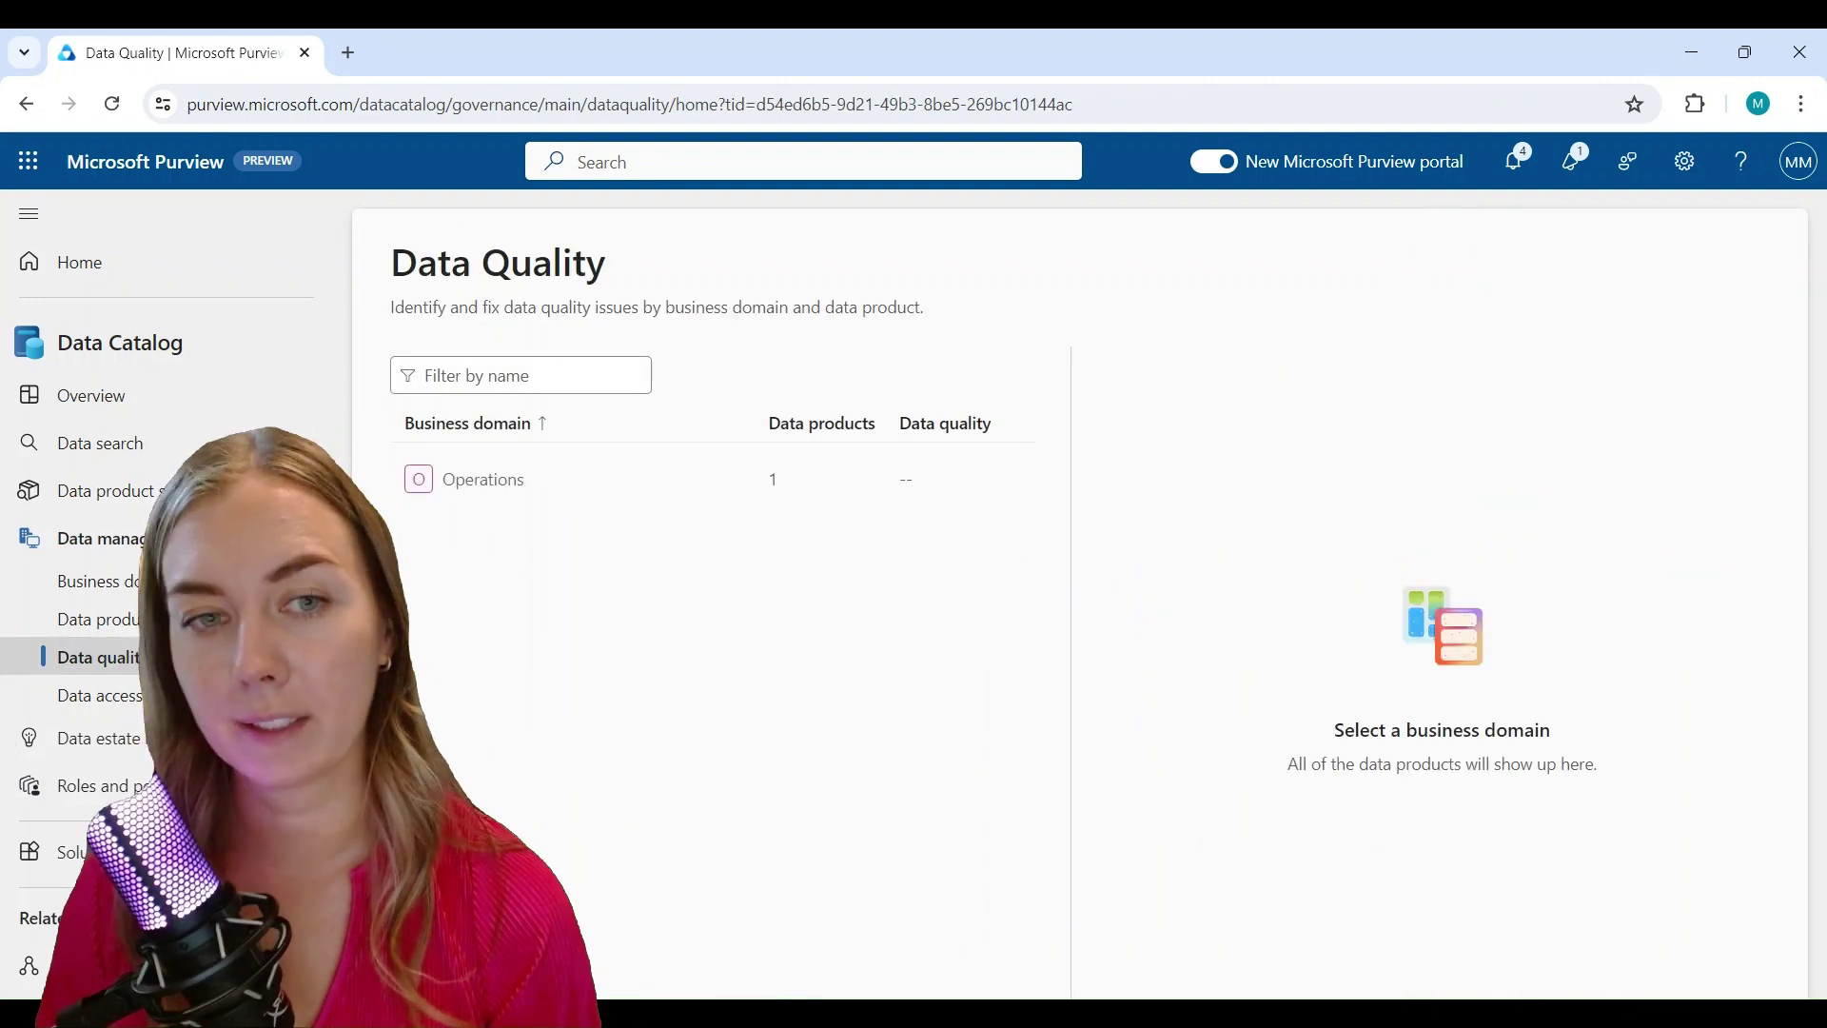
click(490, 484)
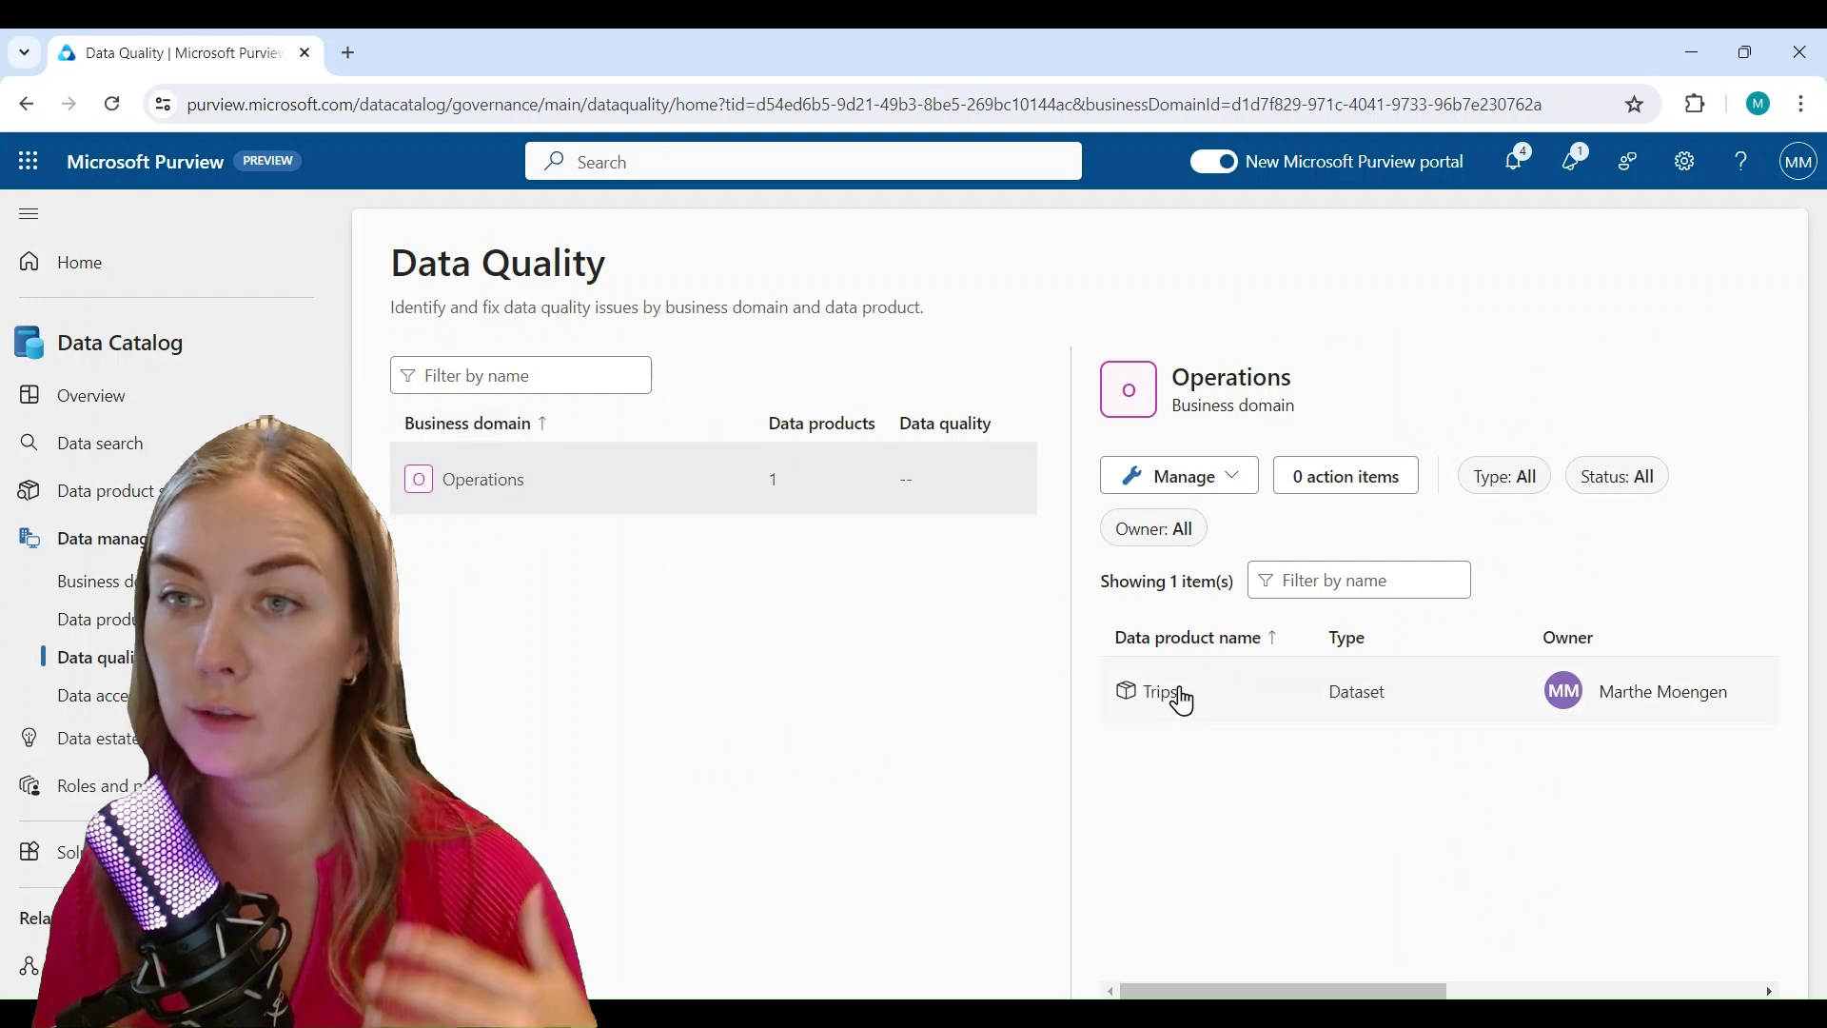
click(1245, 476)
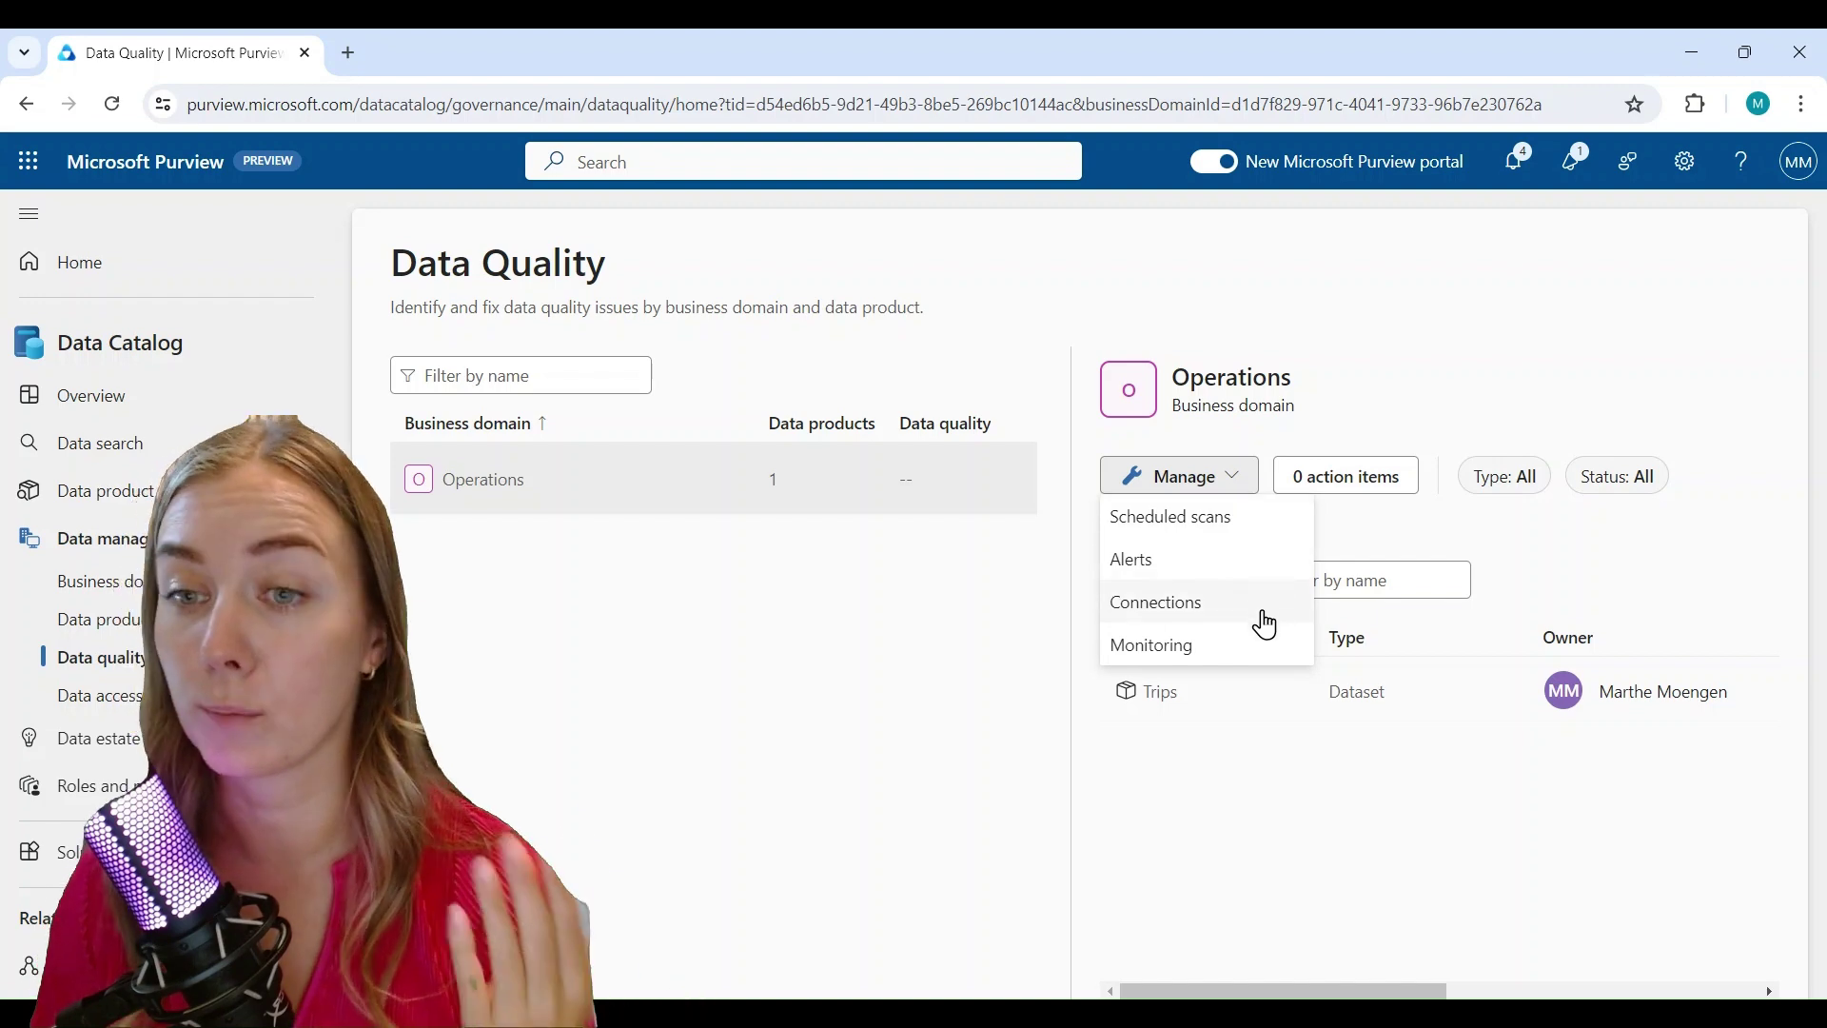
click(1252, 654)
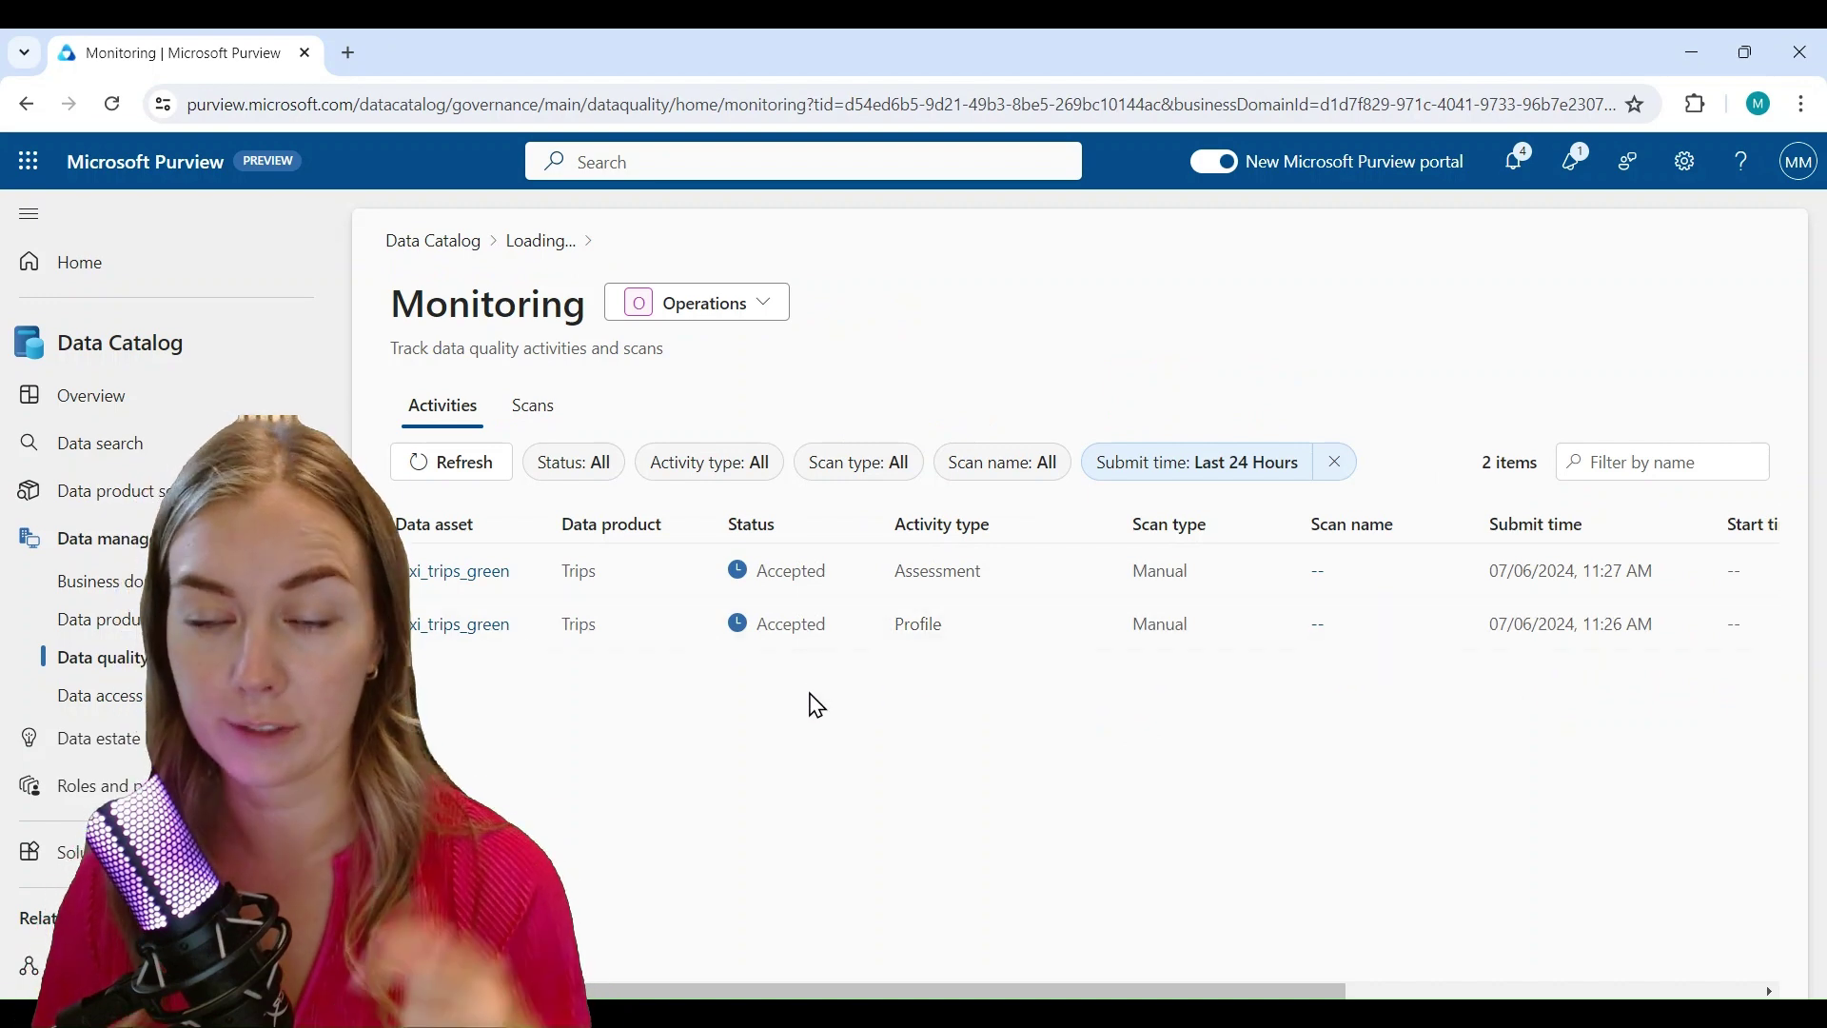
key(alt+Left)
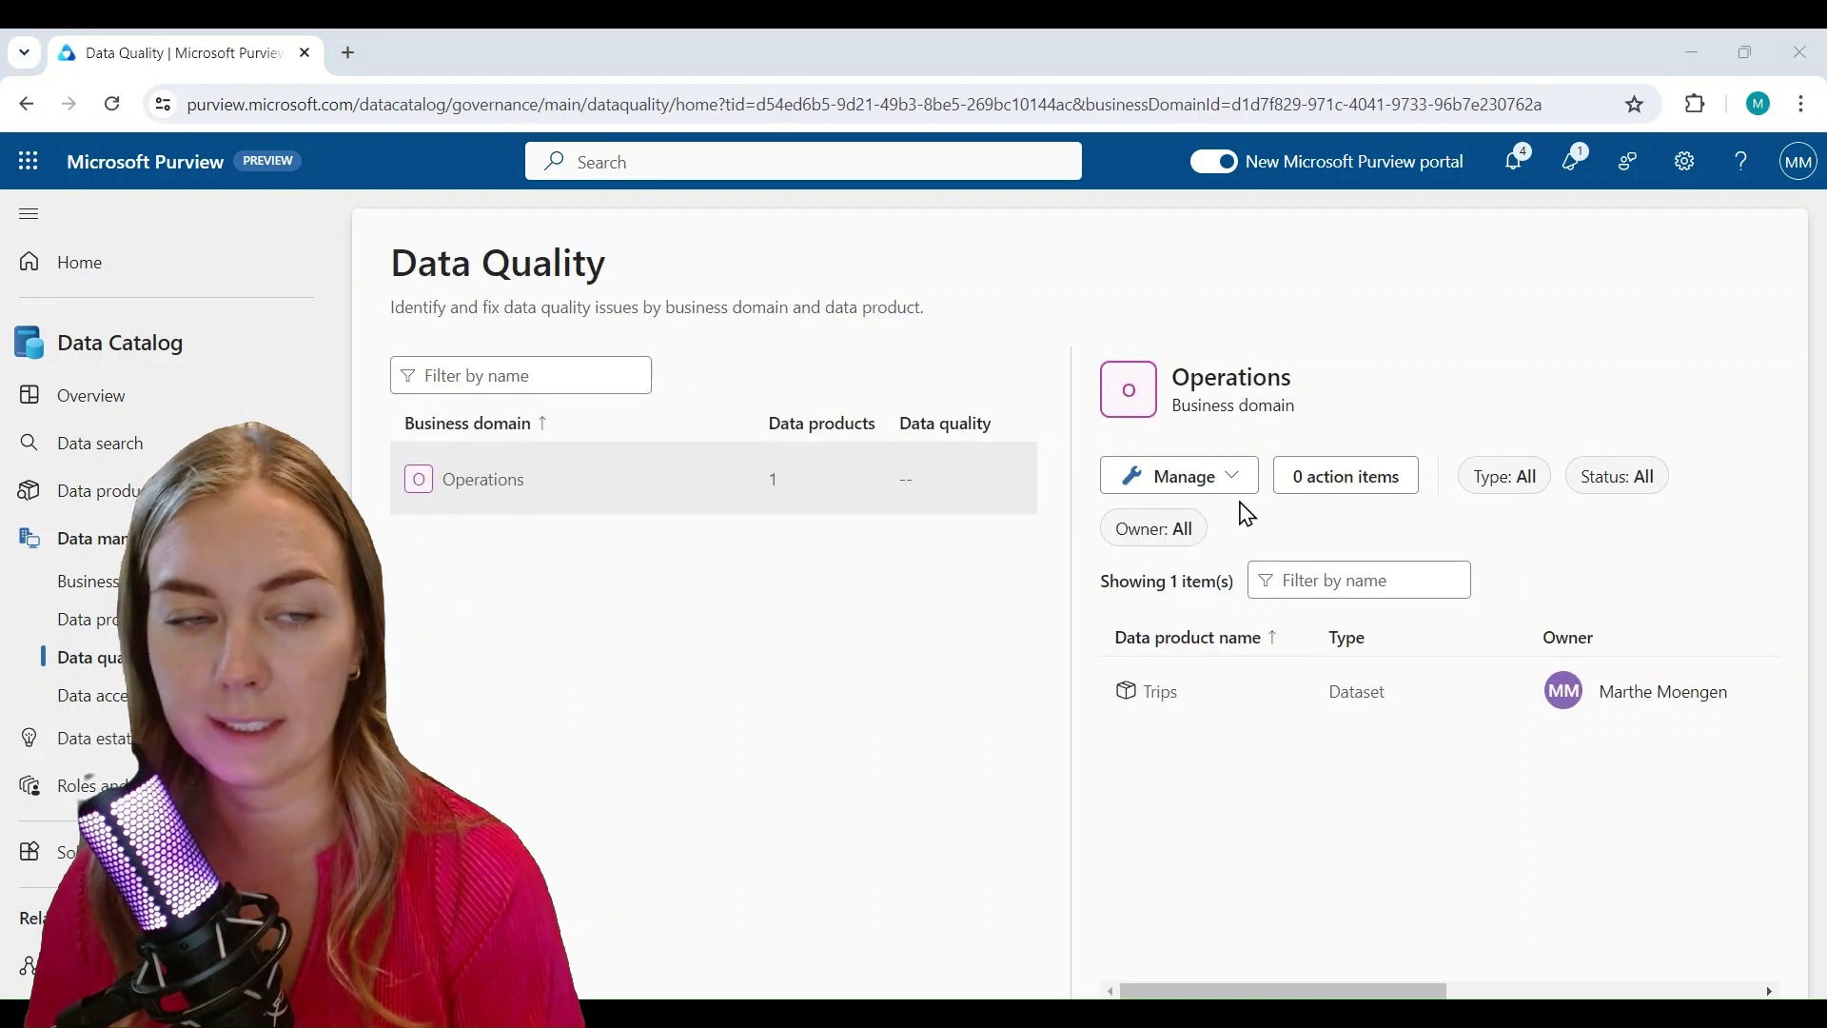
Step: Add taxi_trips_green from the Trips data product to the Fabric scan's scope
click(1236, 487)
click(1239, 522)
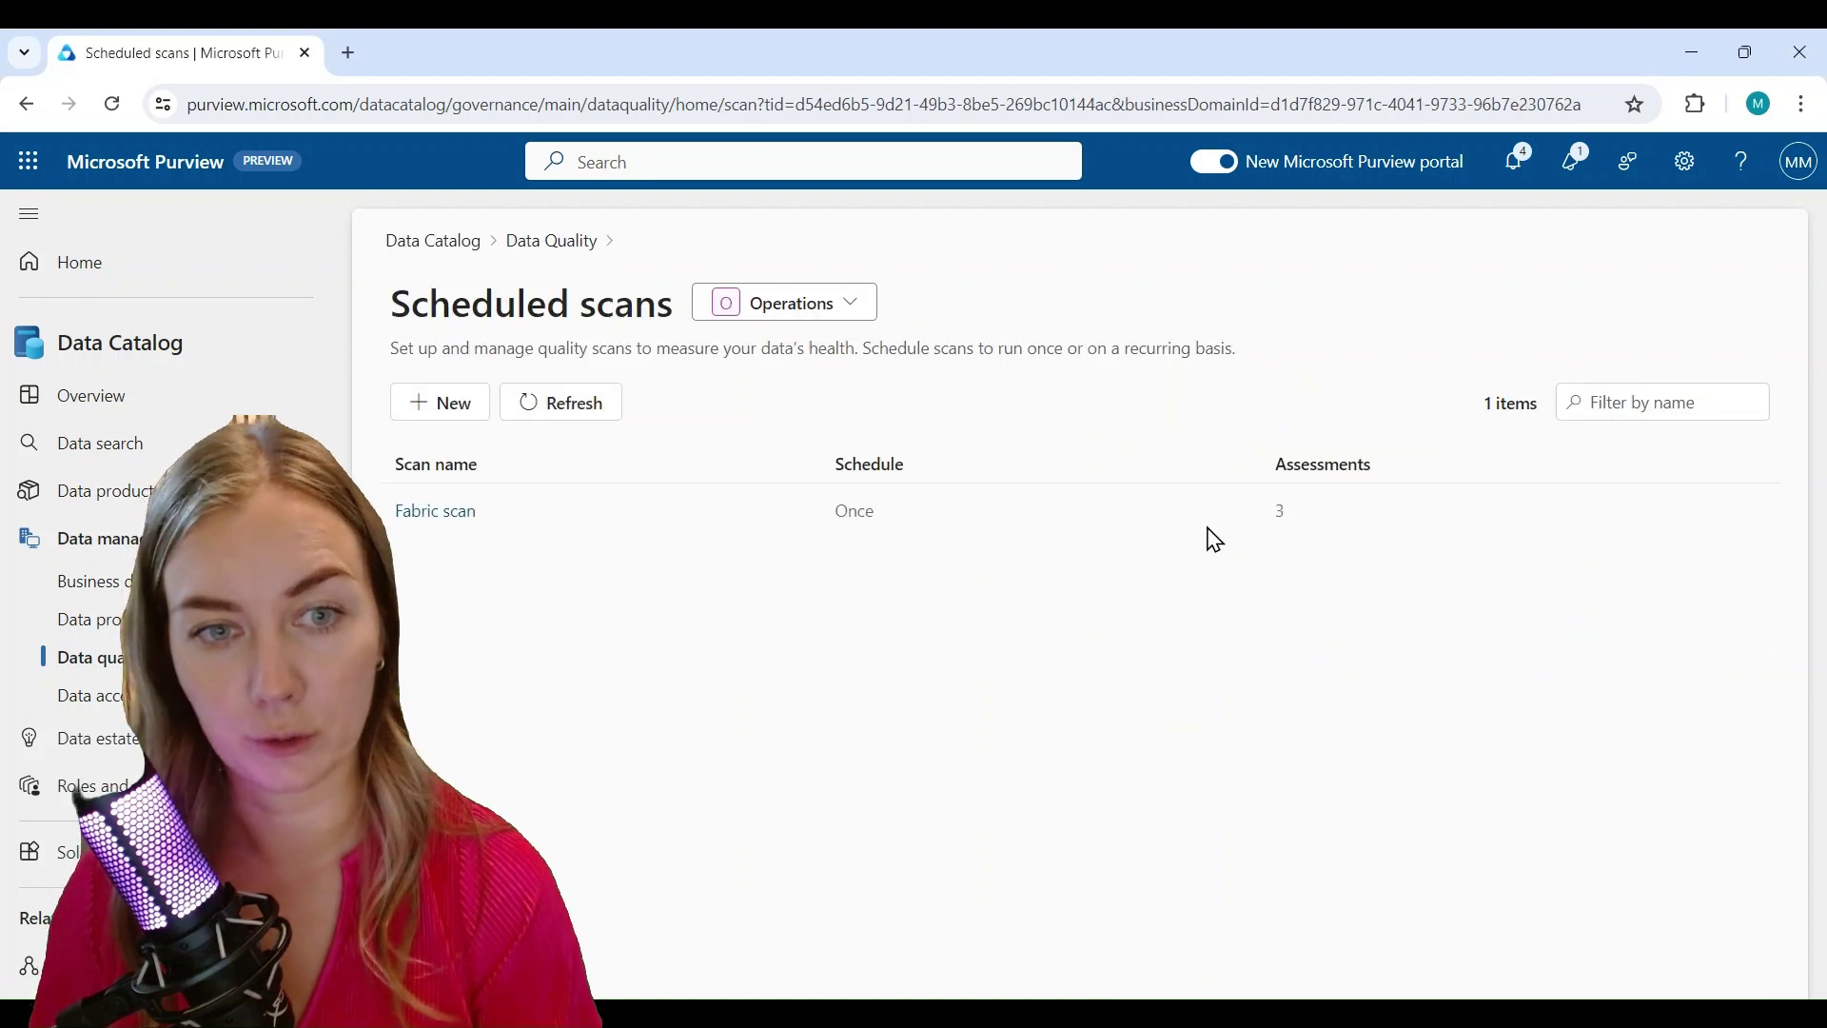
click(551, 514)
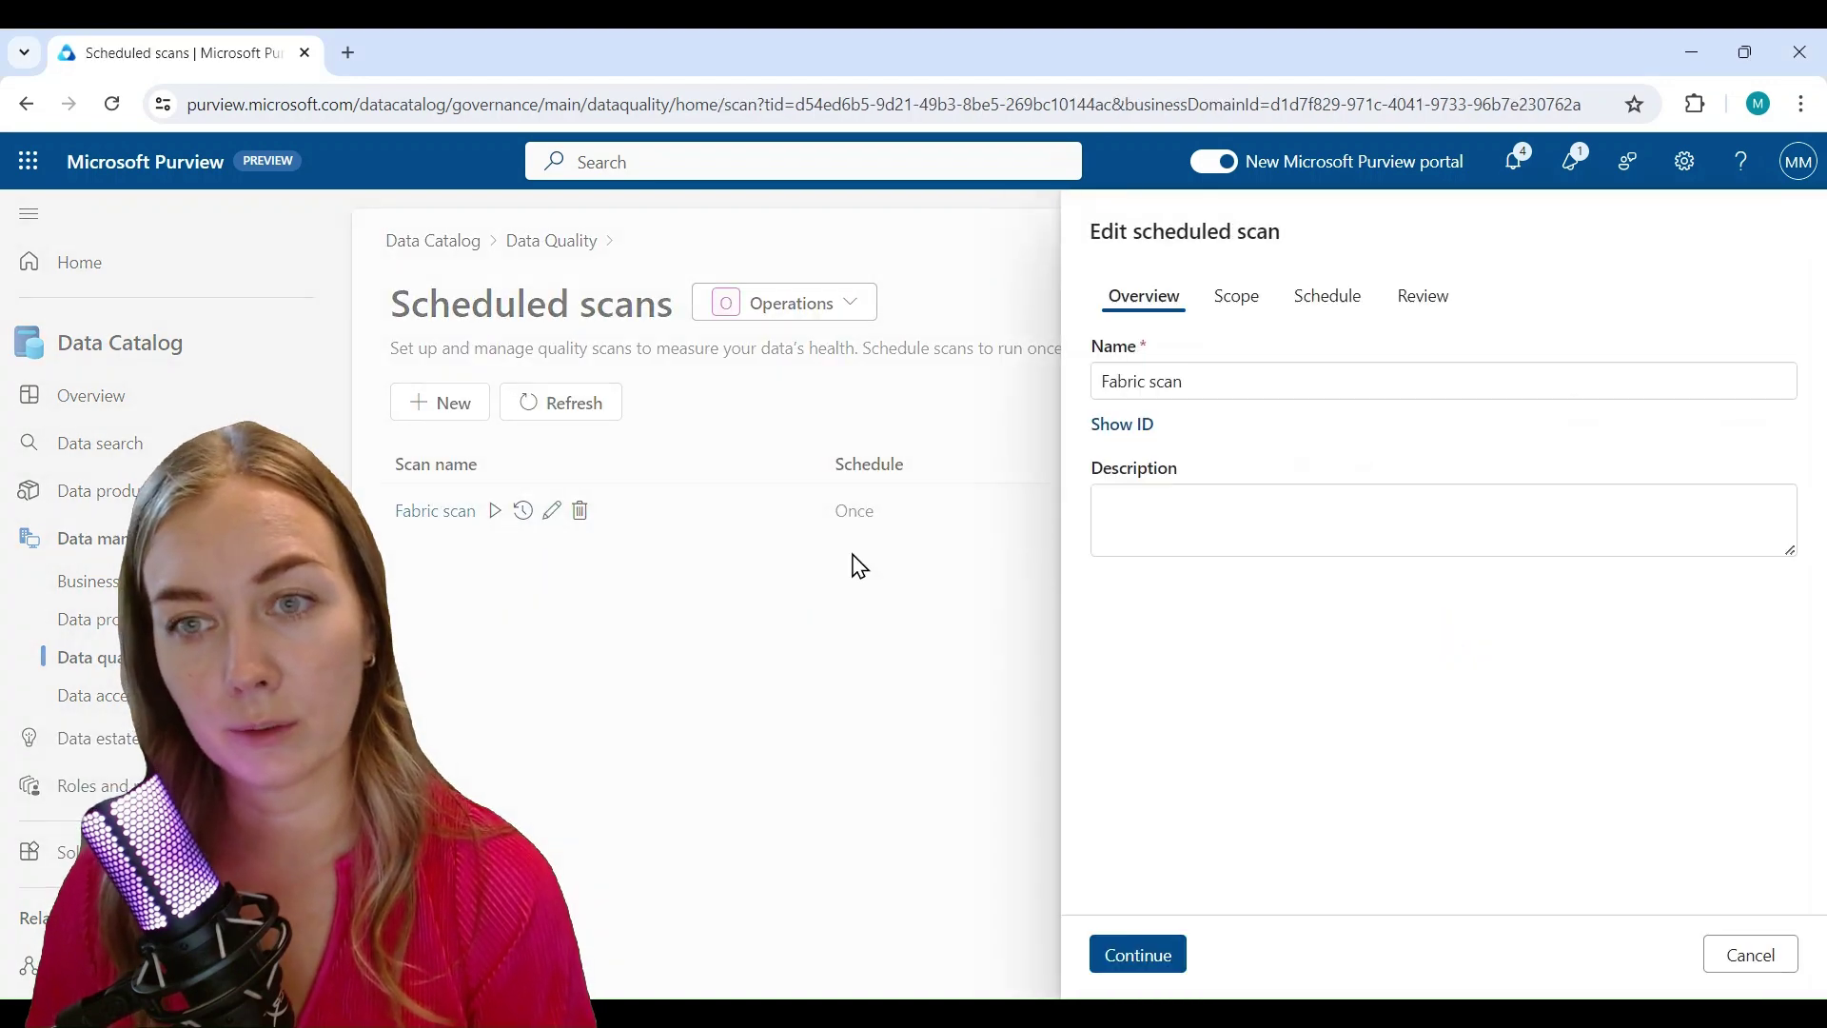
click(1239, 296)
click(1169, 520)
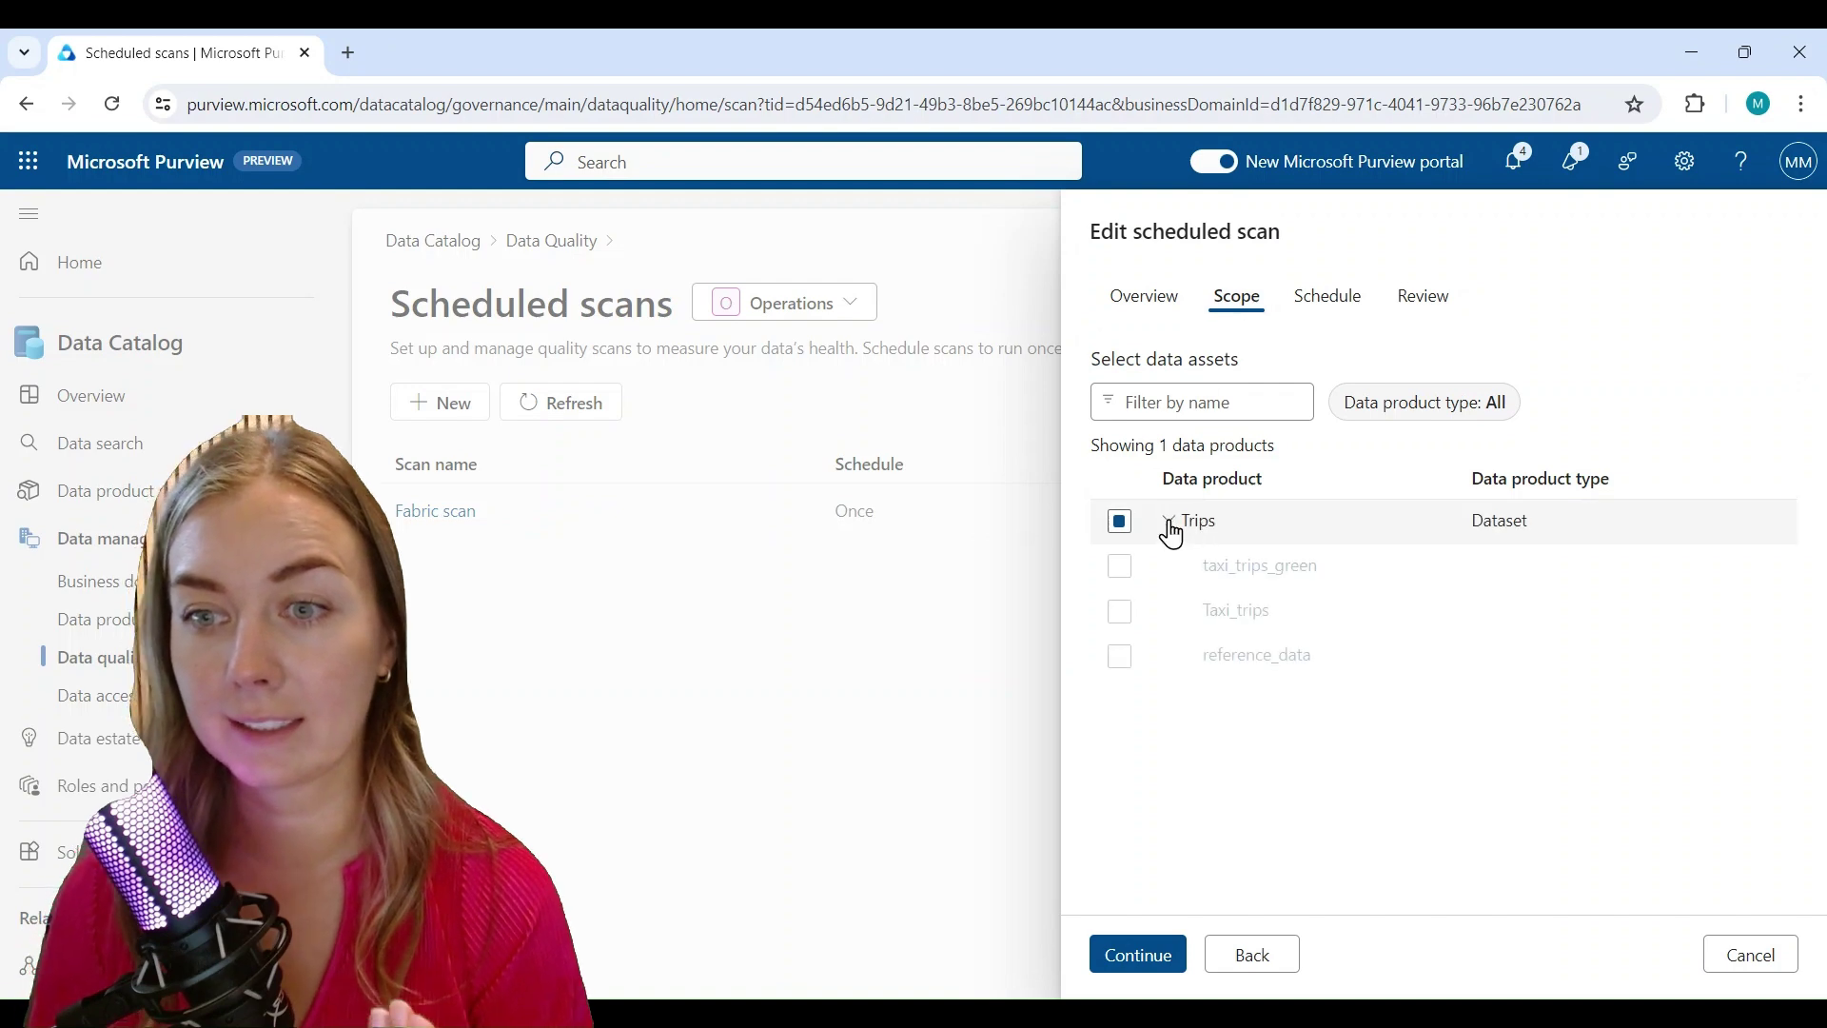
click(1119, 568)
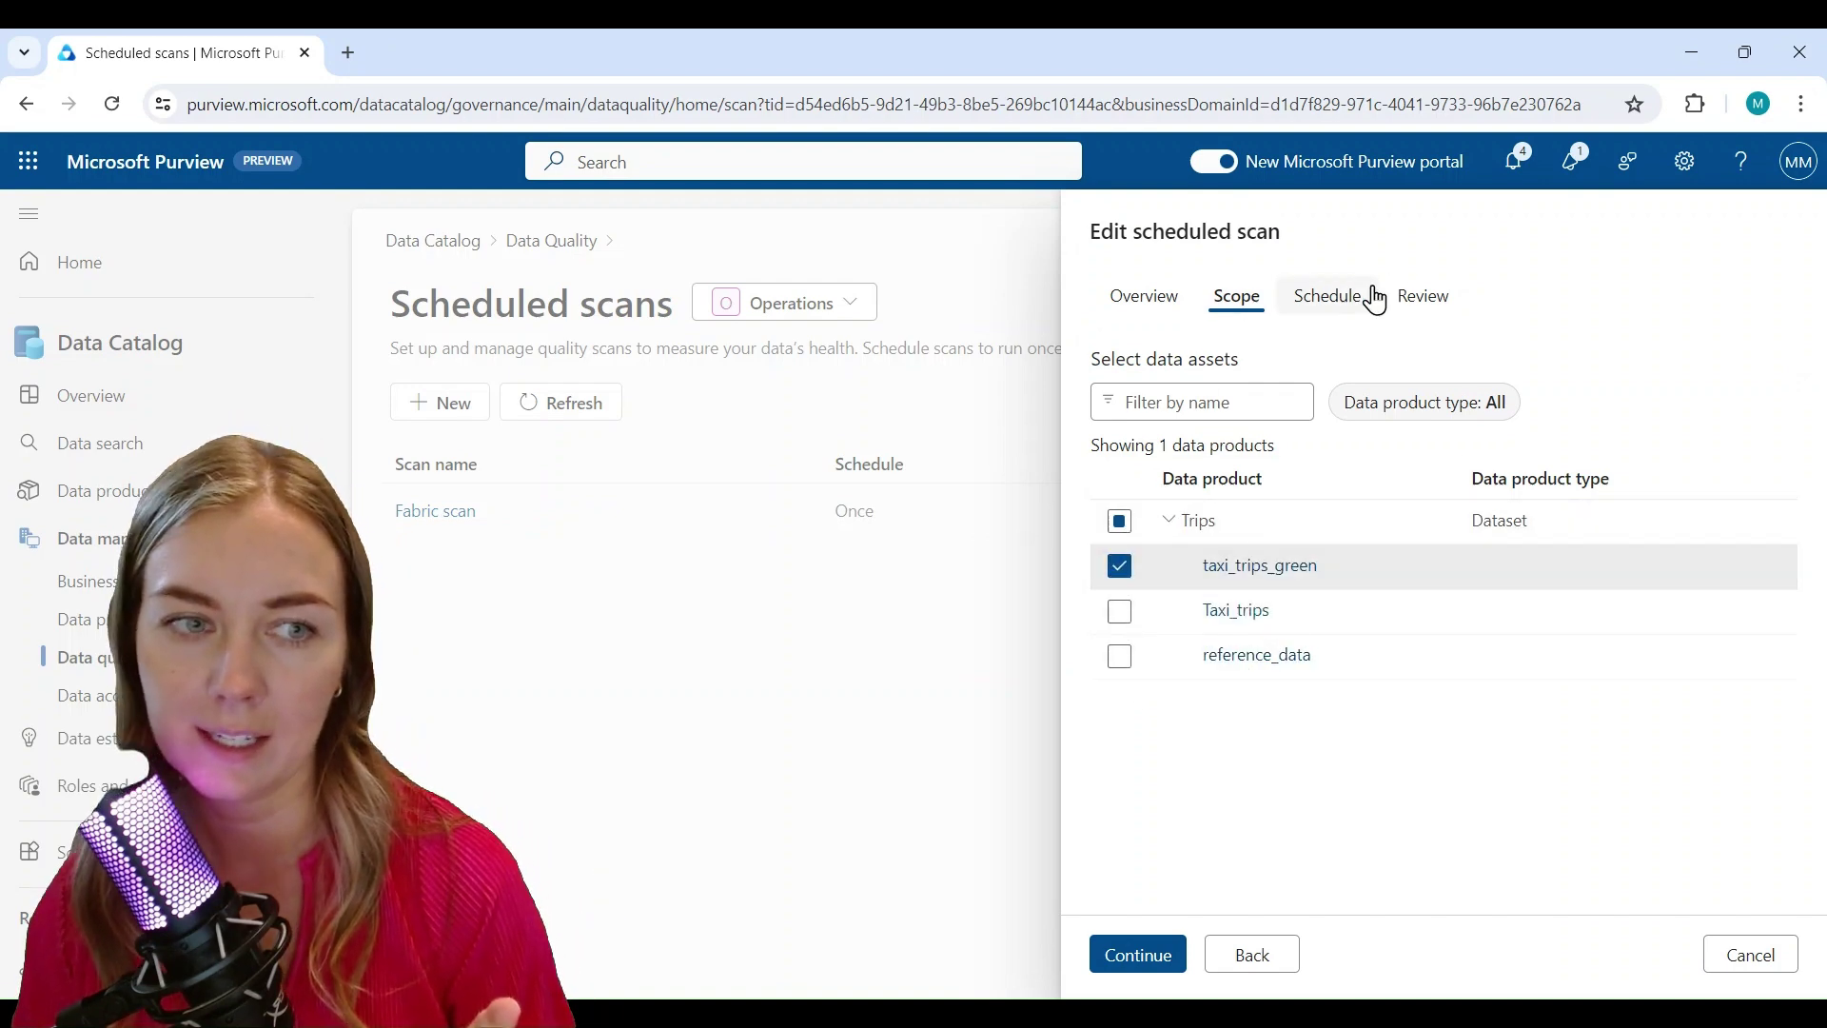
Step: Turn on scheduling for the Fabric scan and make it recur every 1 month
click(1346, 298)
click(1113, 445)
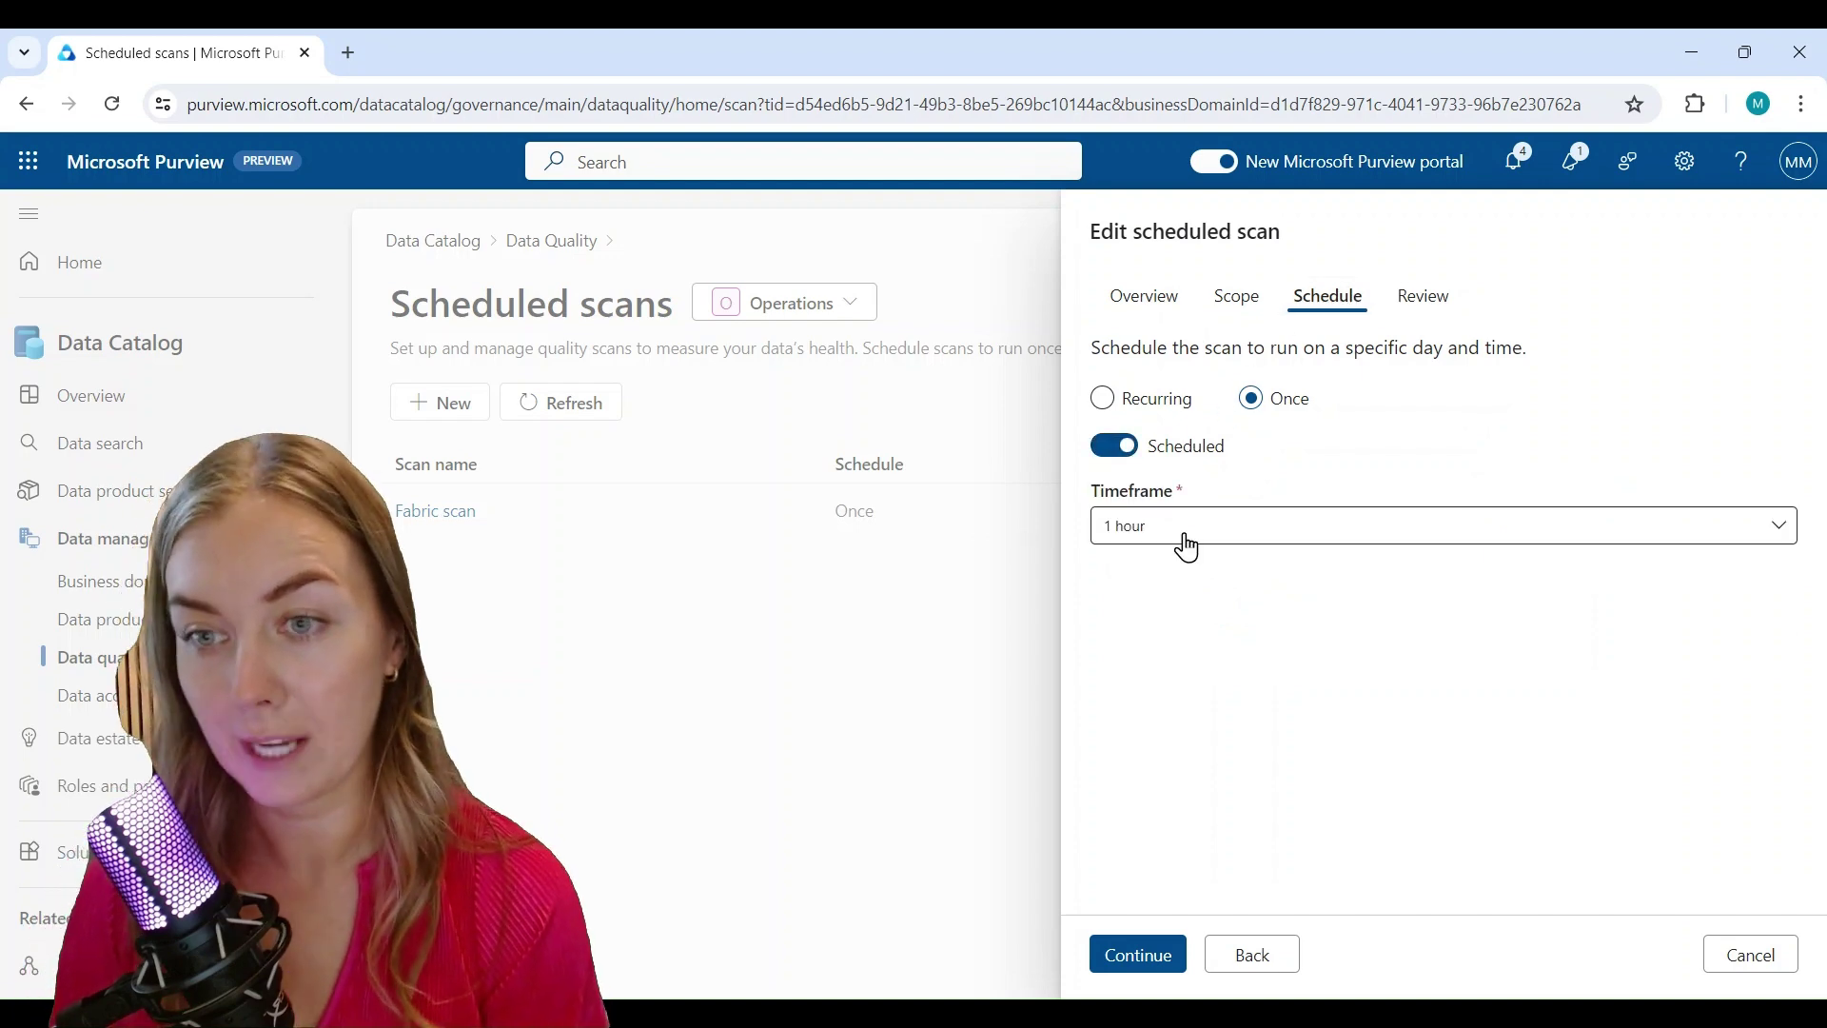
click(1161, 407)
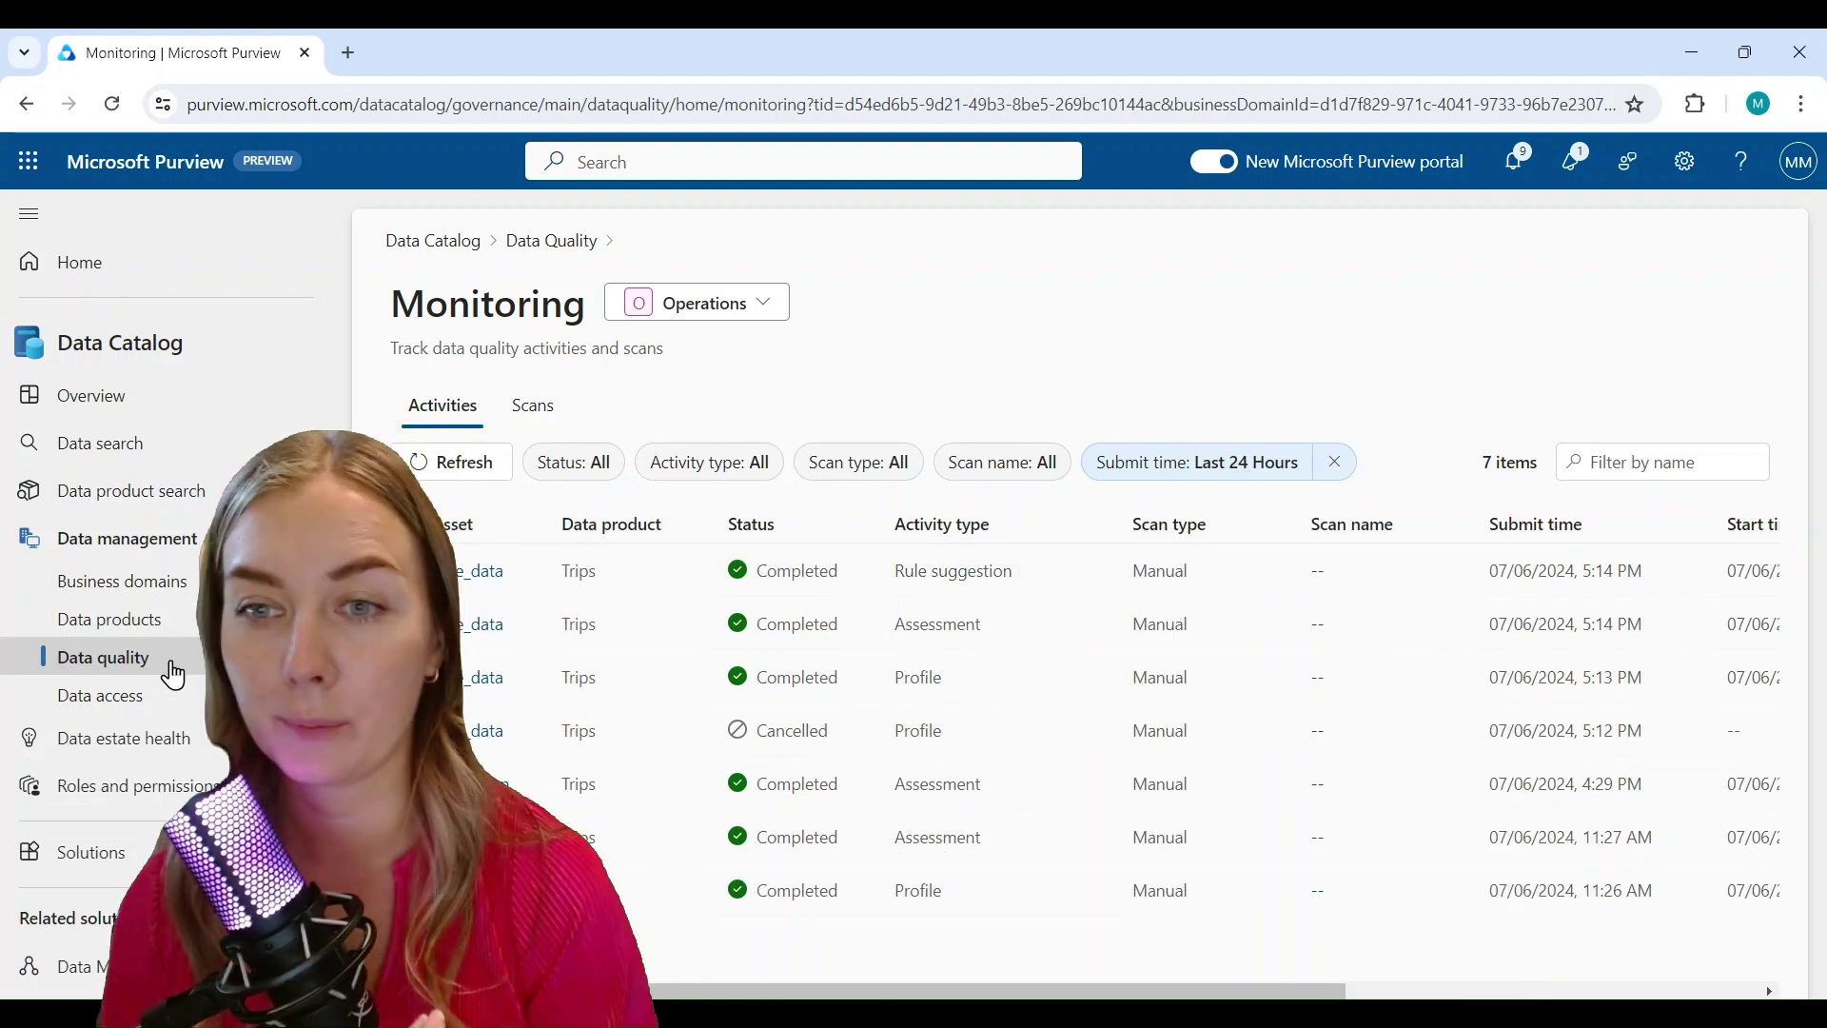
Step: Open Trips' quality details: overall Healthy 82, reference_data 91.4, taxi_trips_green 72.5
click(172, 674)
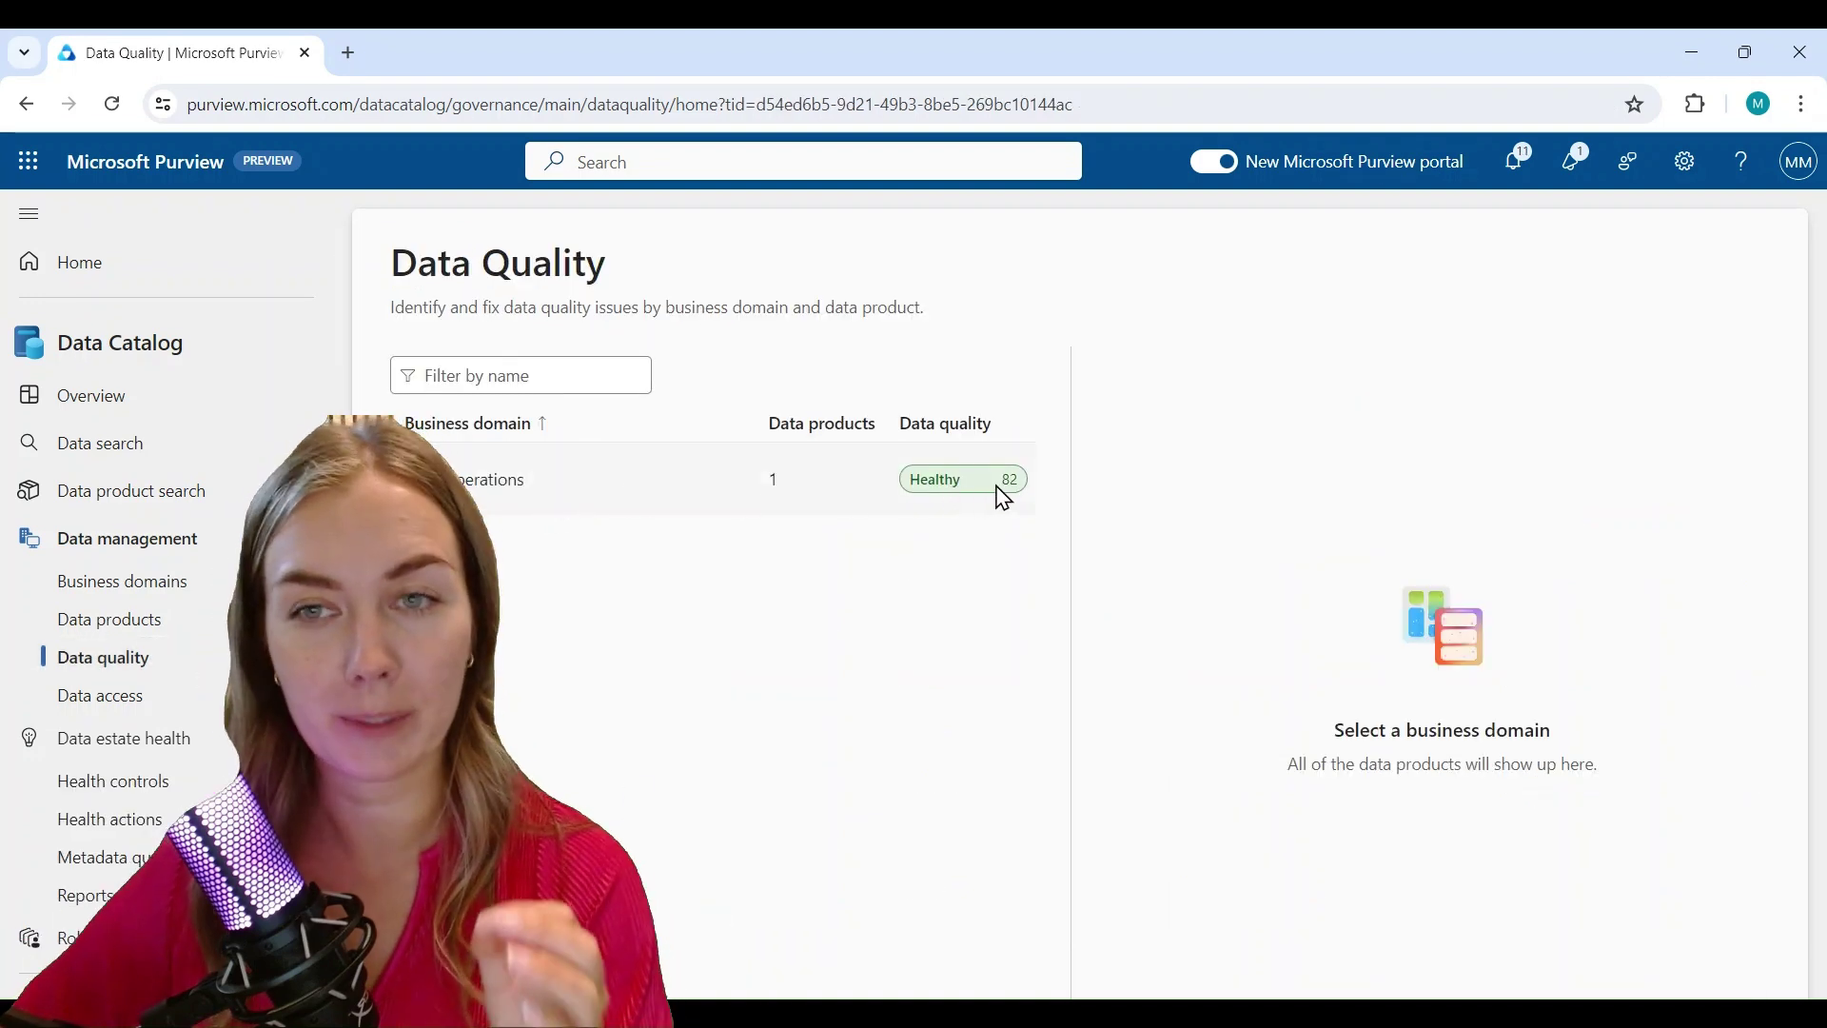
click(815, 498)
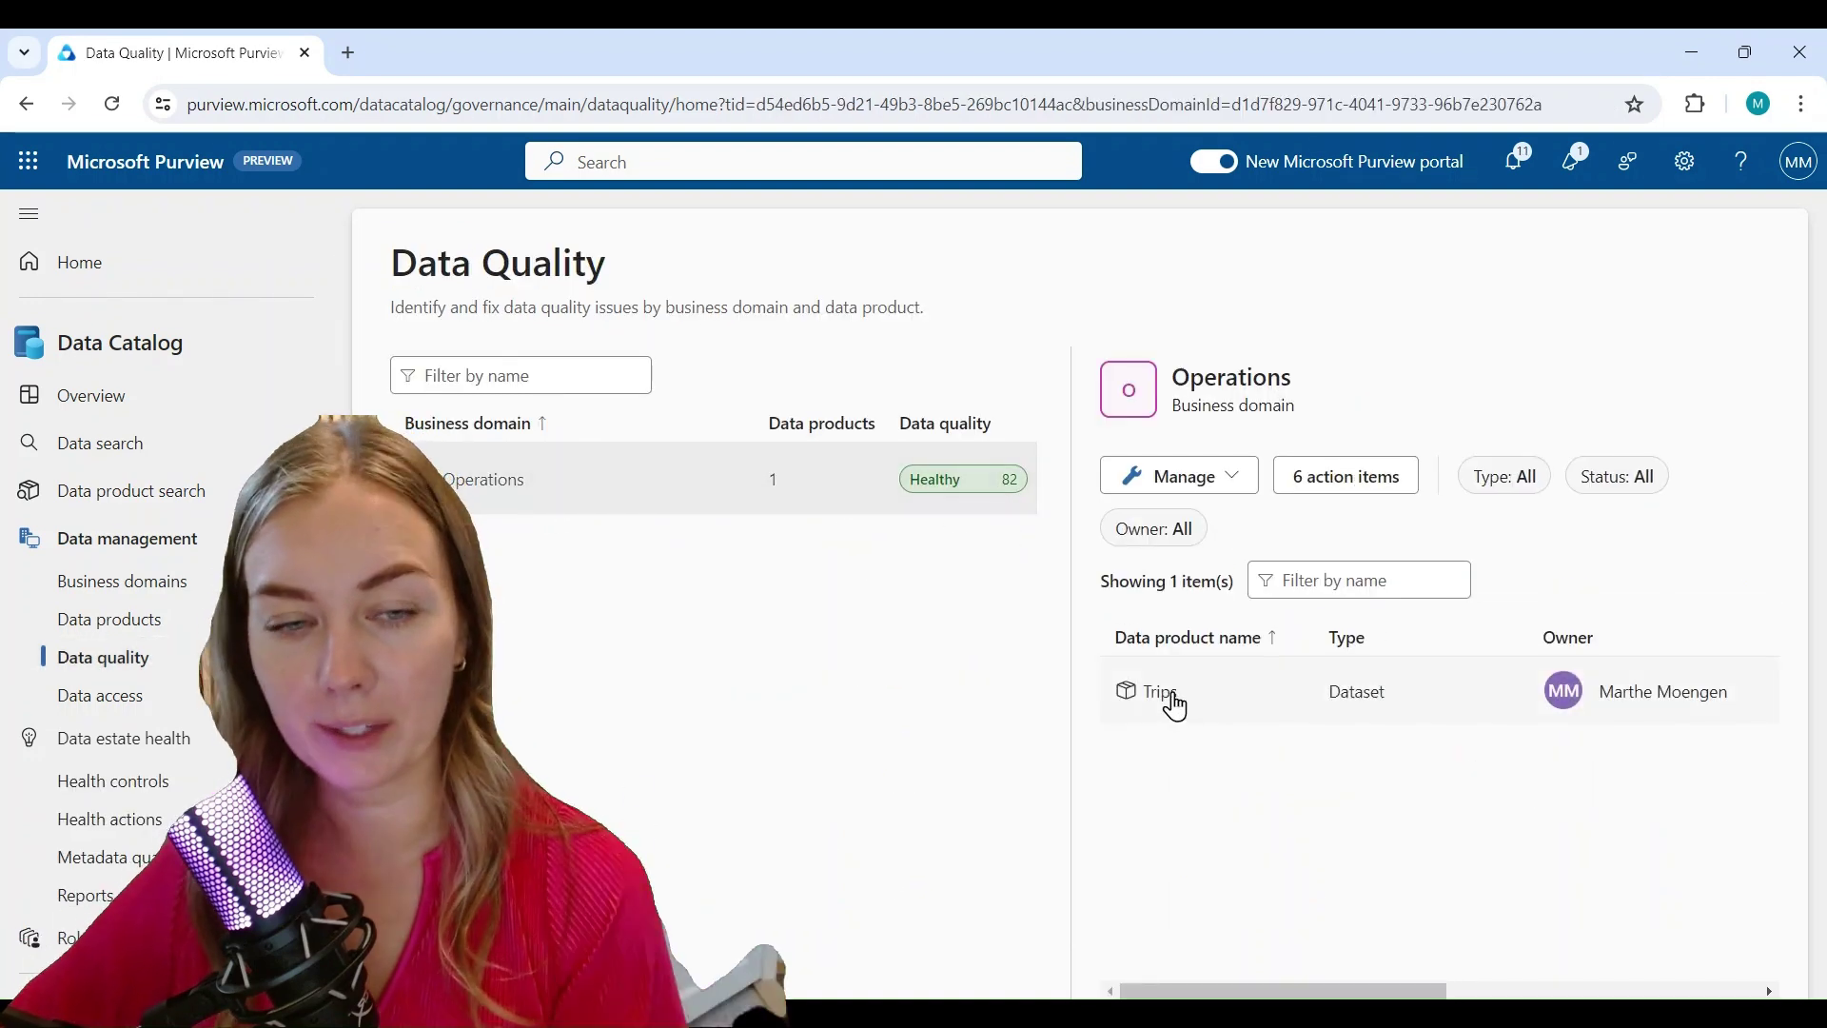
click(1162, 692)
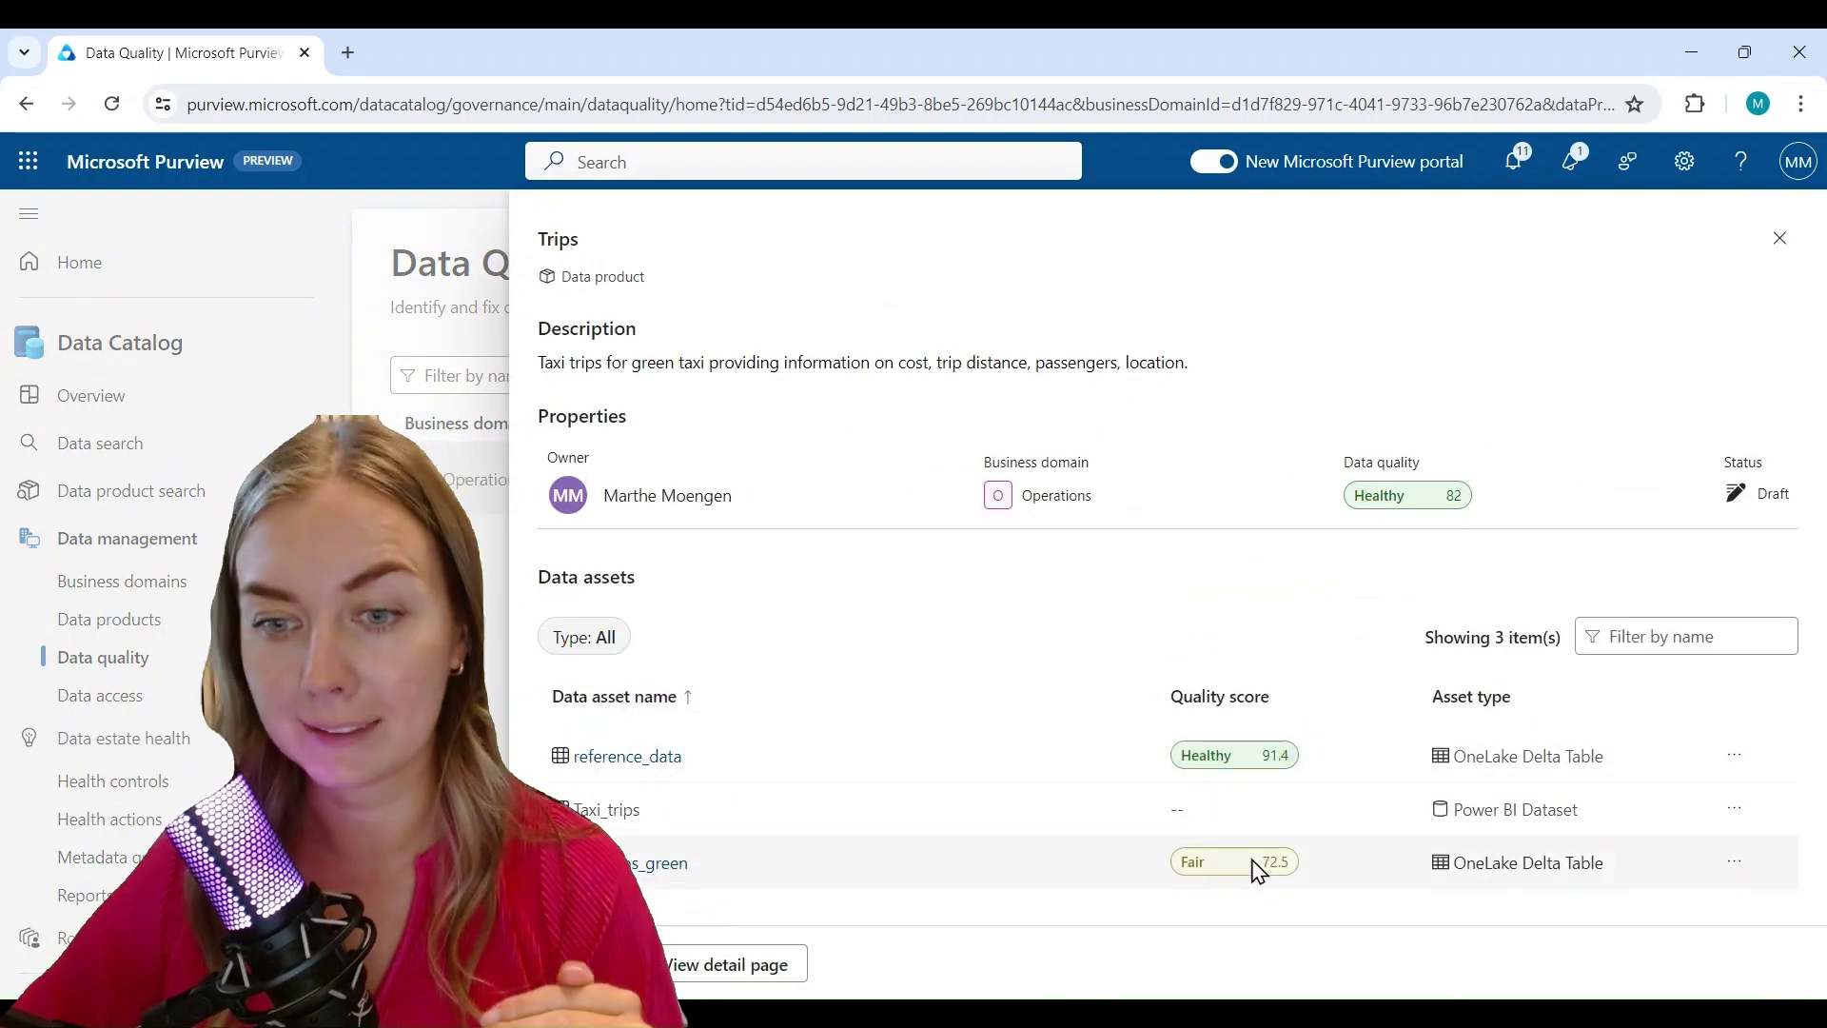
Step: Review reference_data's three rules and their quality scores of 100, 100 and 74.31
click(647, 759)
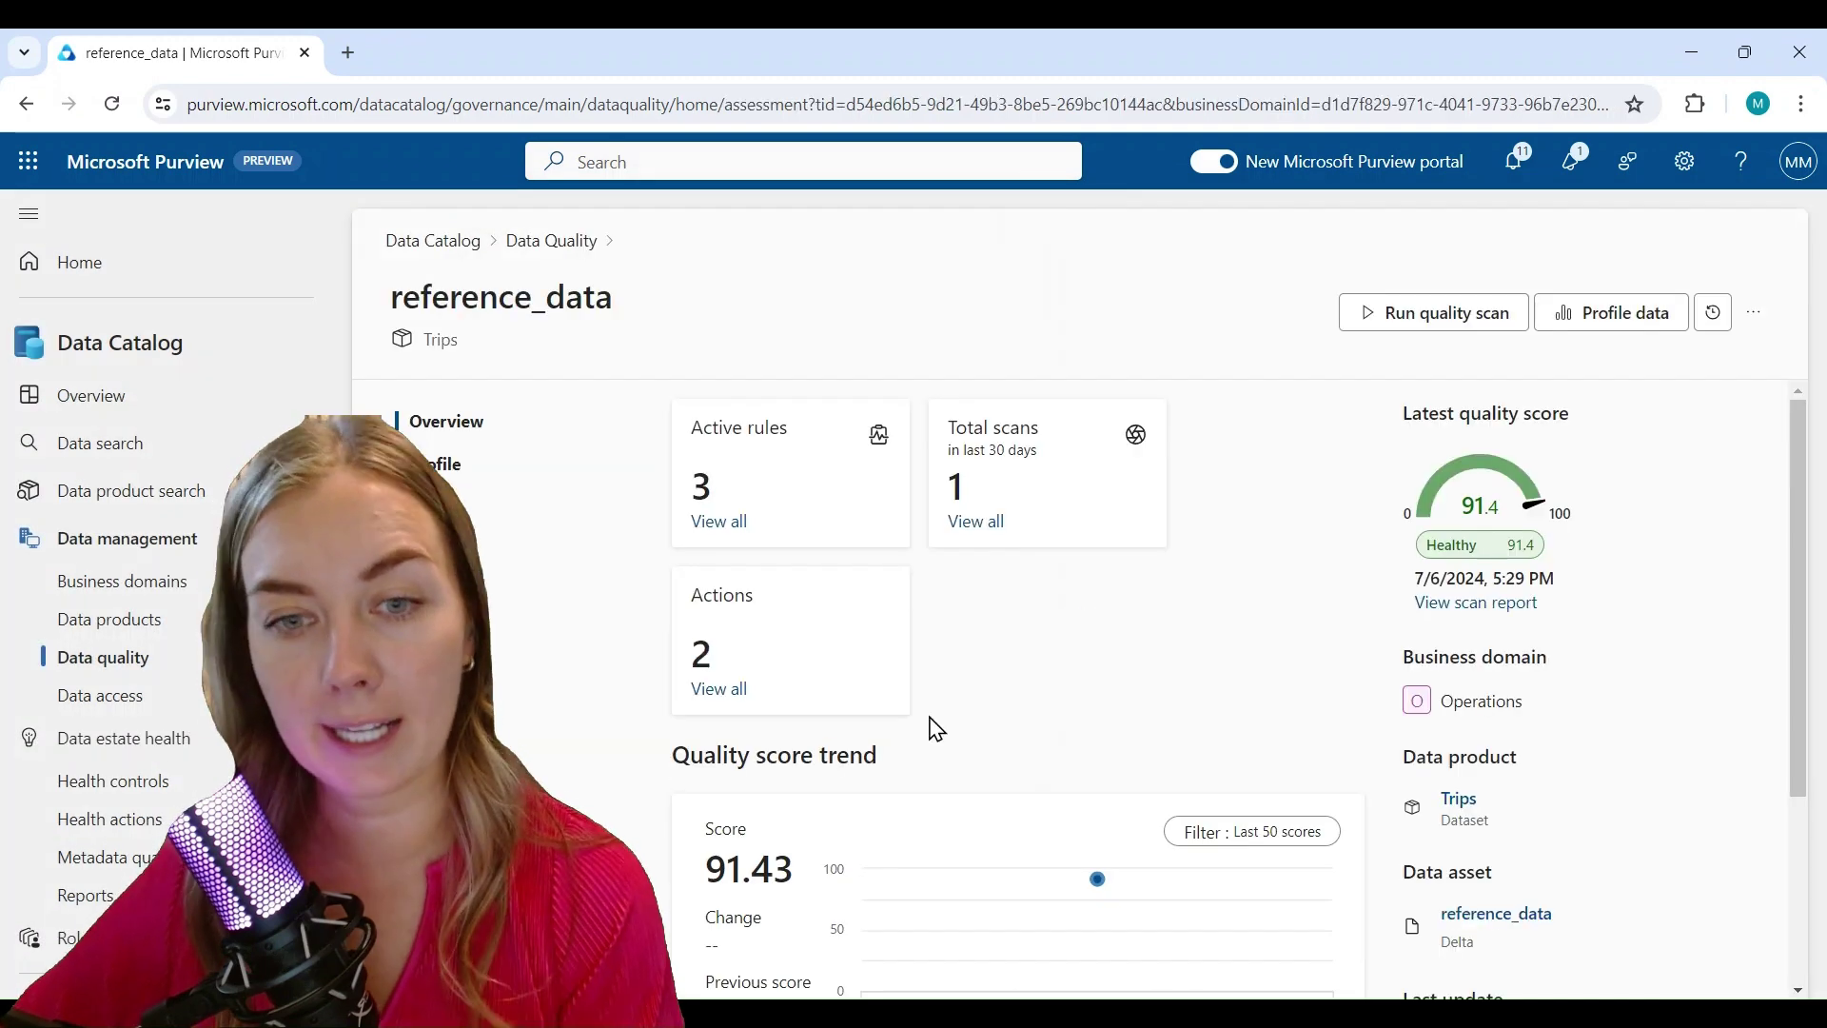
scroll(995, 713, down, 3)
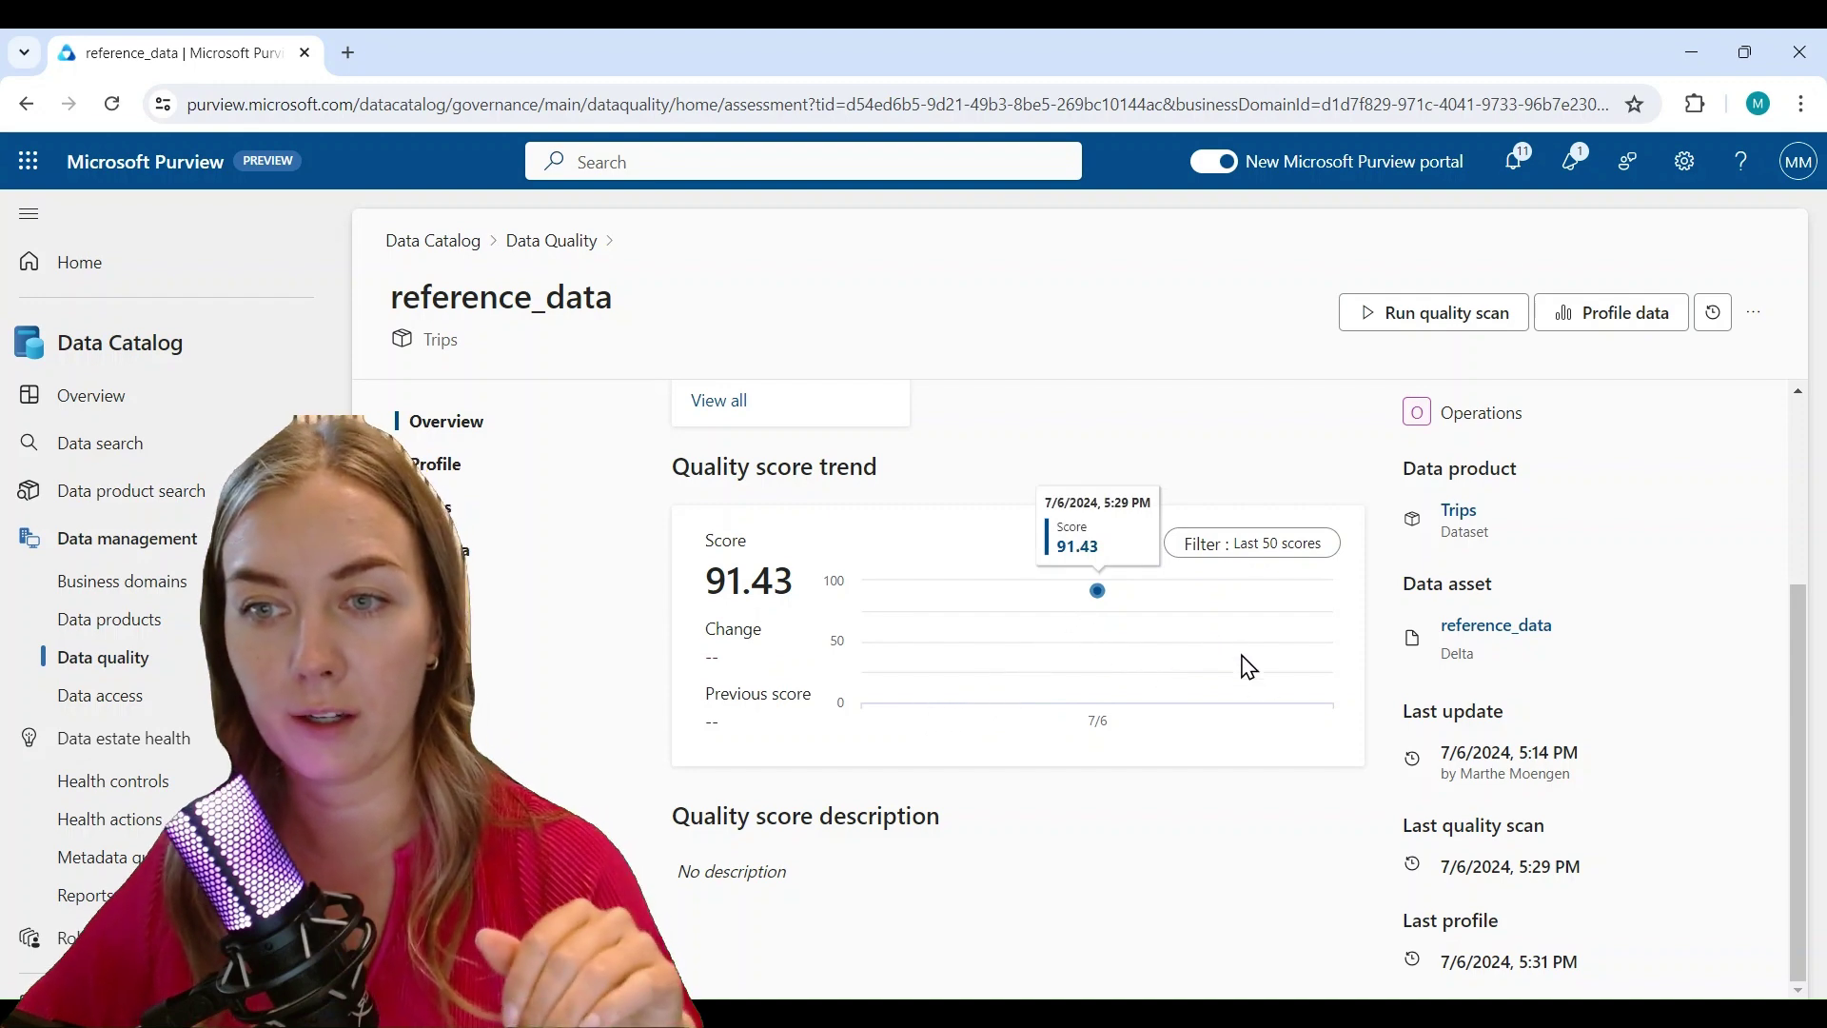
click(500, 524)
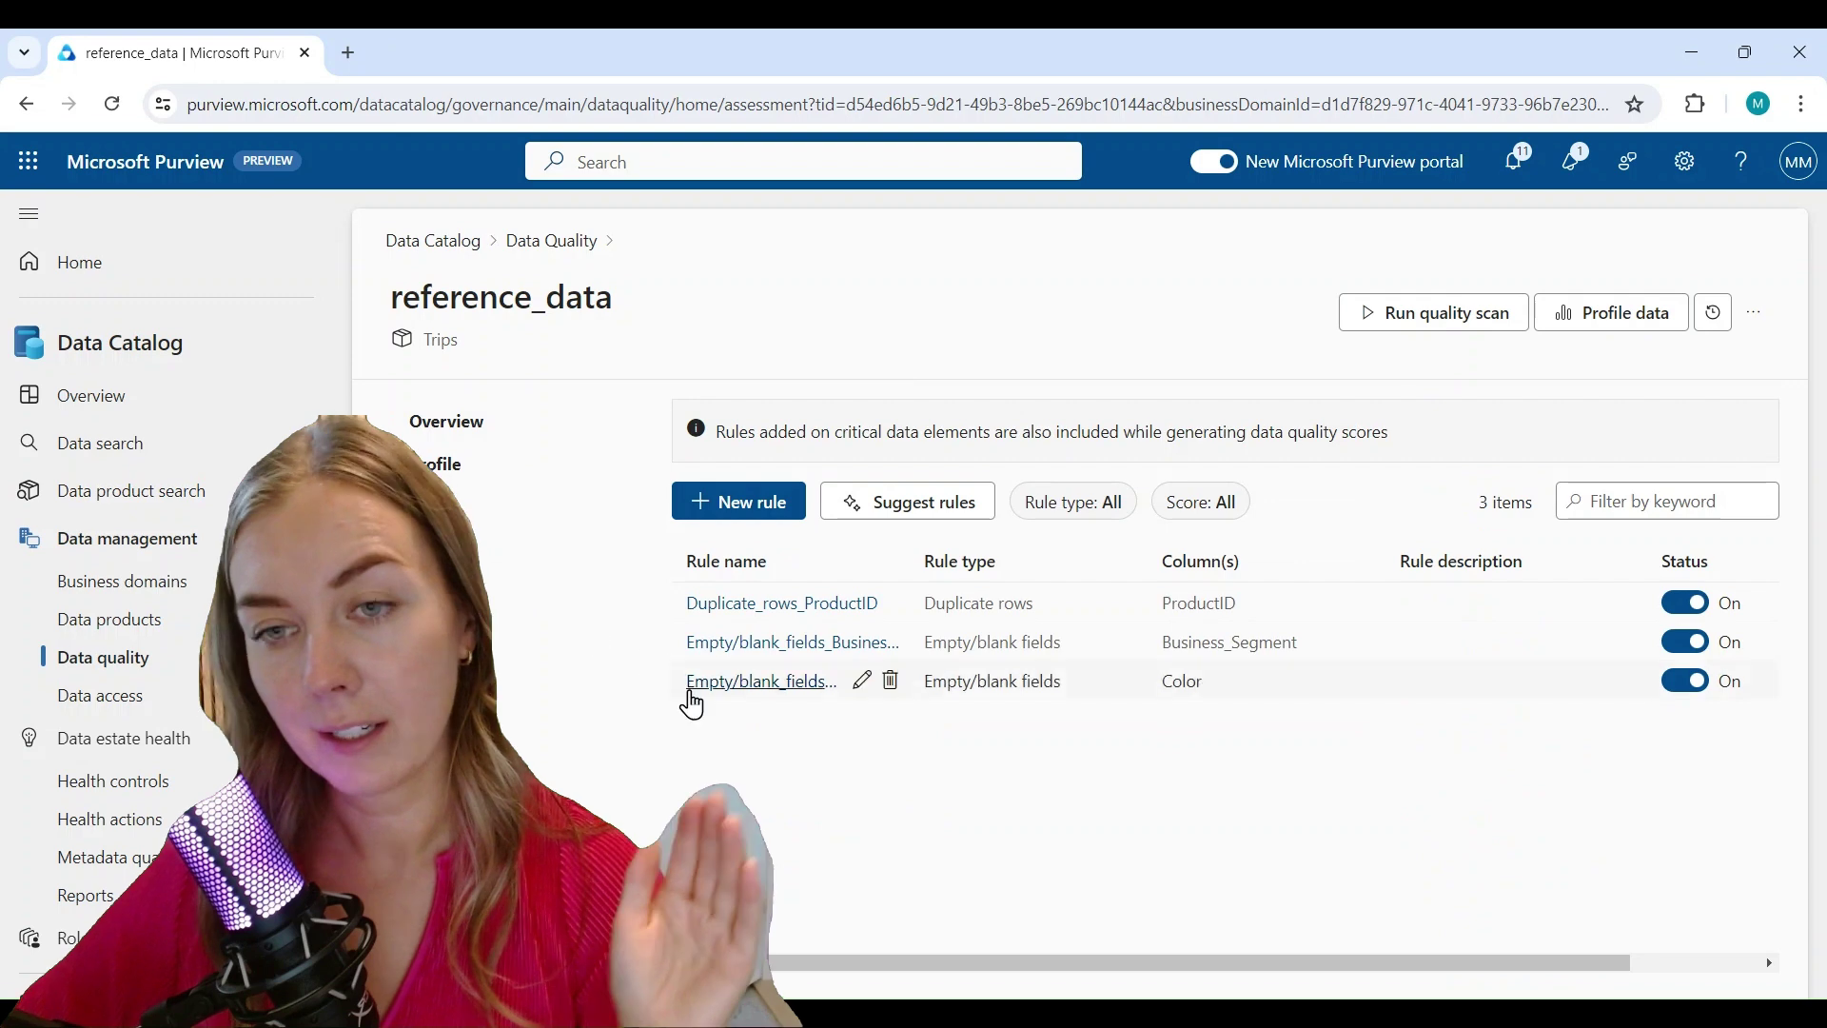
drag(799, 969, 1032, 980)
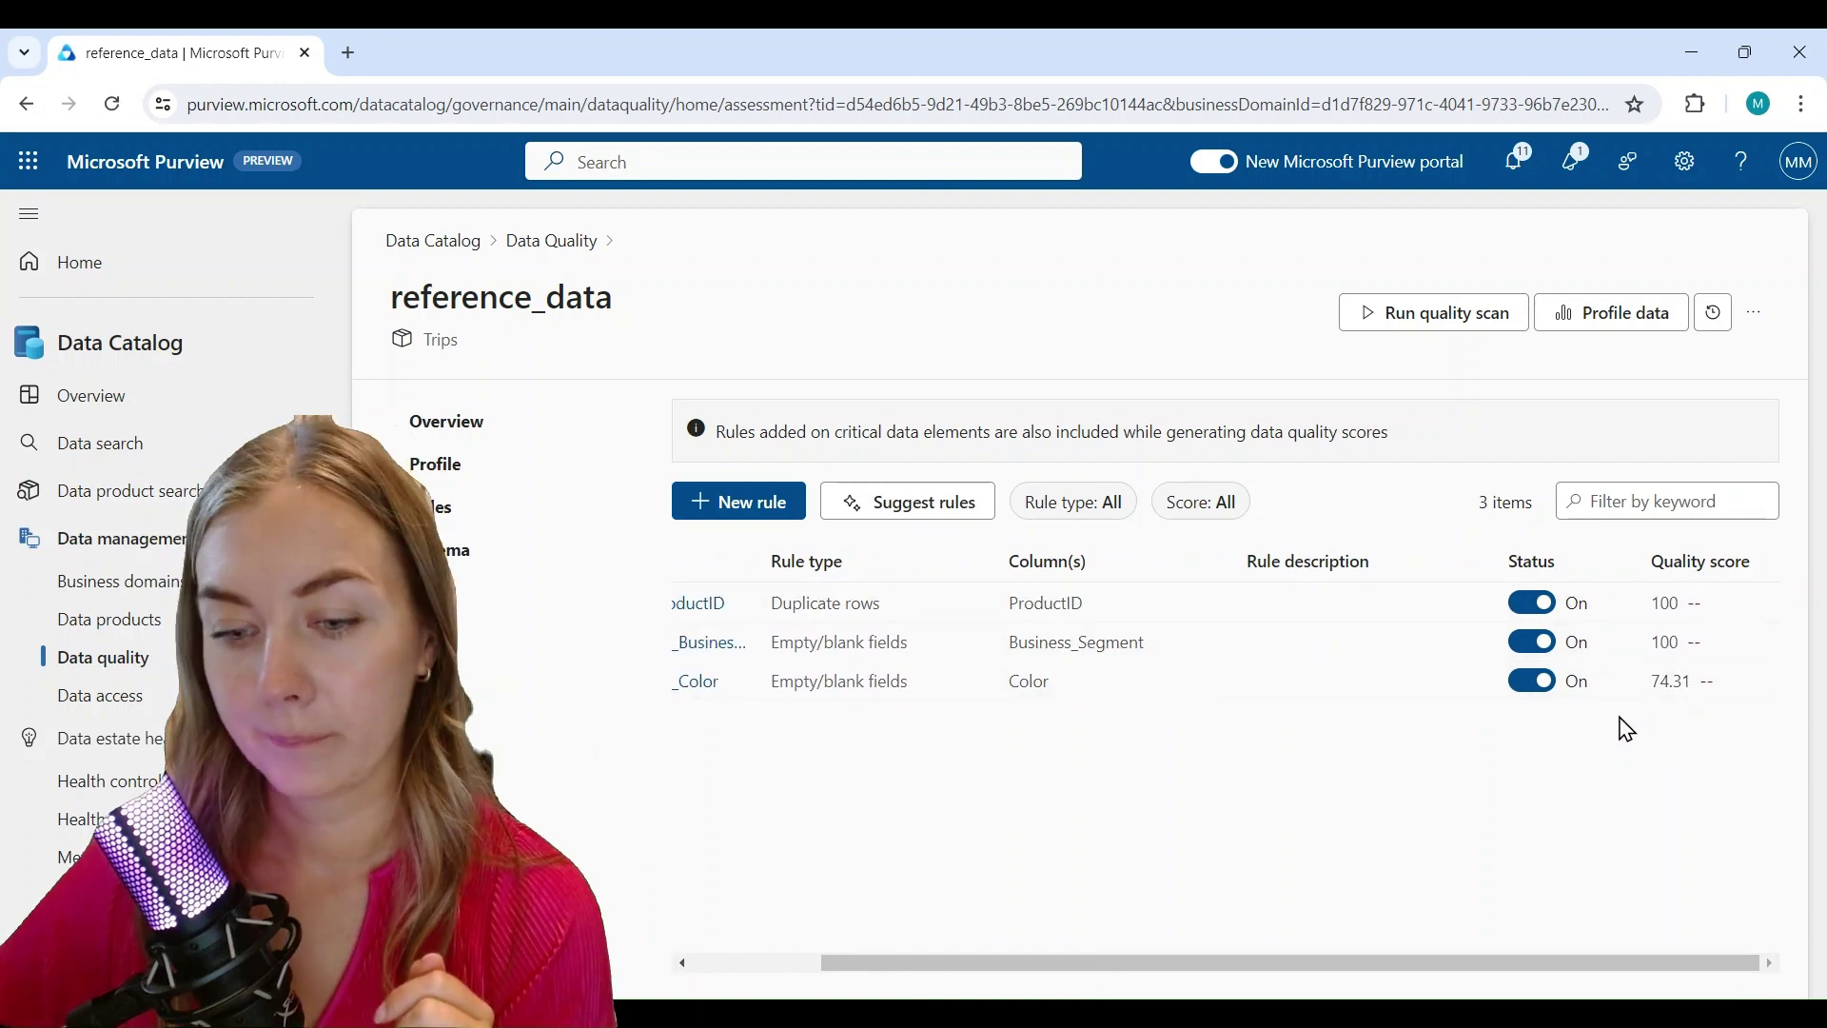
Step: Inspect the Category column's profile statistics for reference_data, then go back to Data Quality home
click(457, 471)
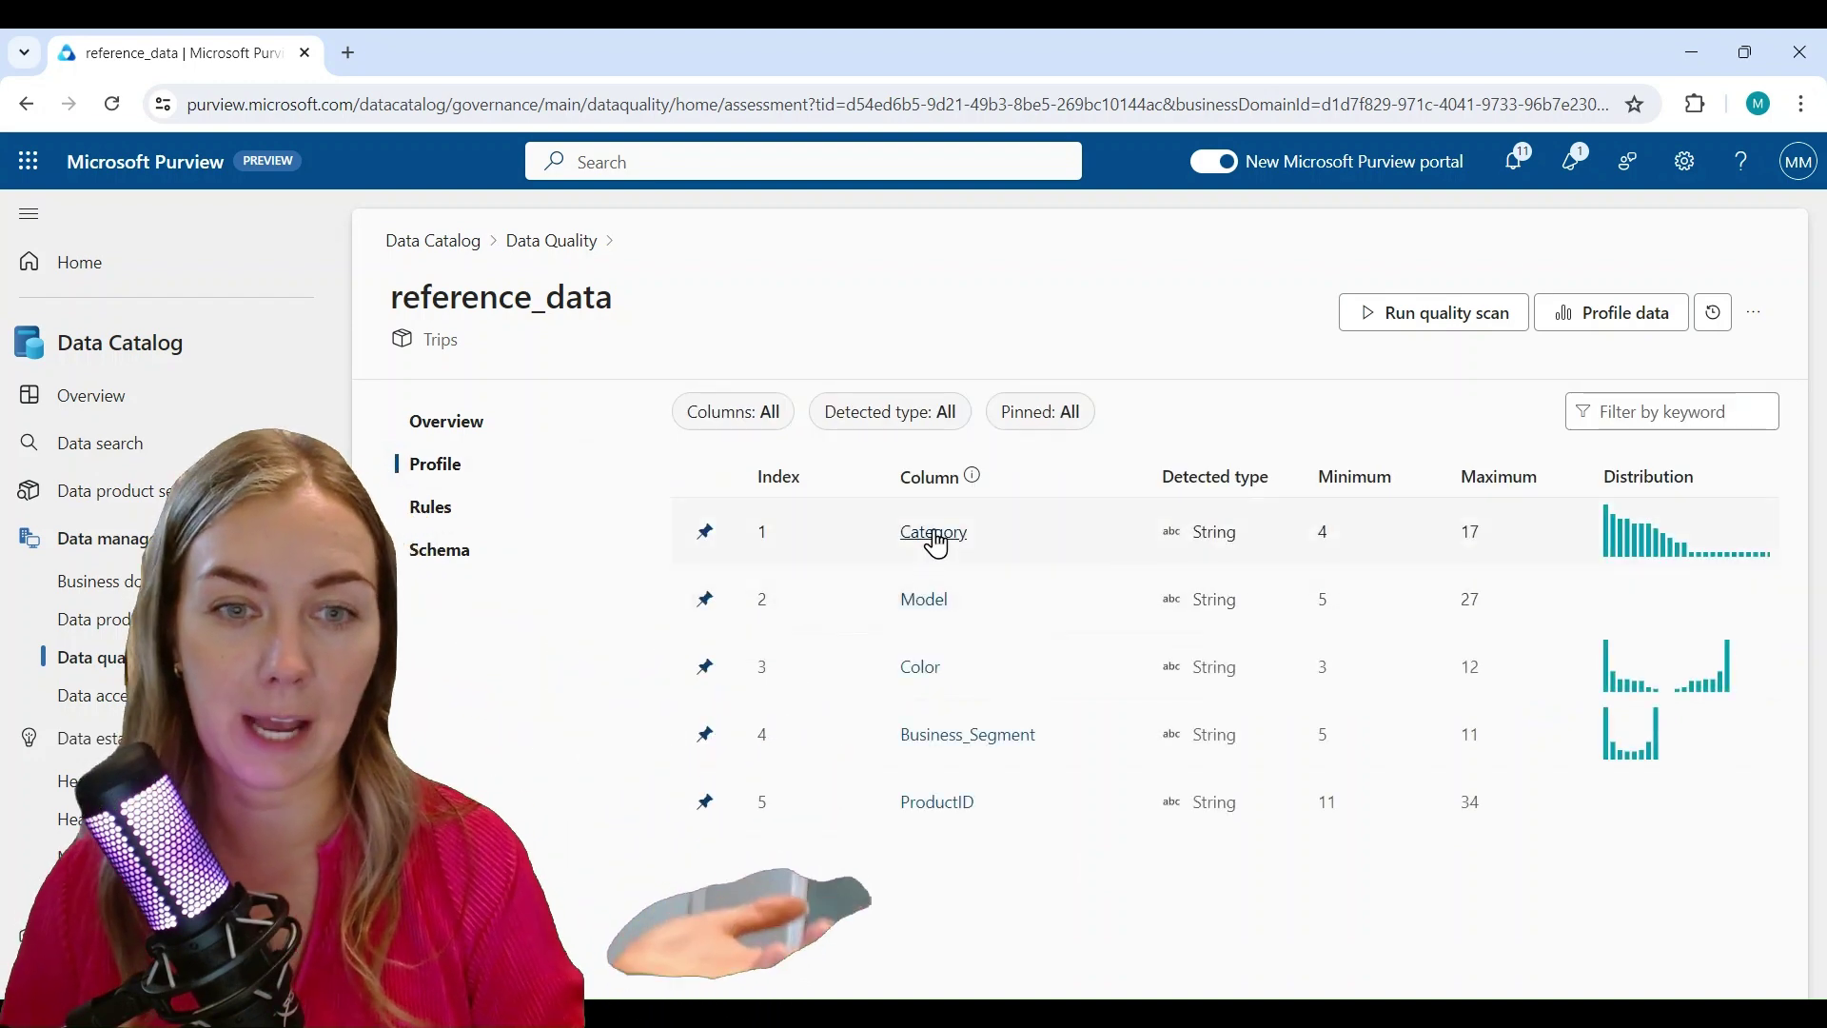
click(936, 537)
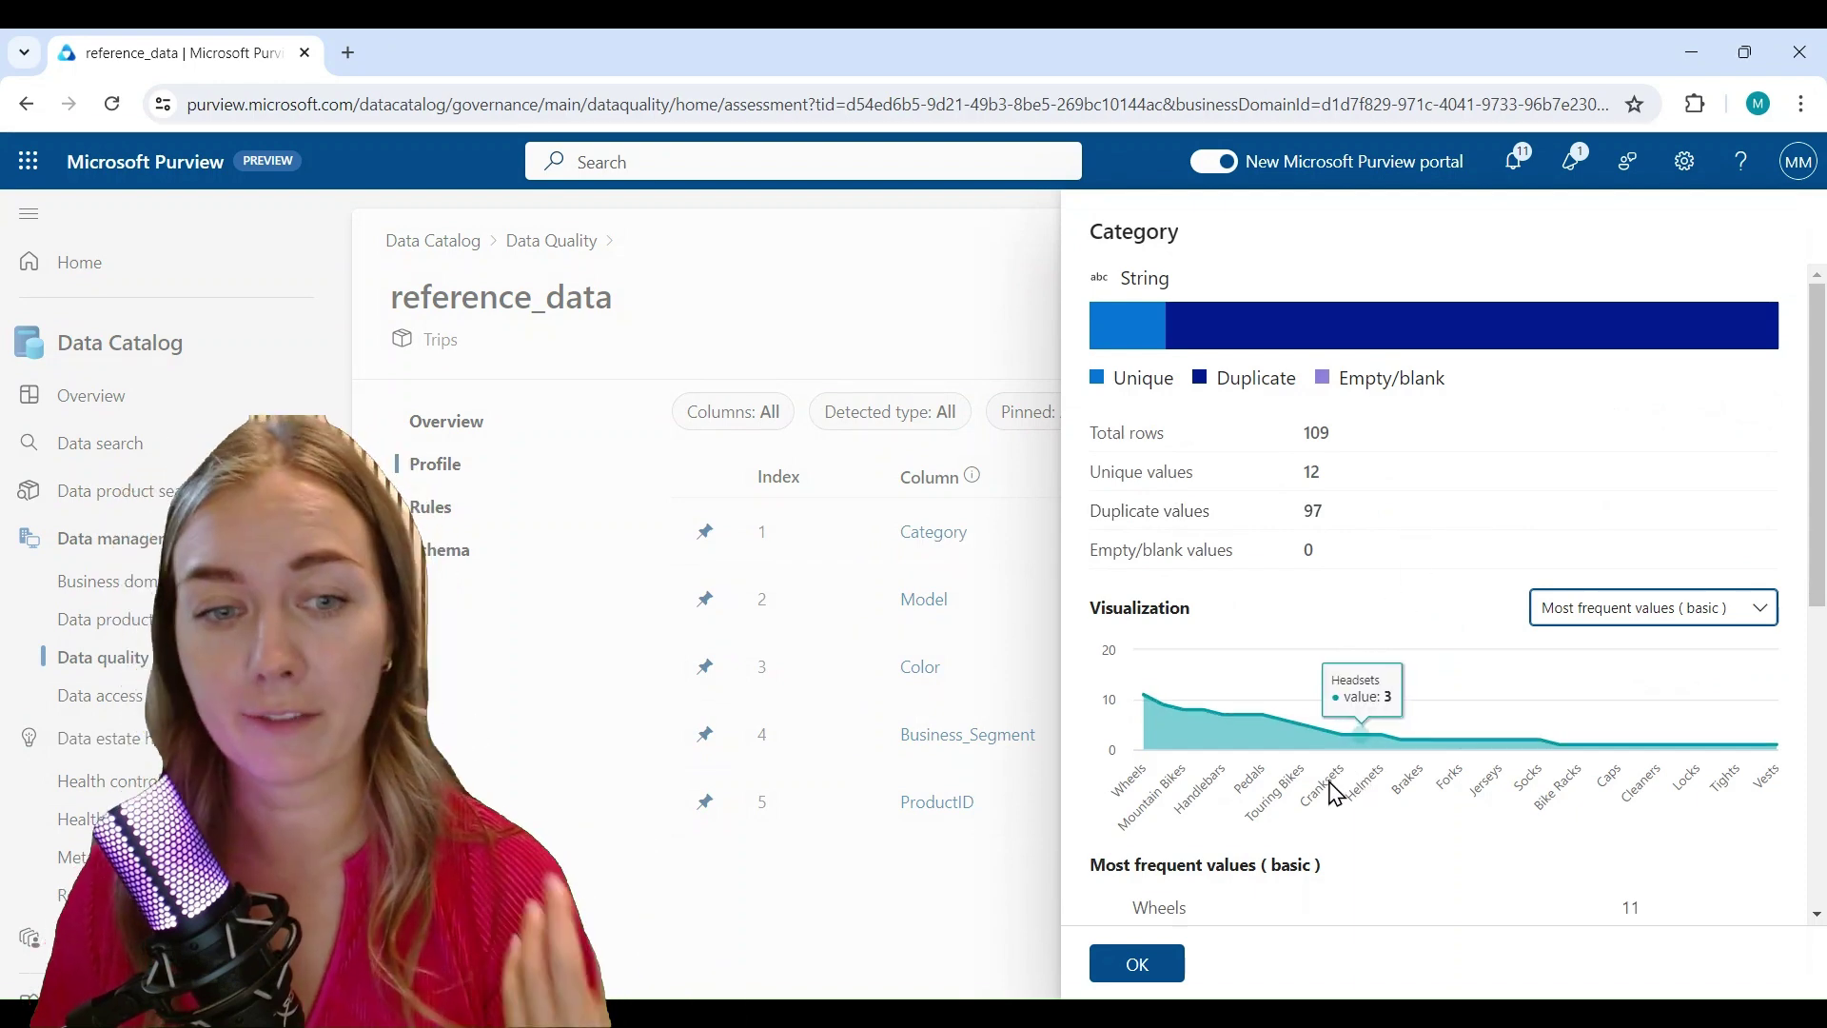
scroll(1328, 799, down, 3)
scroll(1331, 804, down, 4)
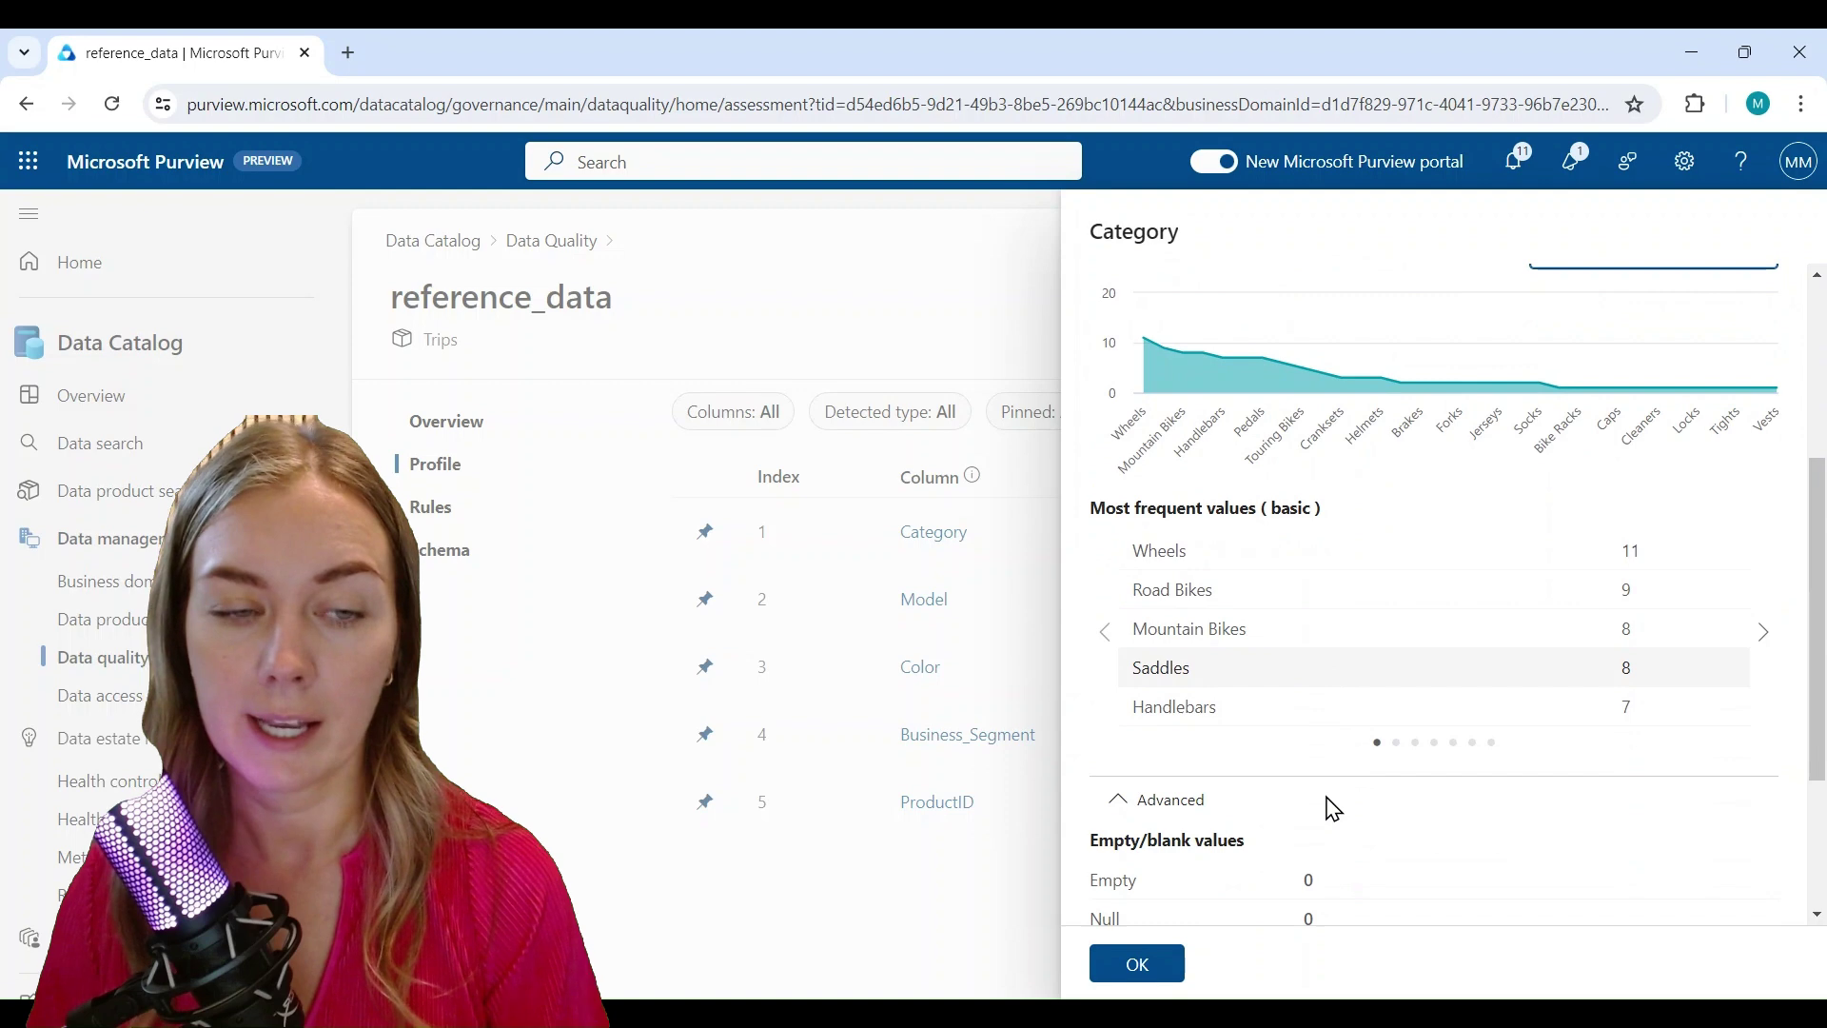
scroll(1332, 809, down, 1)
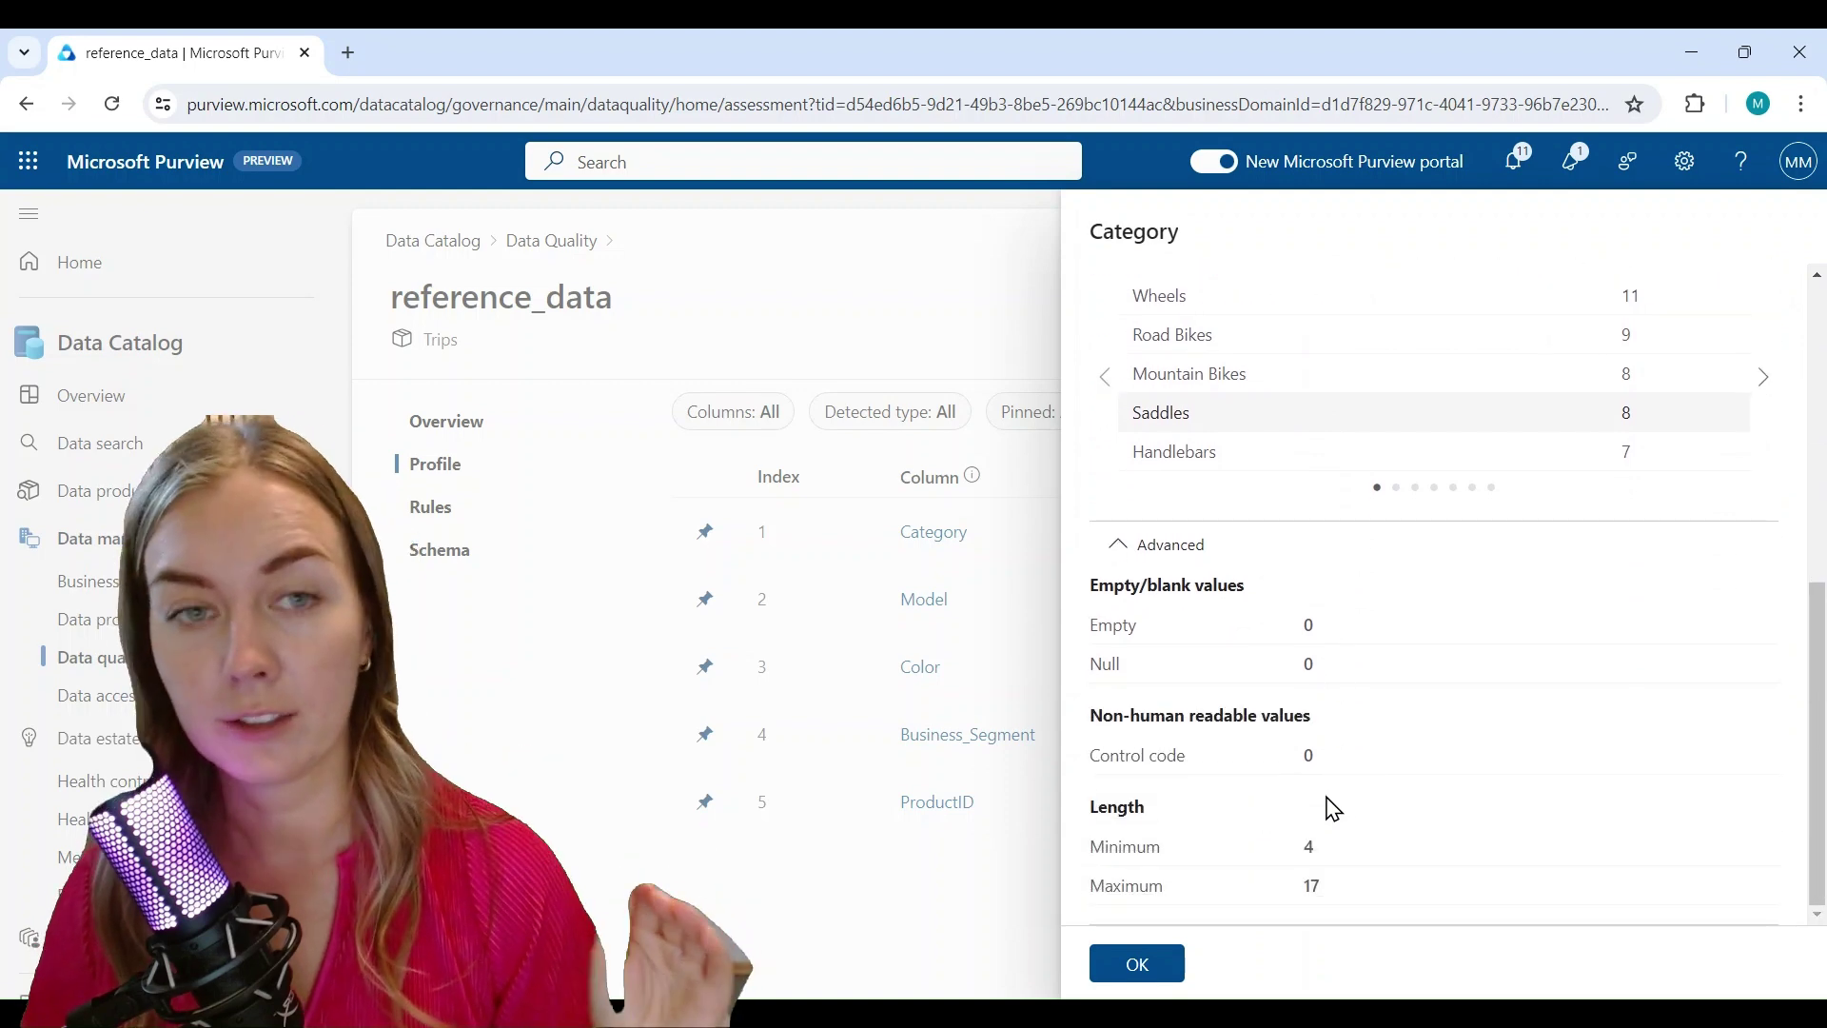
scroll(1339, 890, up, 5)
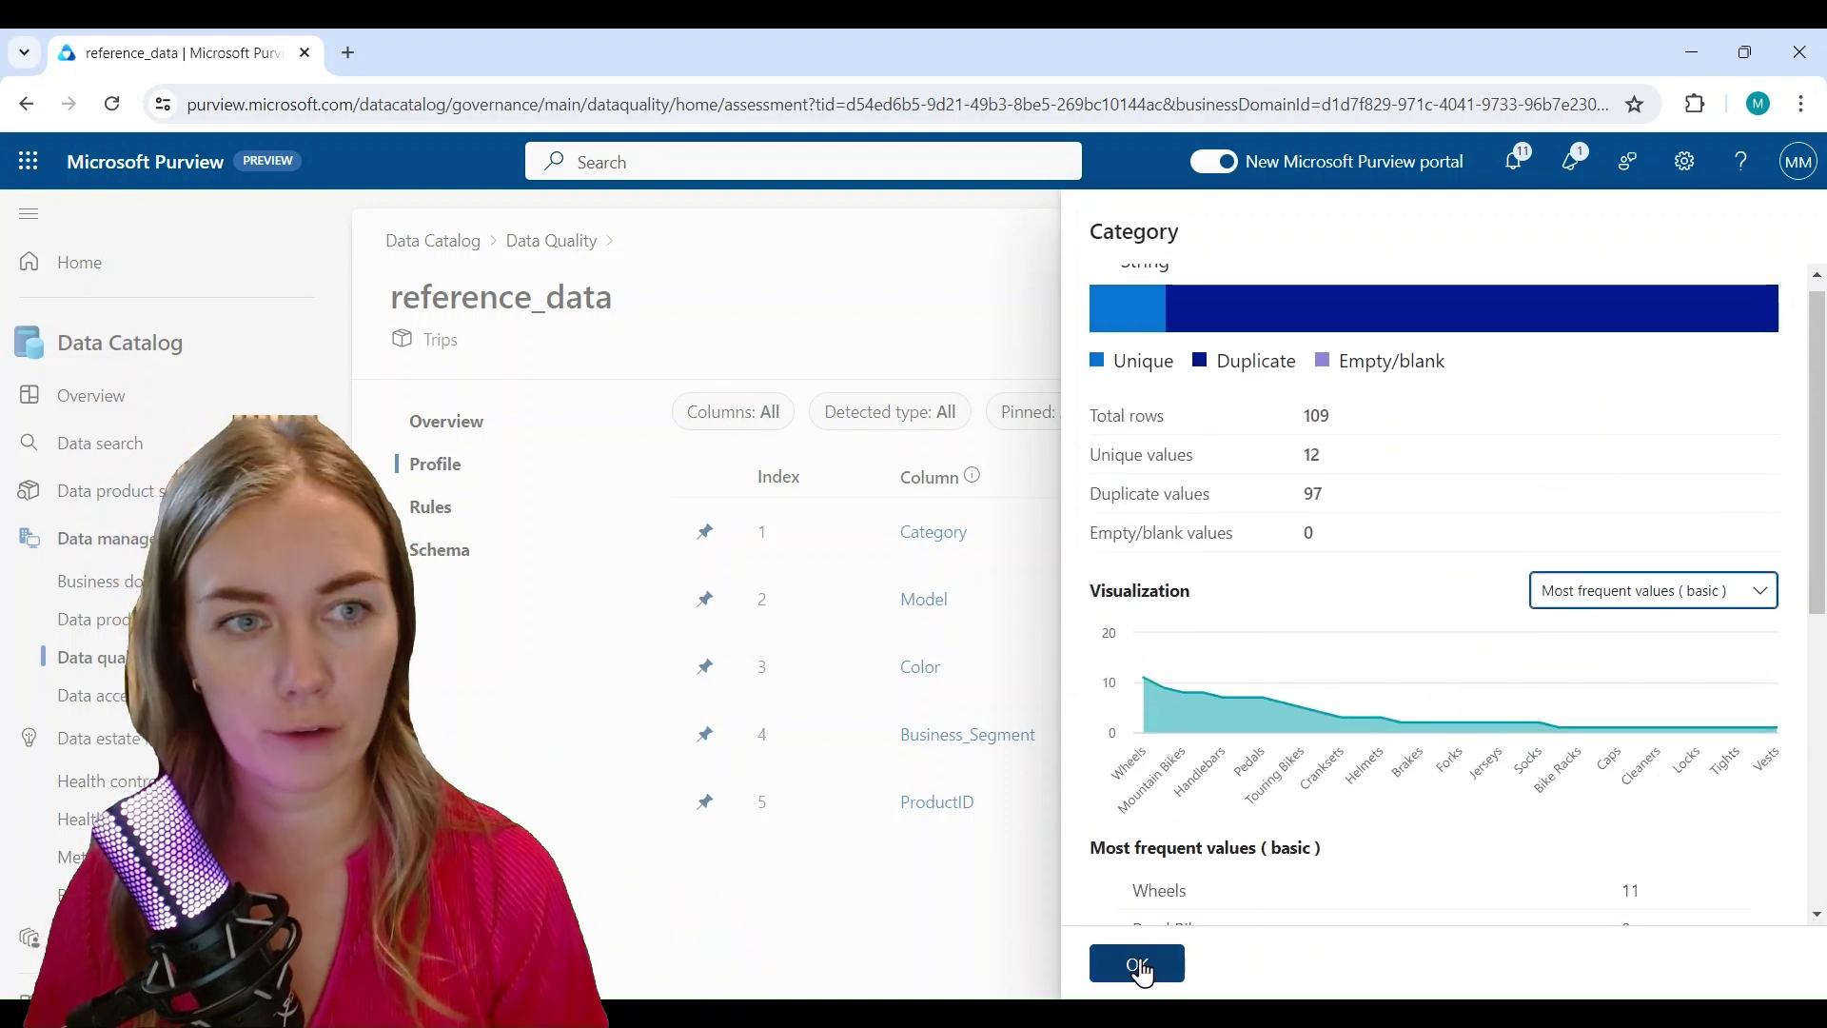
click(1139, 966)
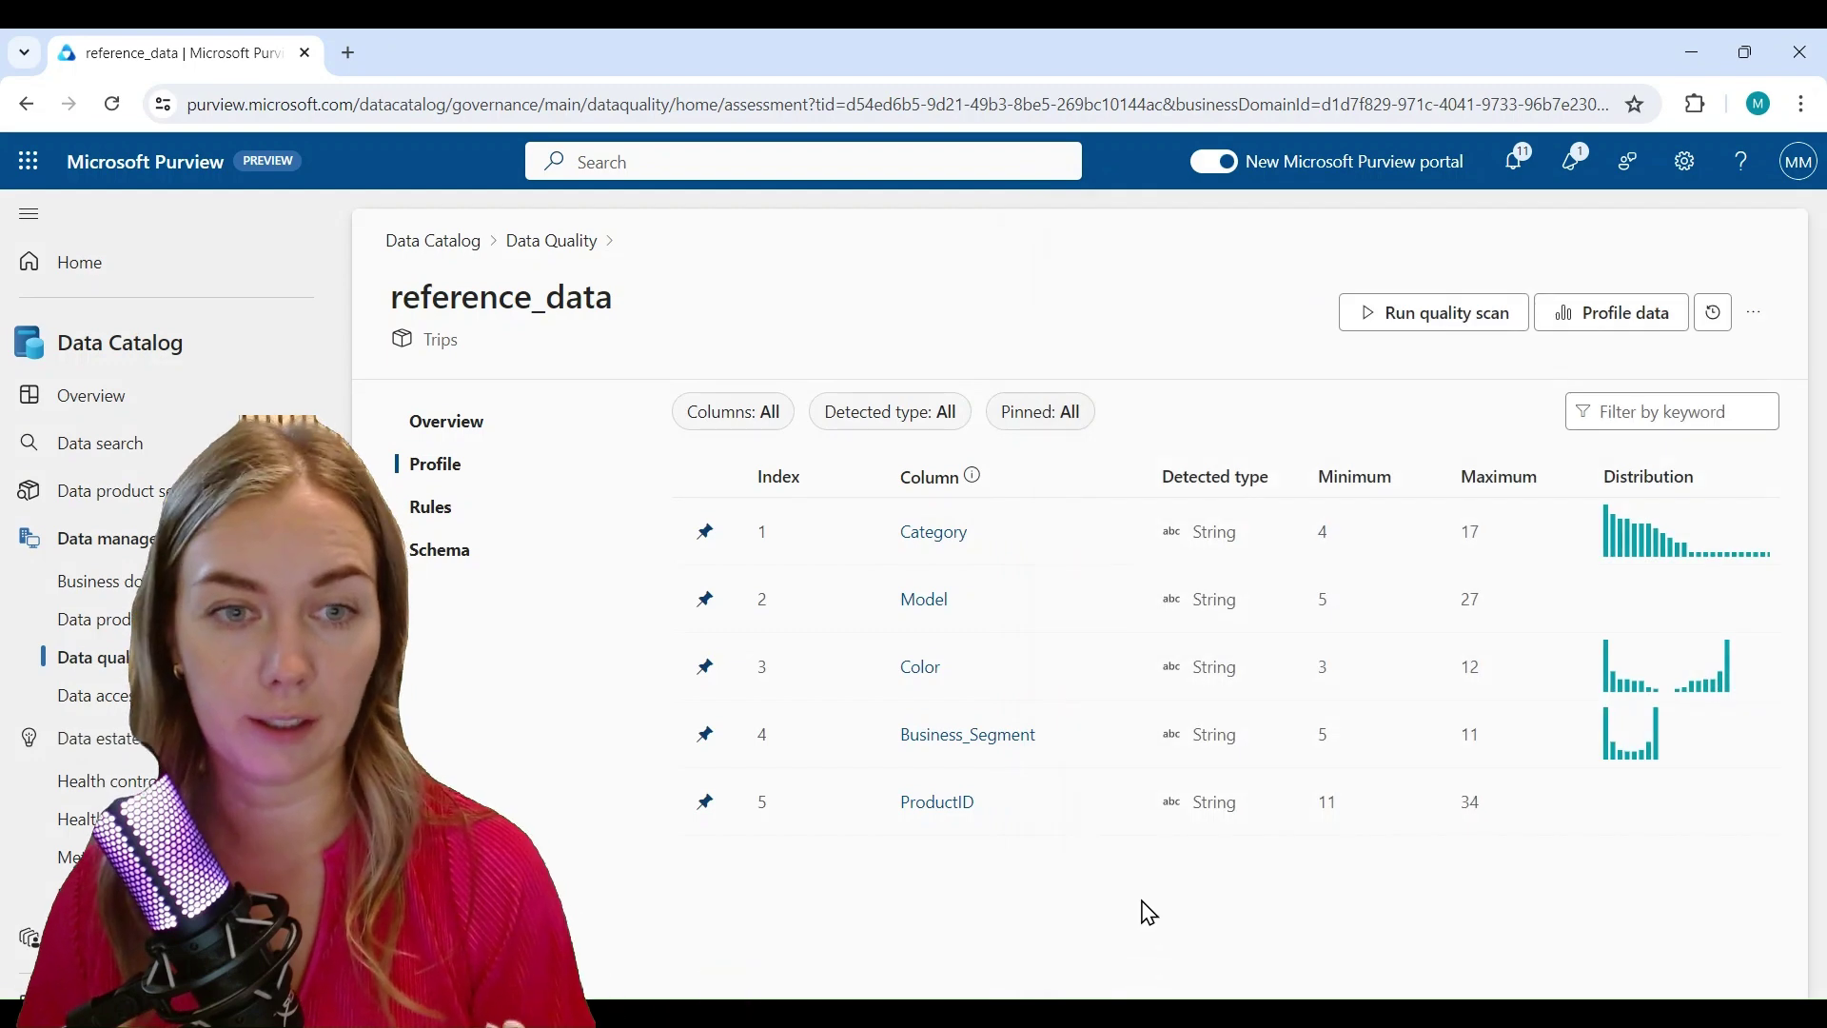
key(alt+Left)
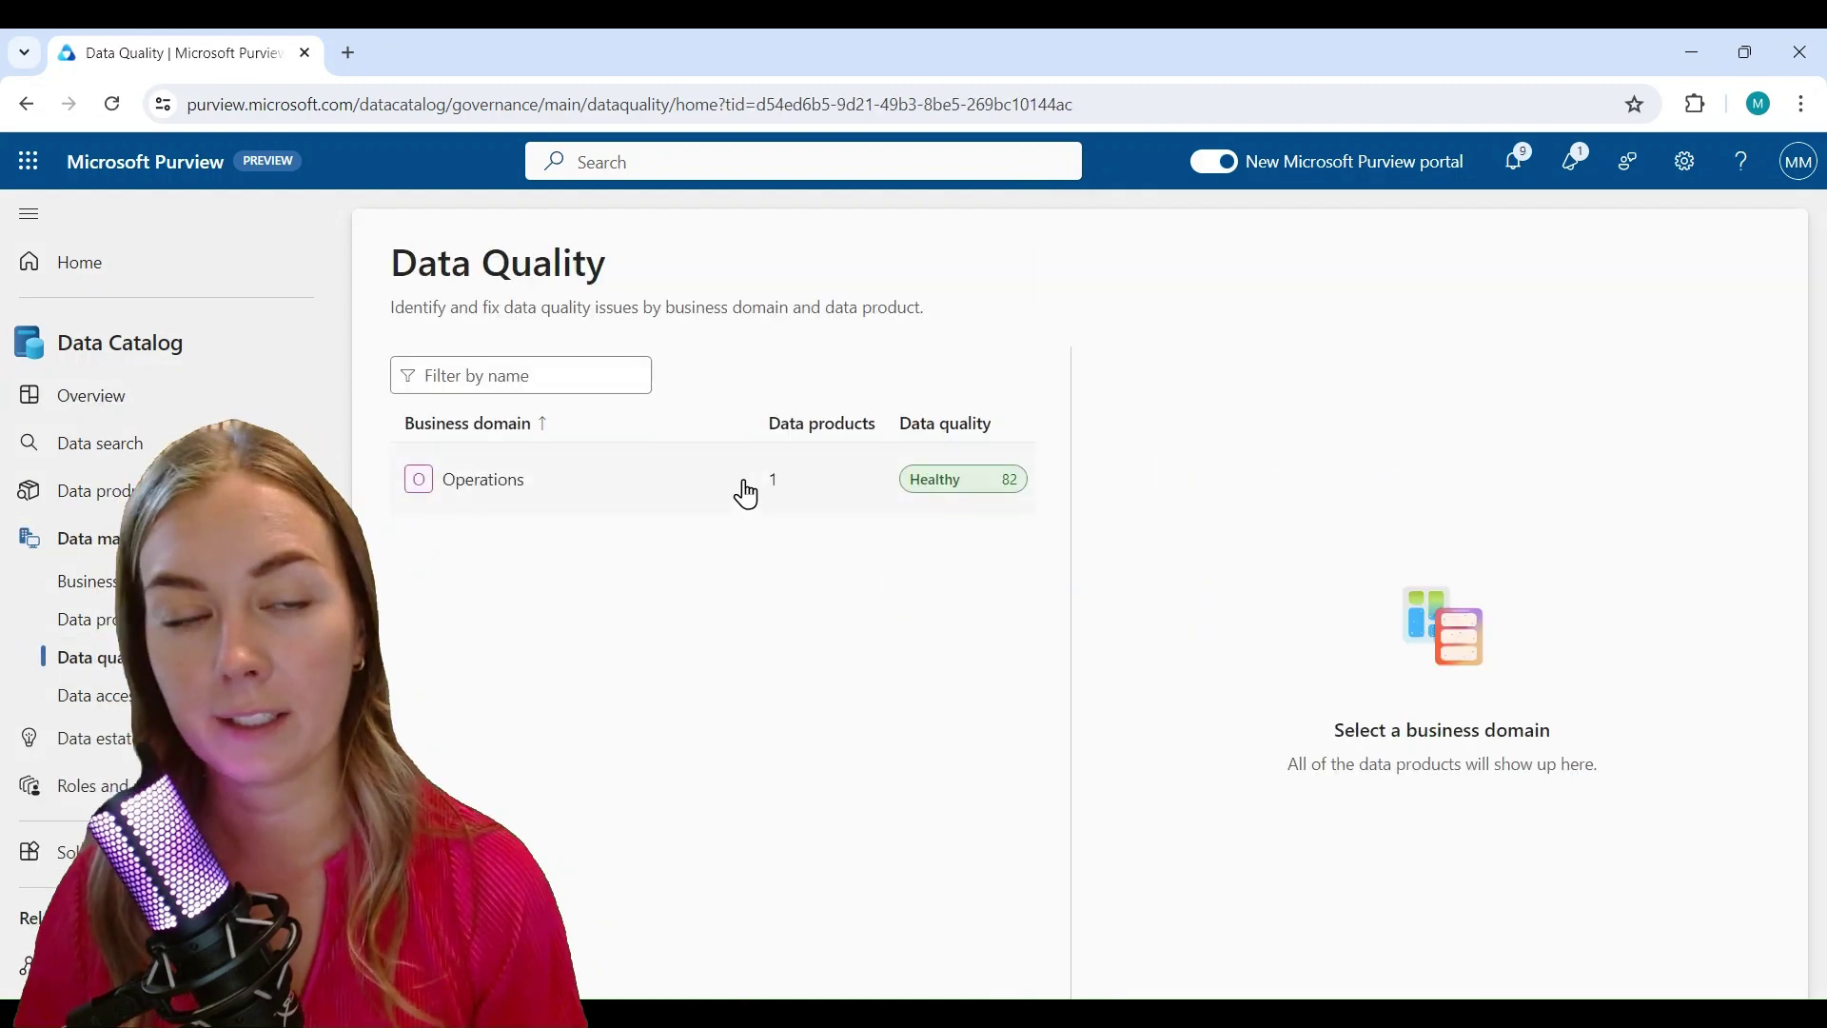
Step: Open the Color rule-score finding from the Operations domain's data quality actions
click(747, 490)
click(1378, 479)
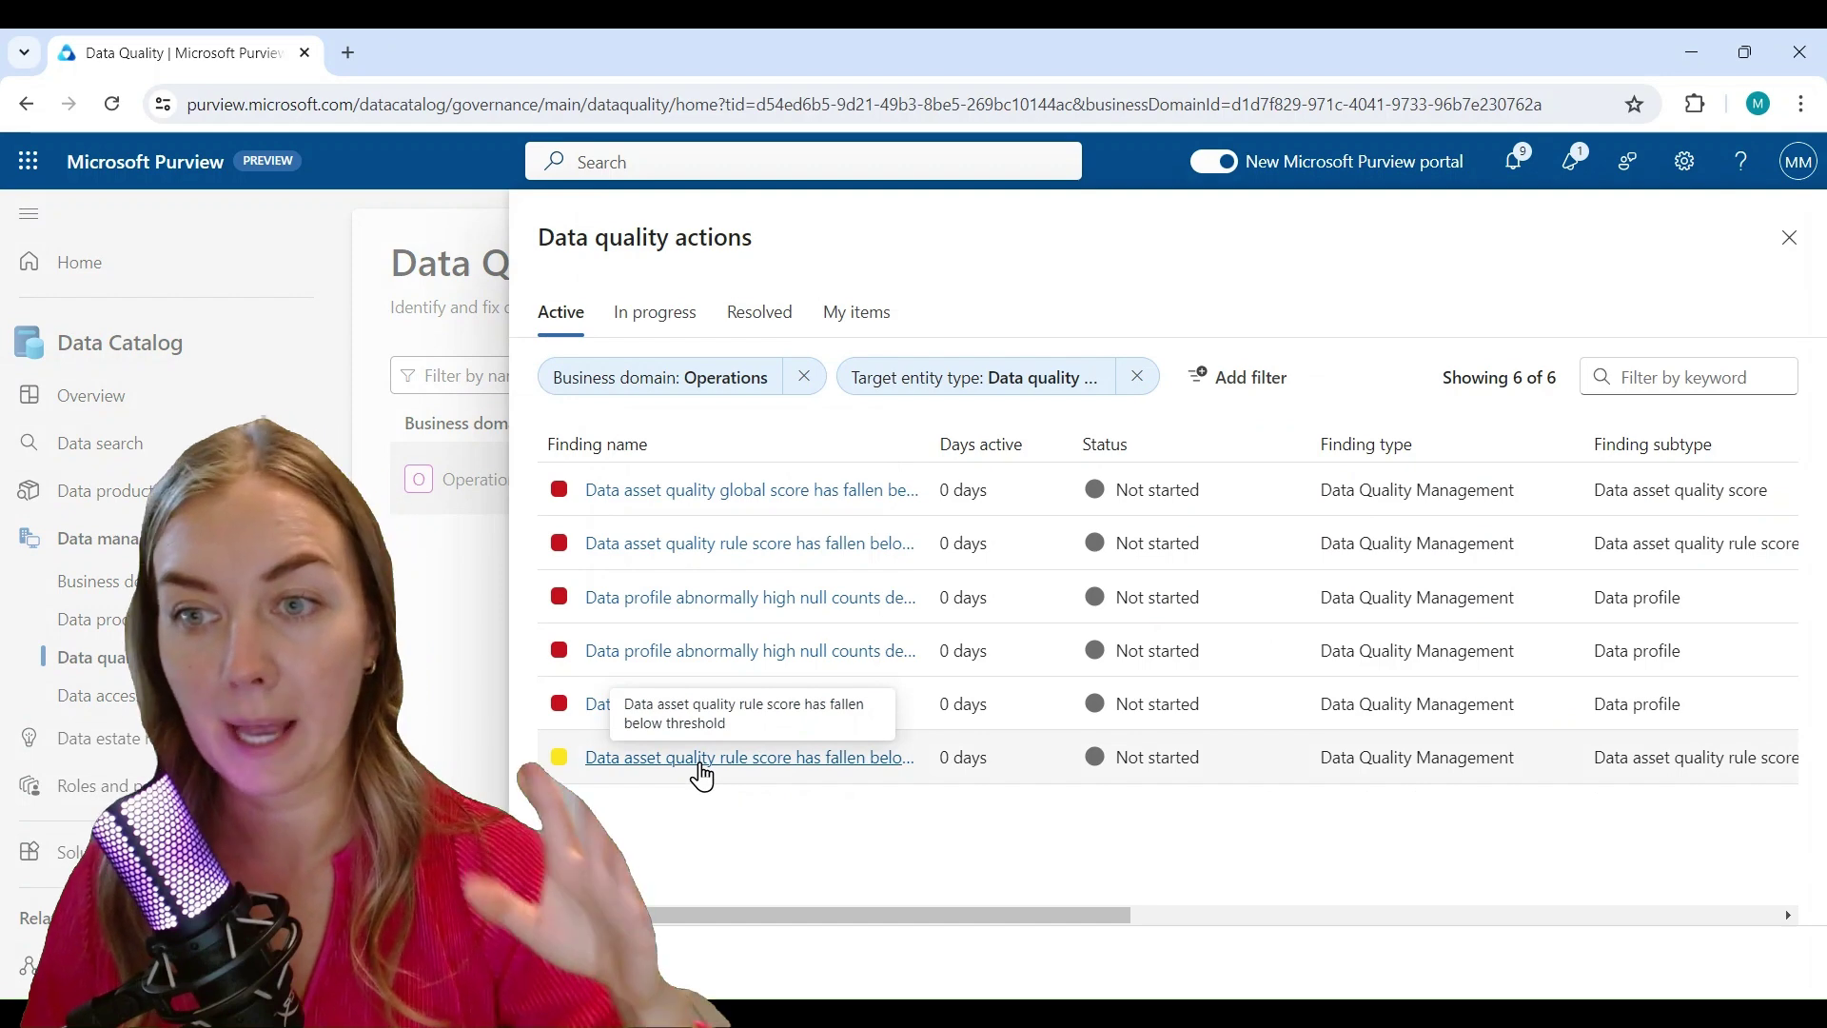
click(701, 761)
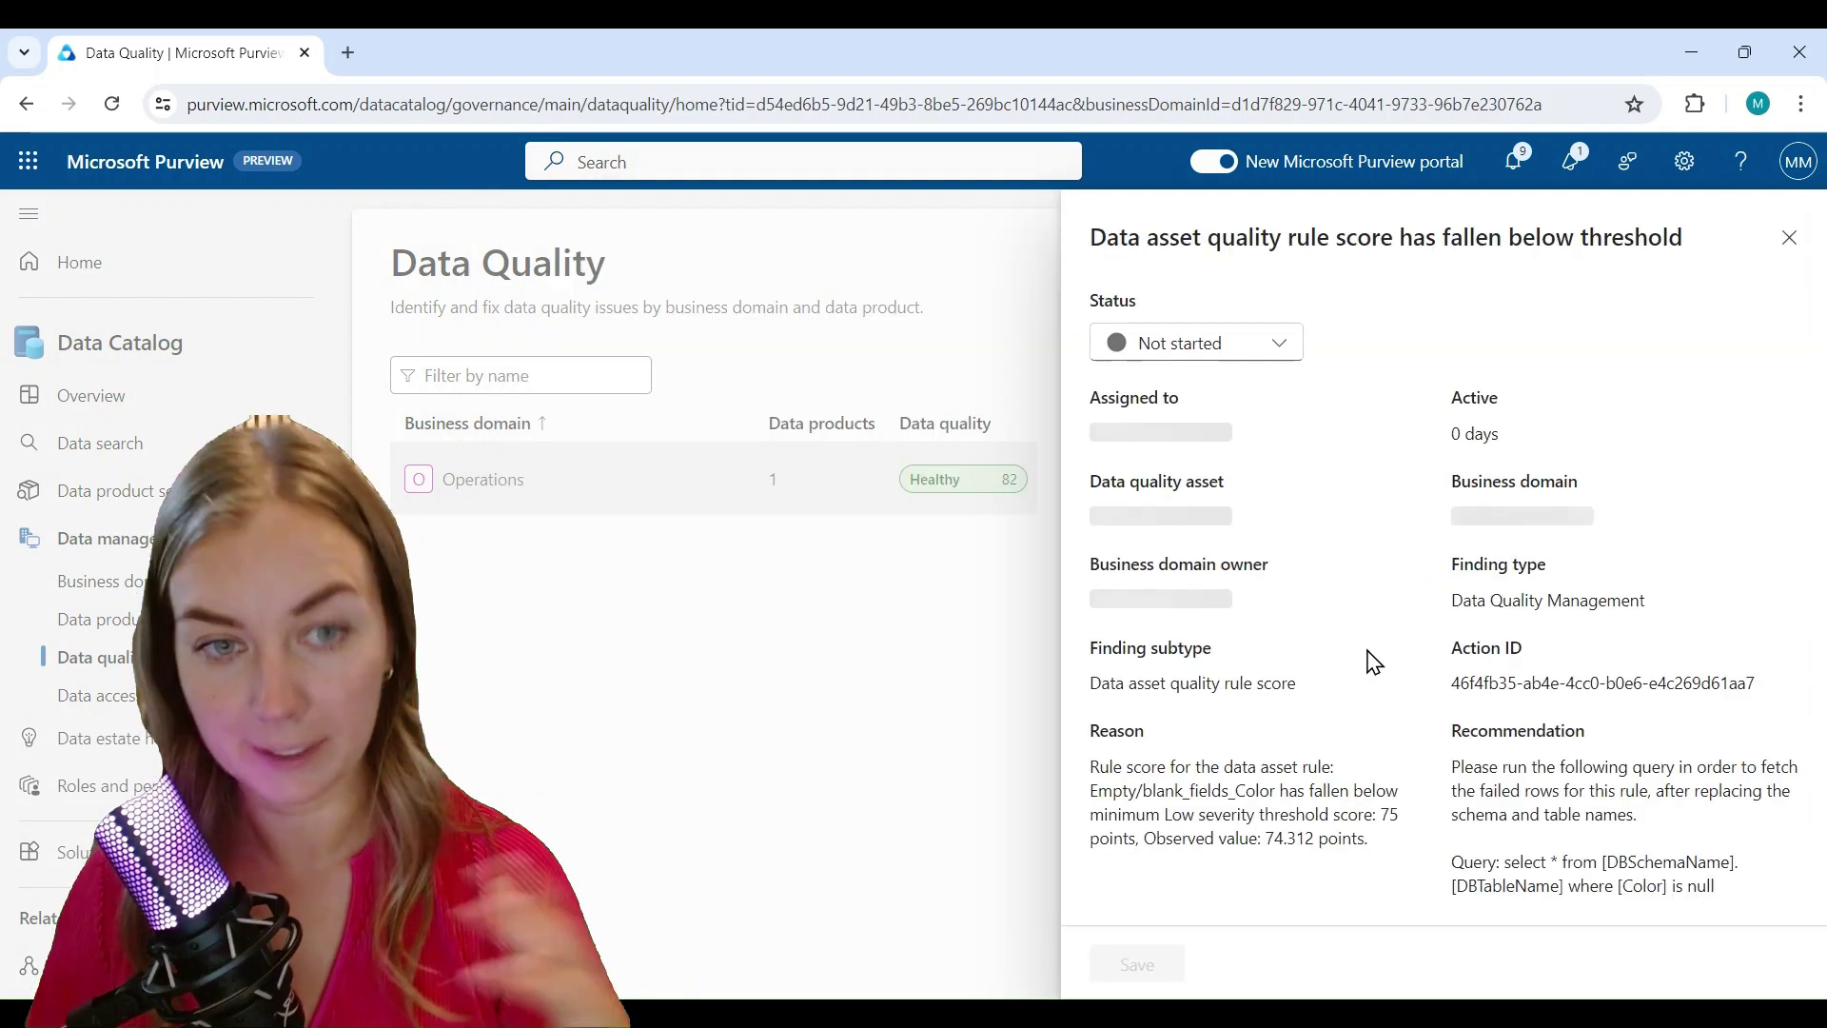
Step: Assign the finding to the business domain owner, set its status to In progress, and save
click(1398, 429)
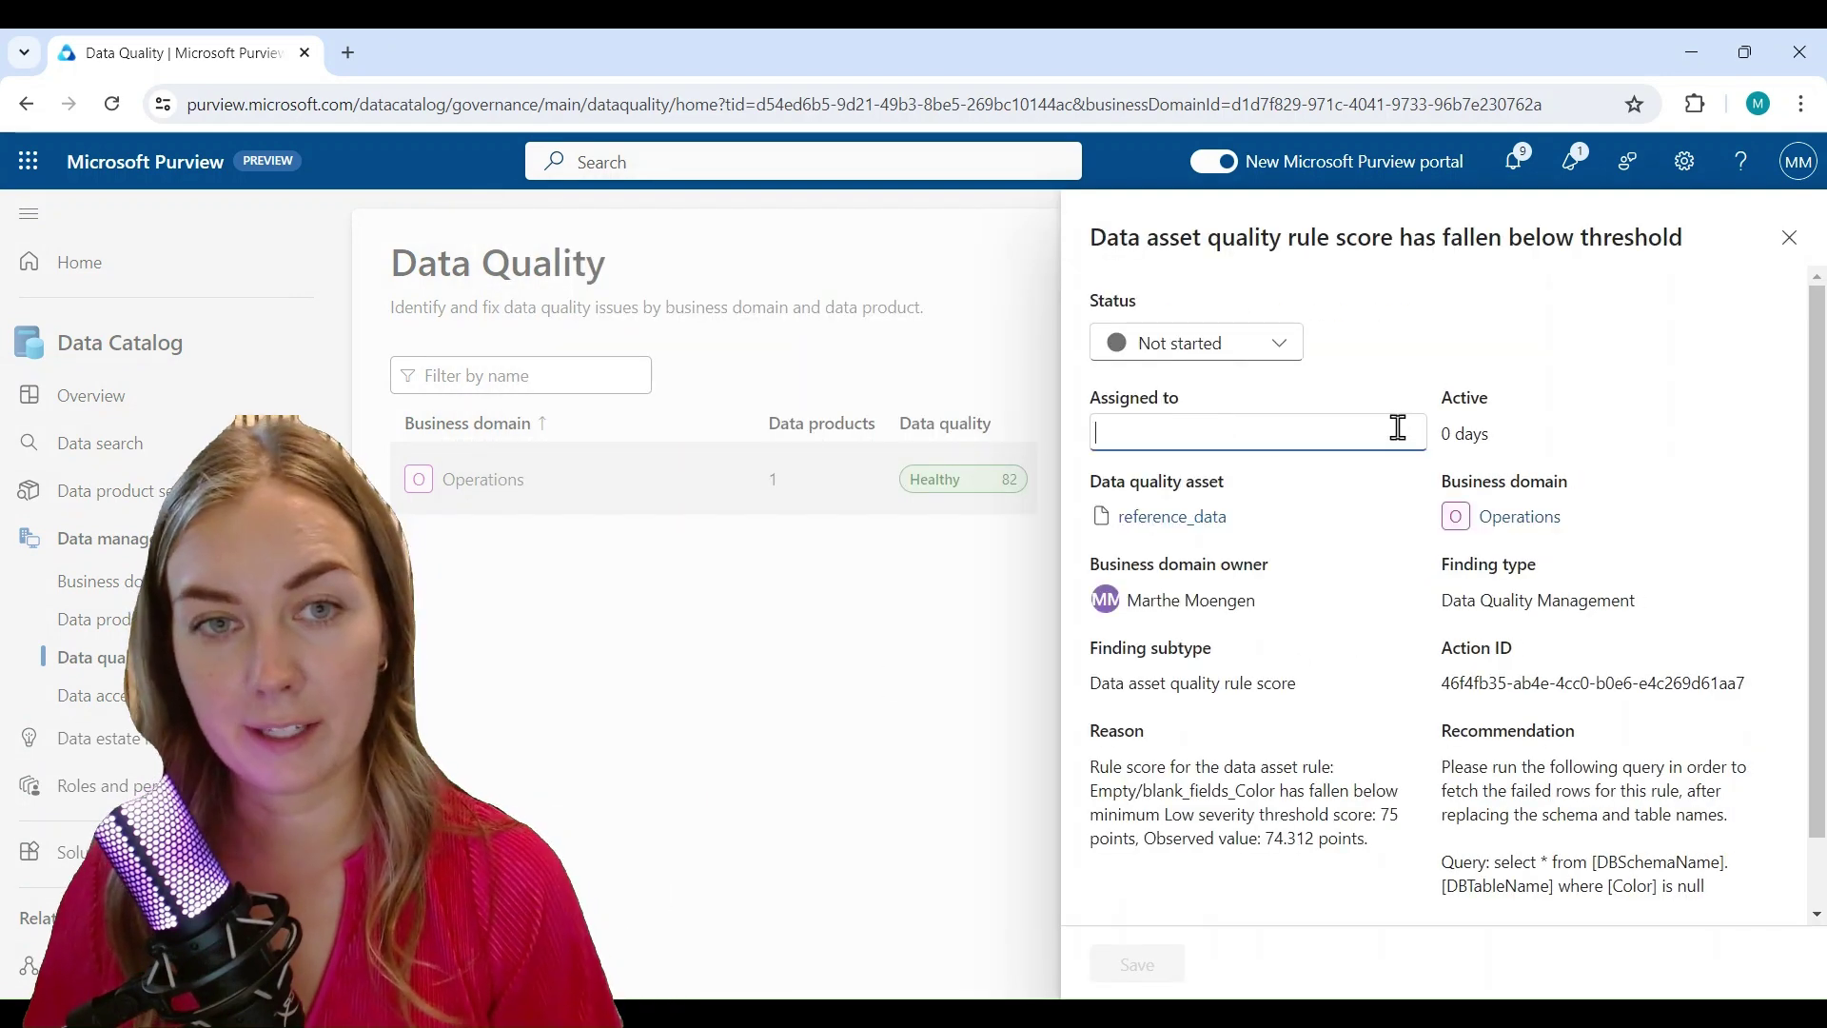
text(marthe)
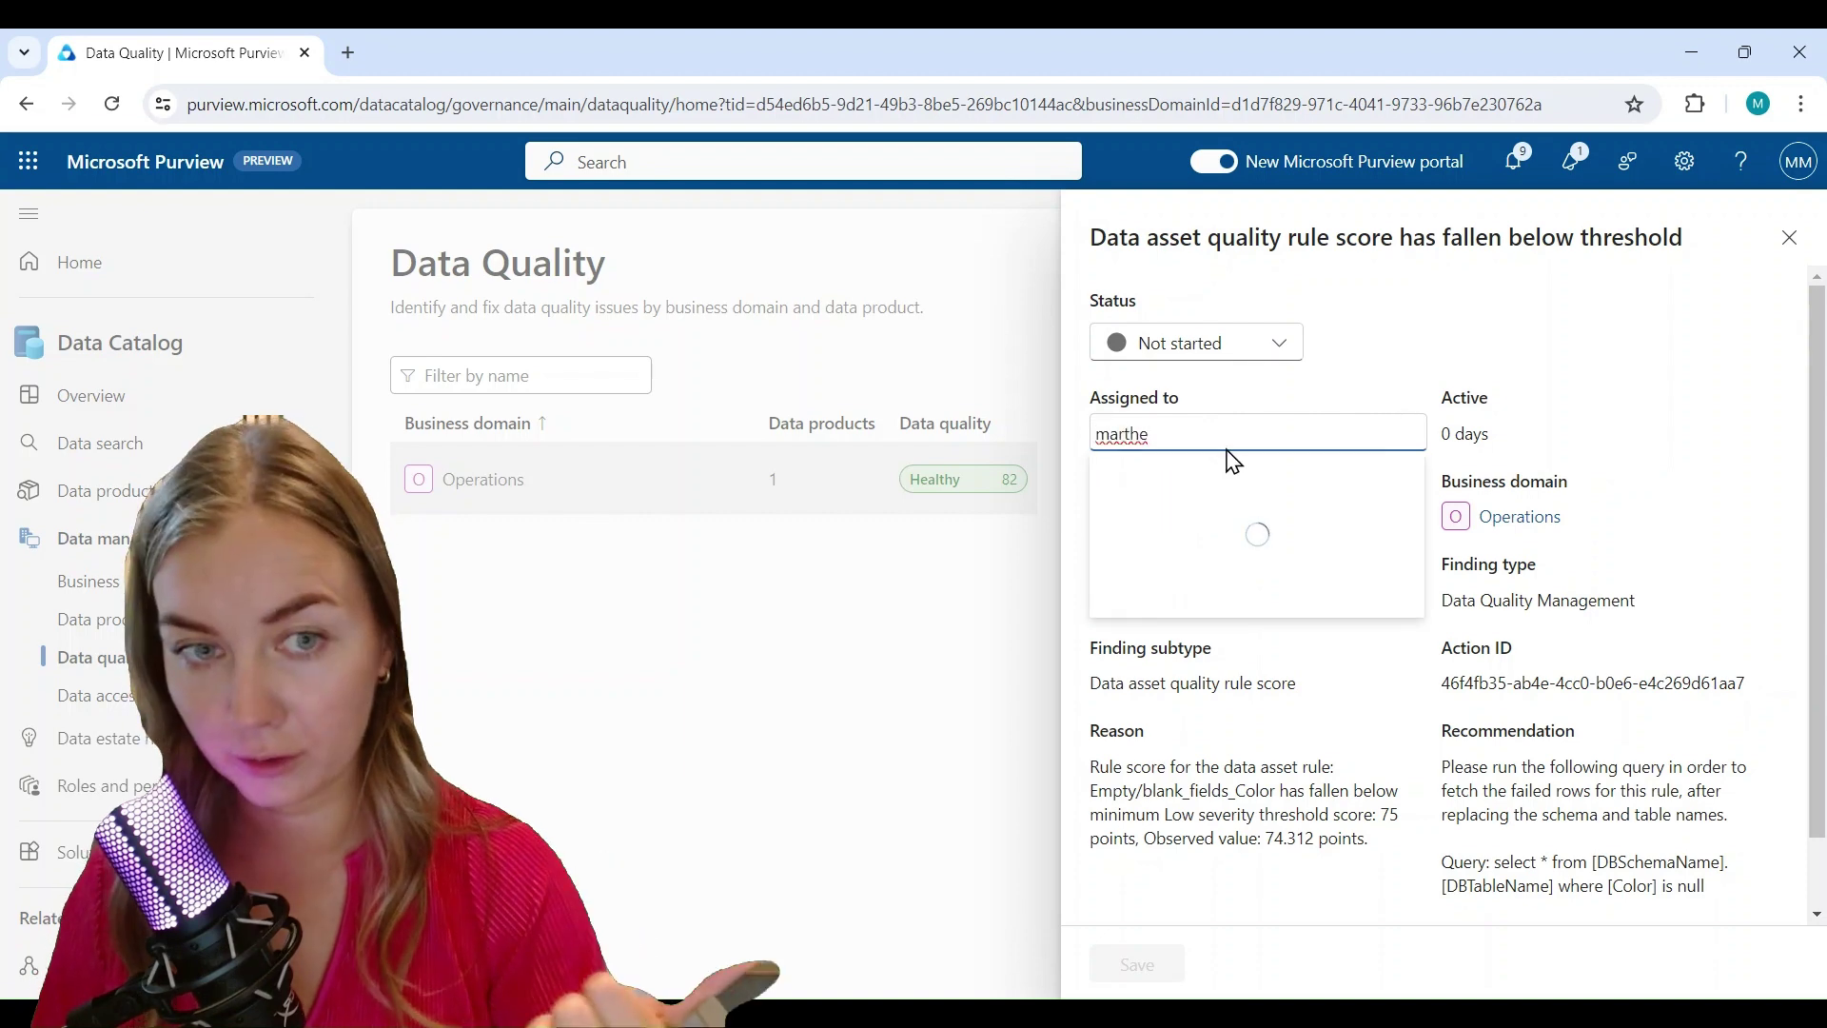
click(1228, 476)
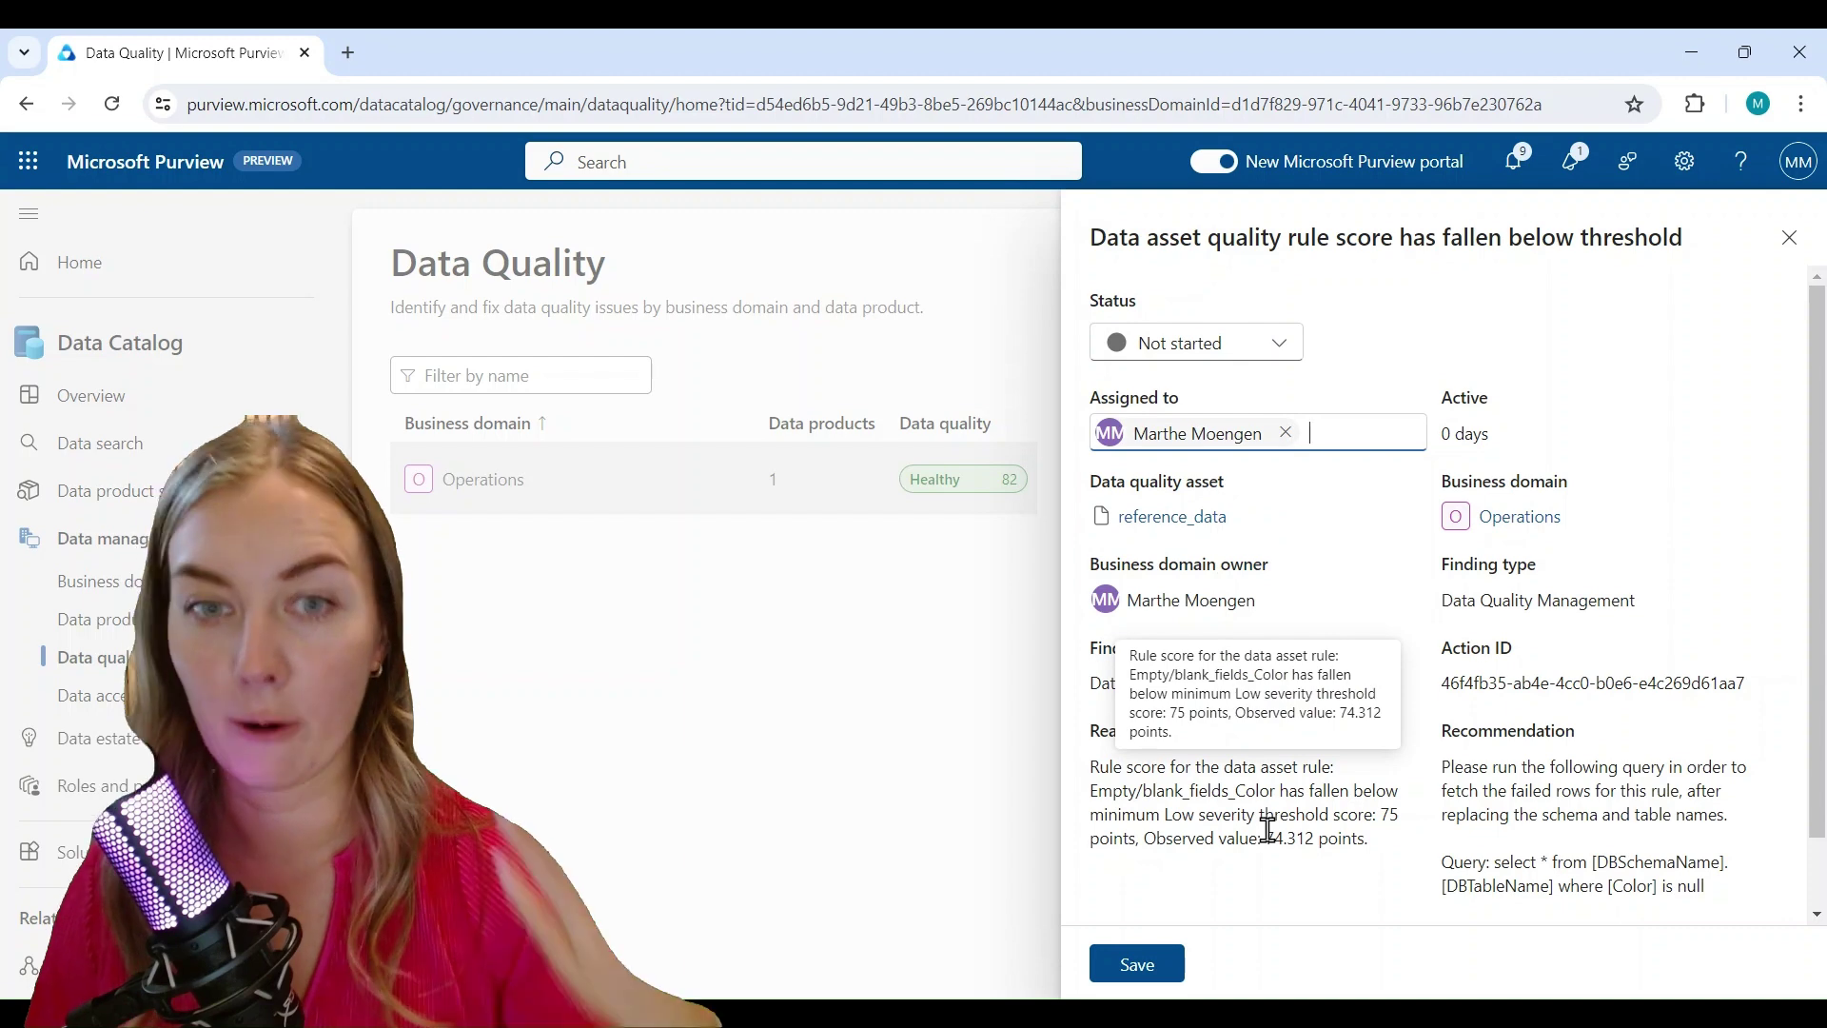
drag(1731, 899, 1444, 850)
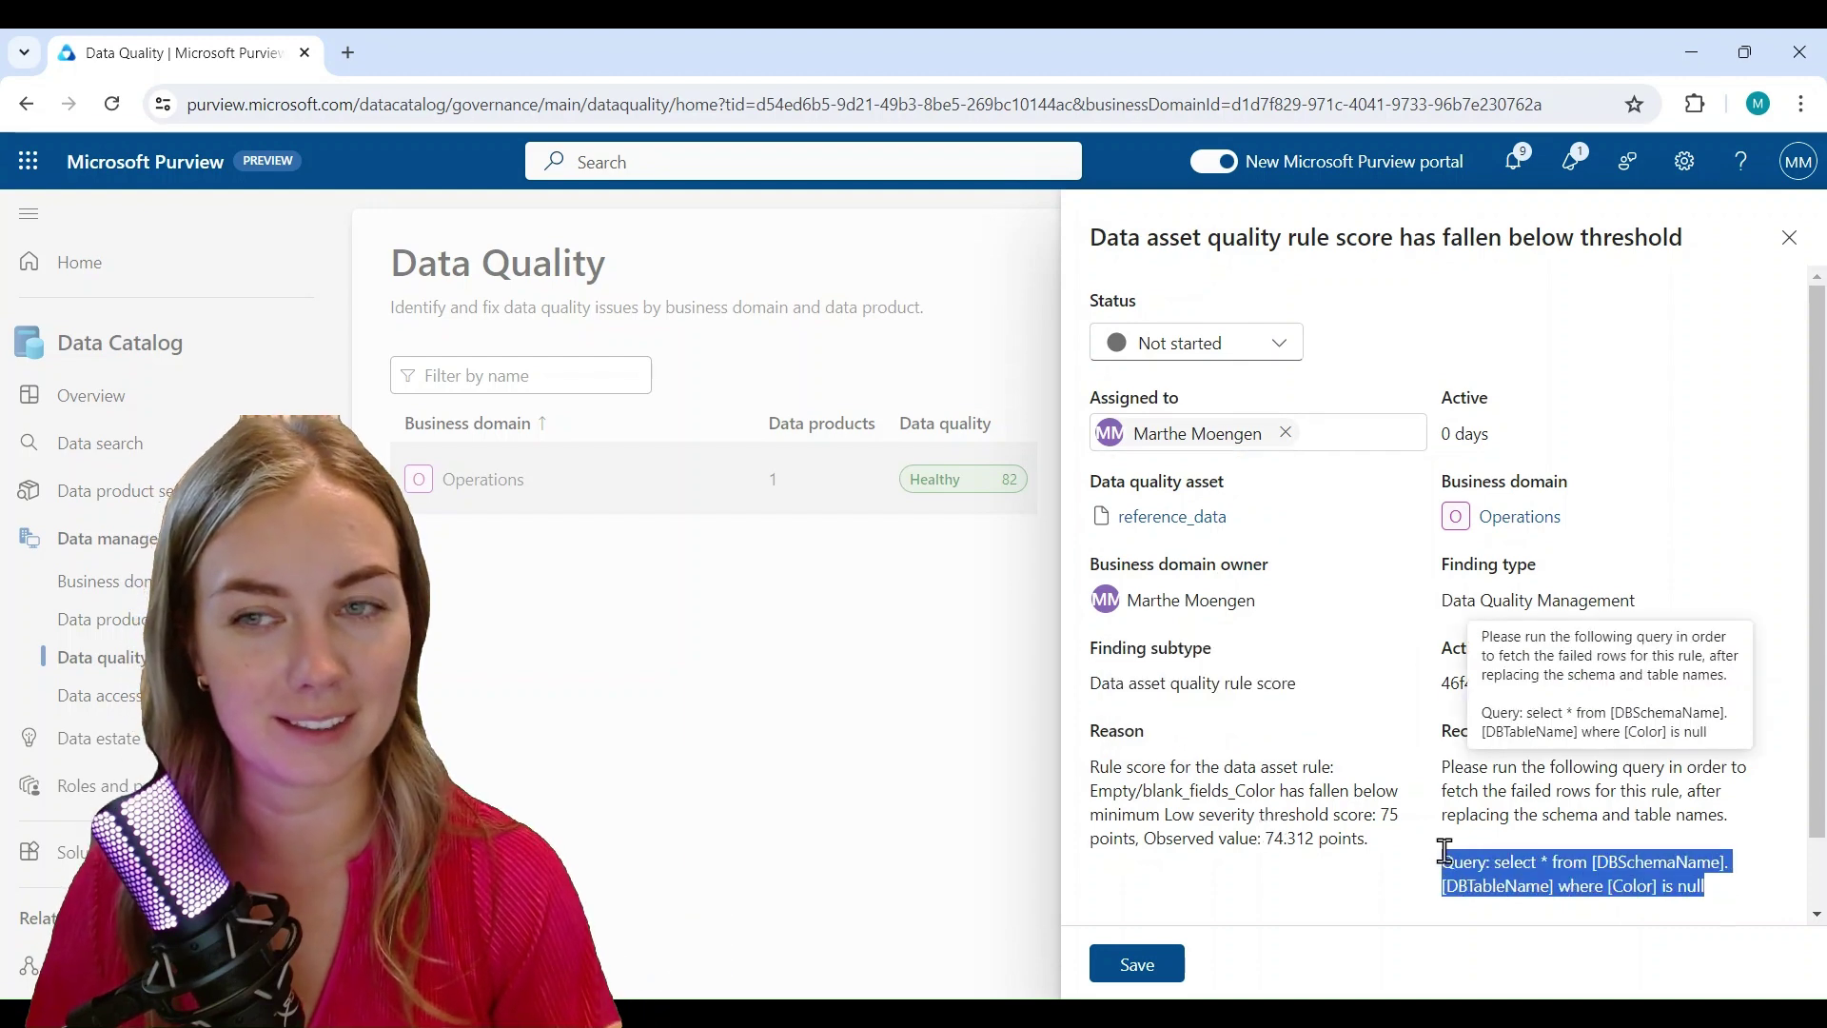
click(1543, 842)
click(1242, 343)
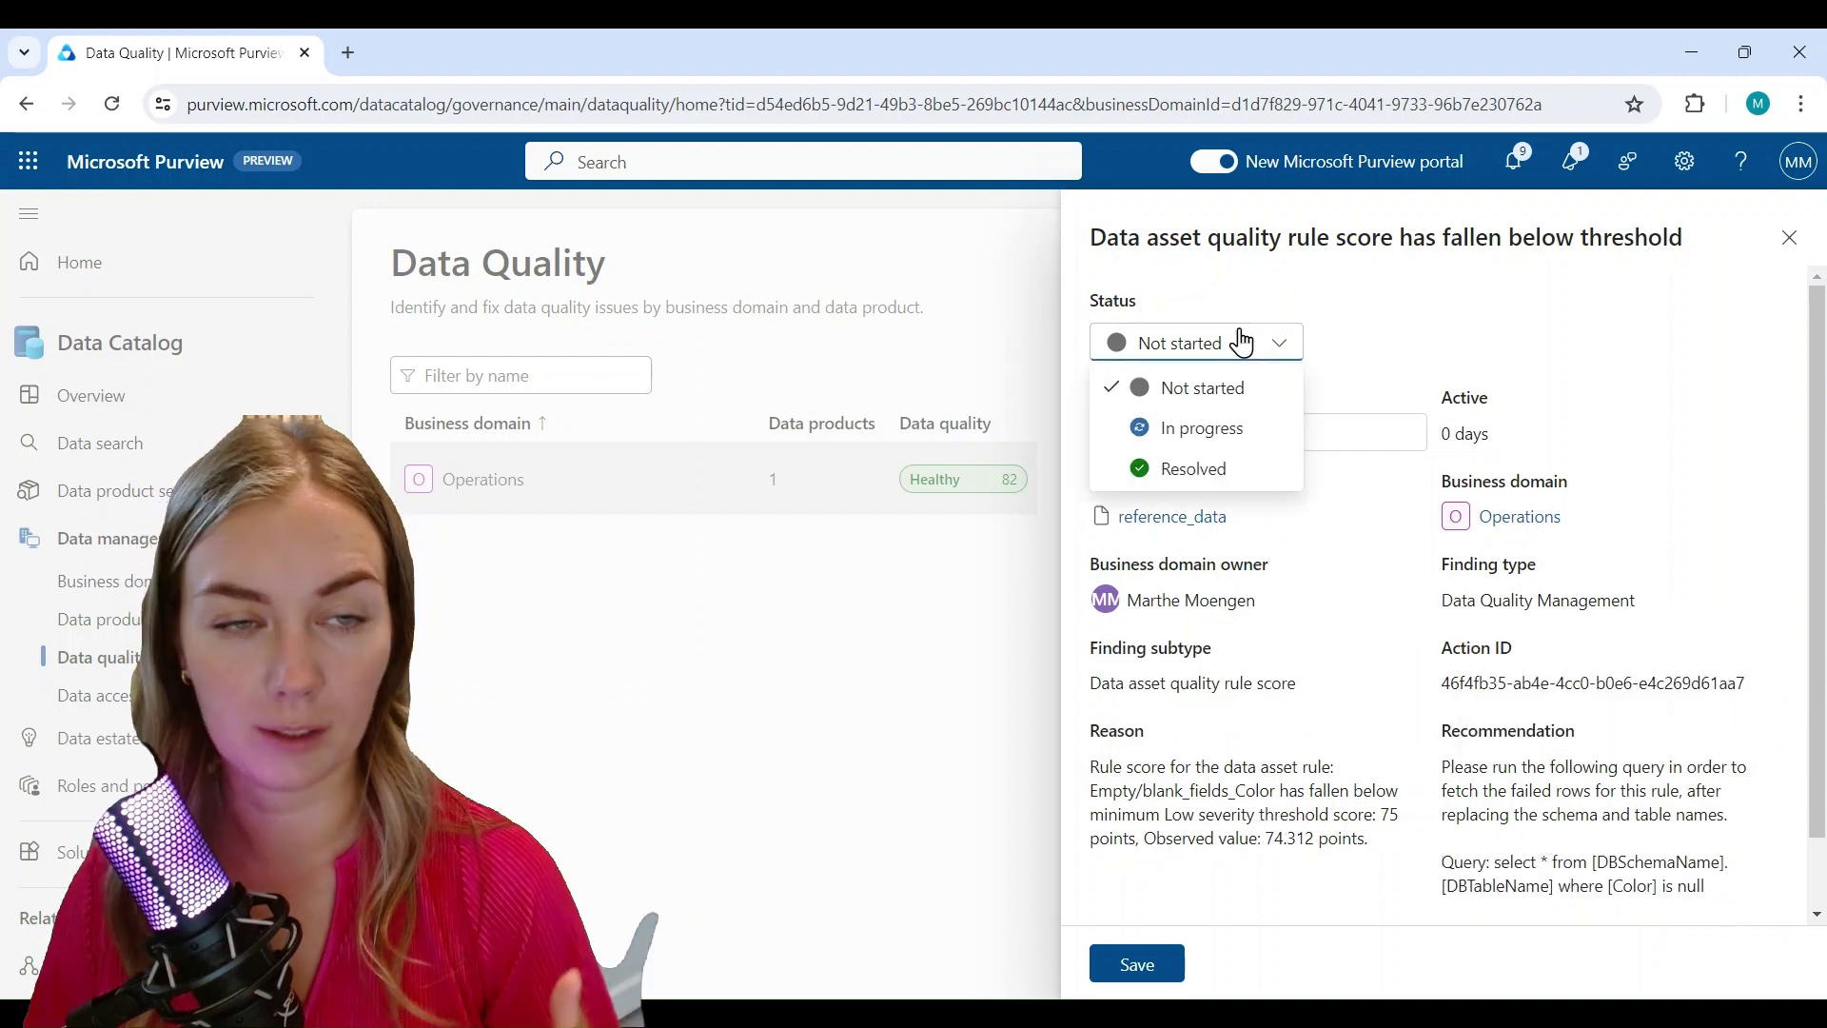
click(1237, 428)
click(1155, 965)
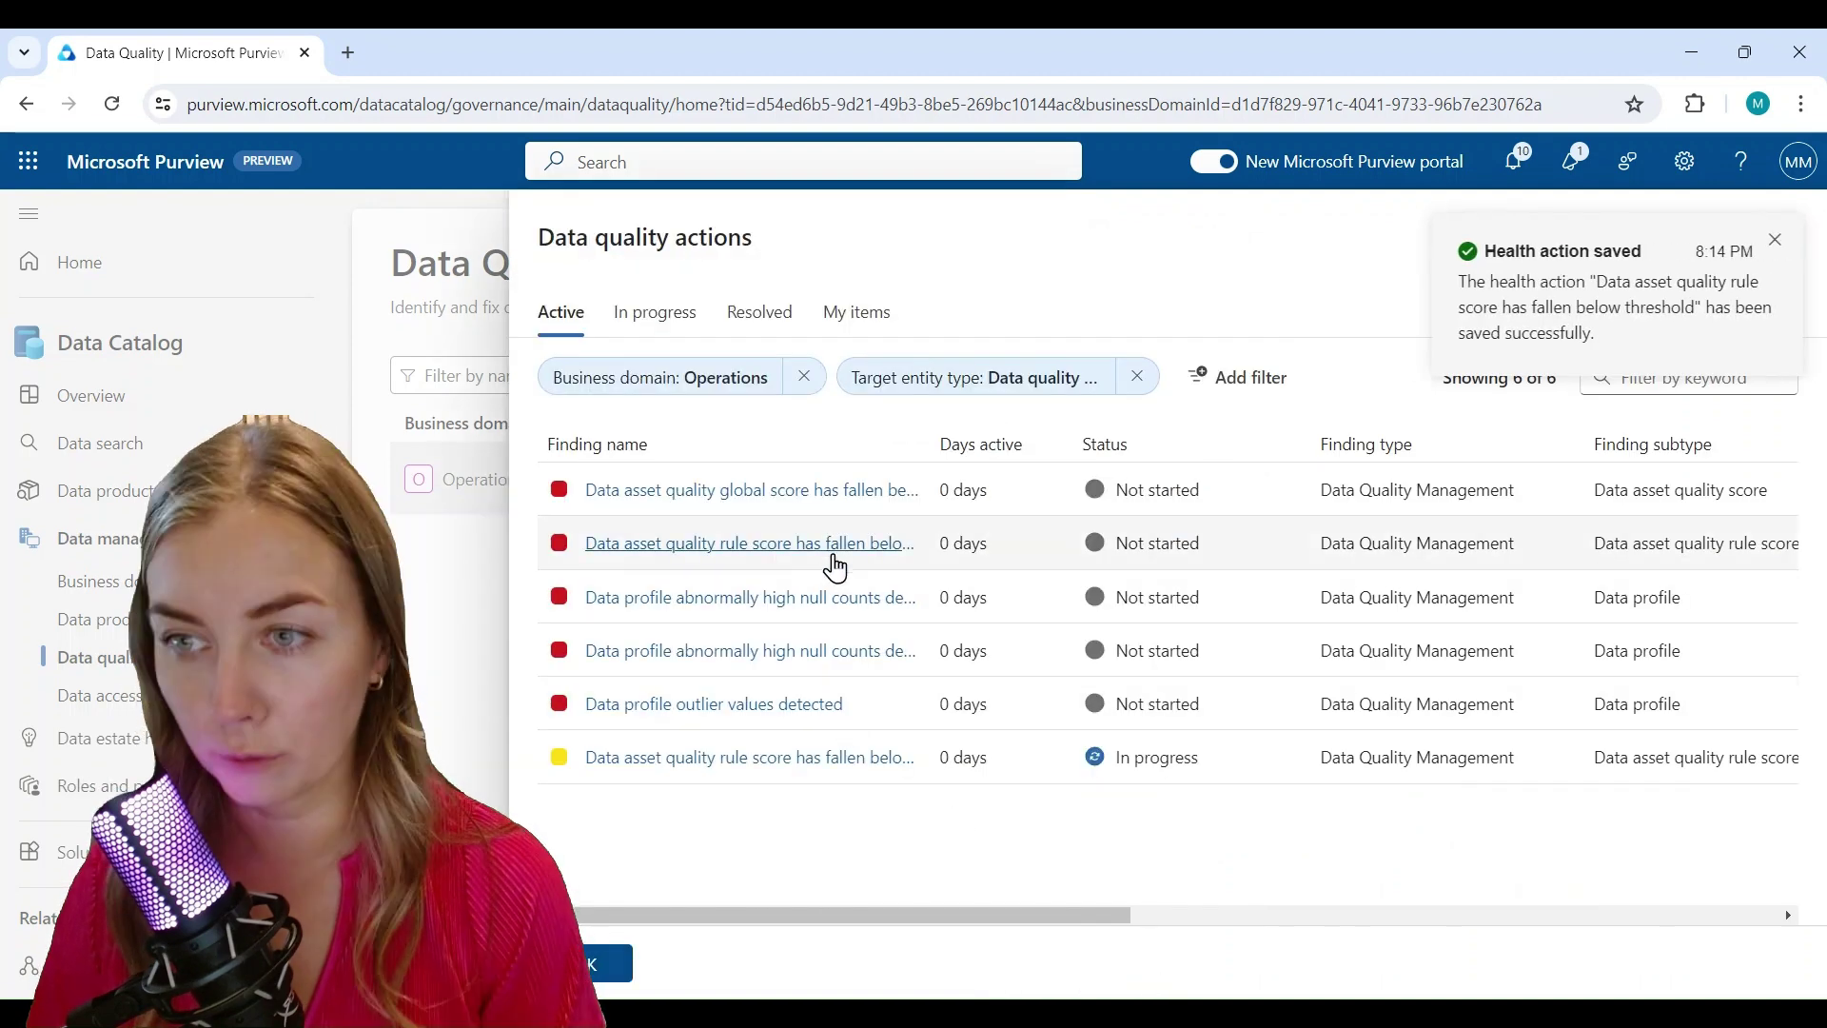
scroll(833, 723, right, 10)
scroll(833, 723, right, 5)
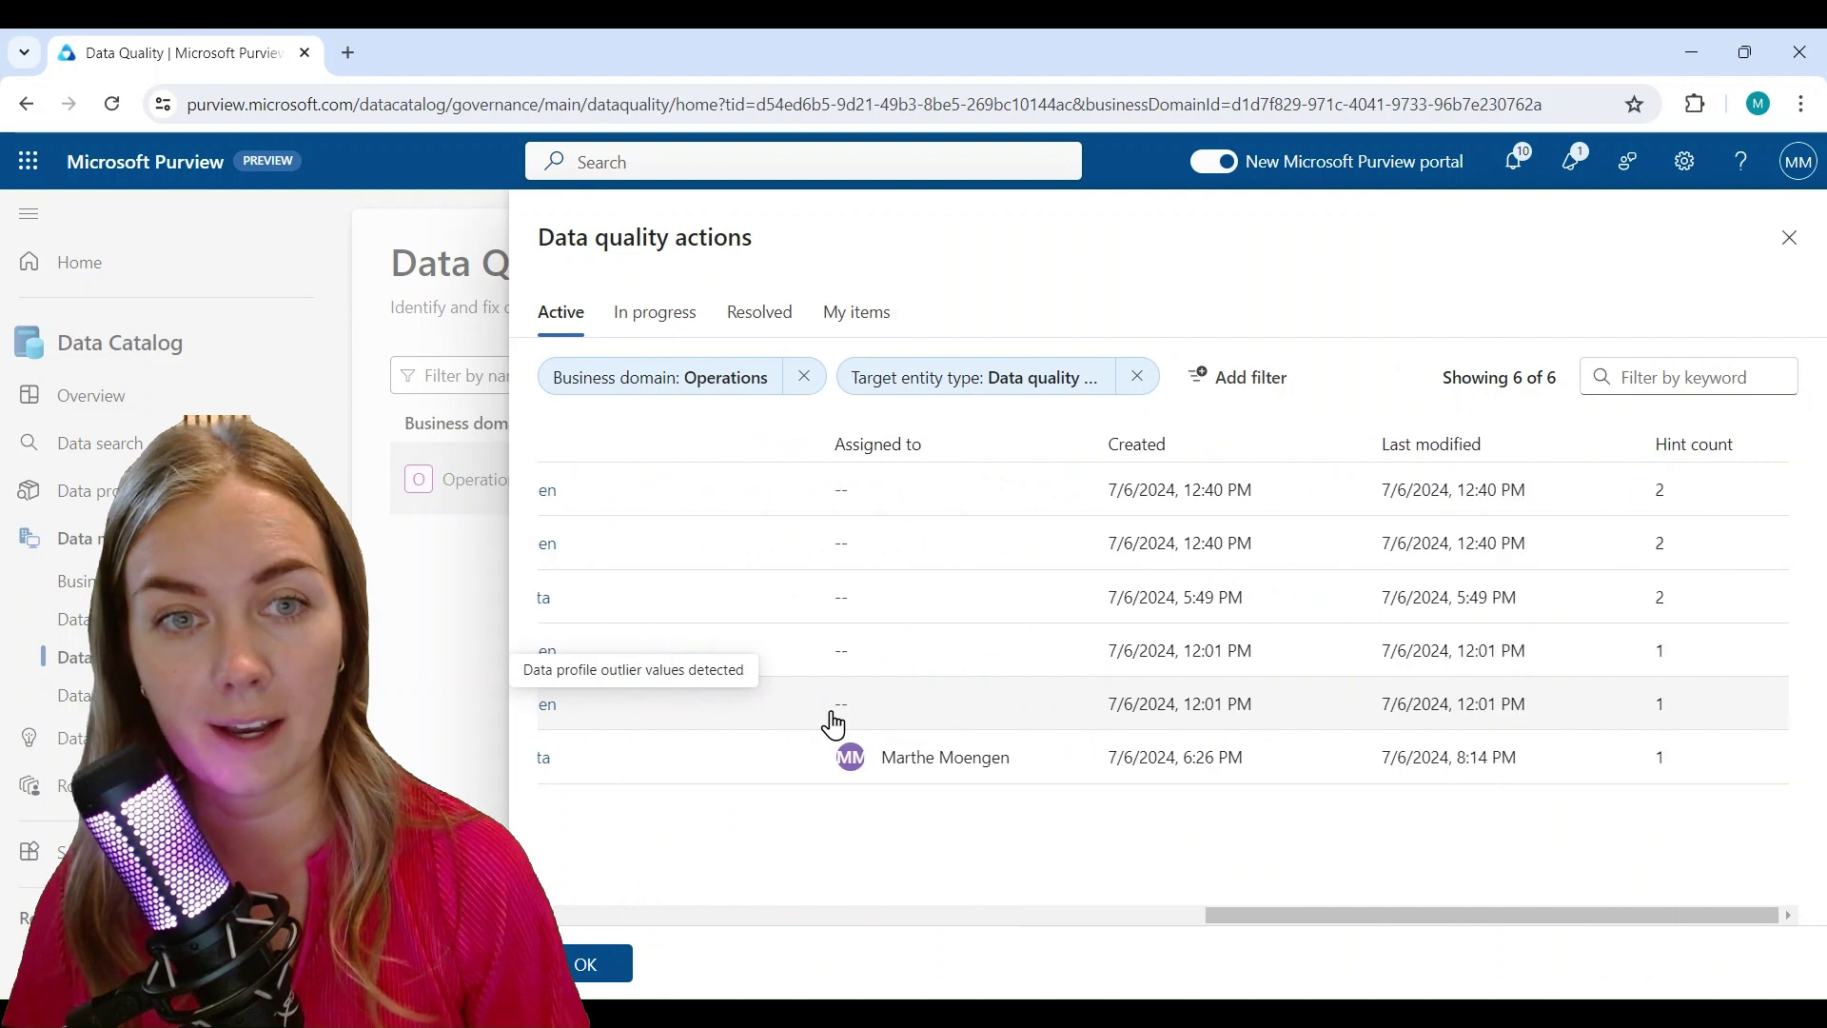
scroll(833, 723, left, 15)
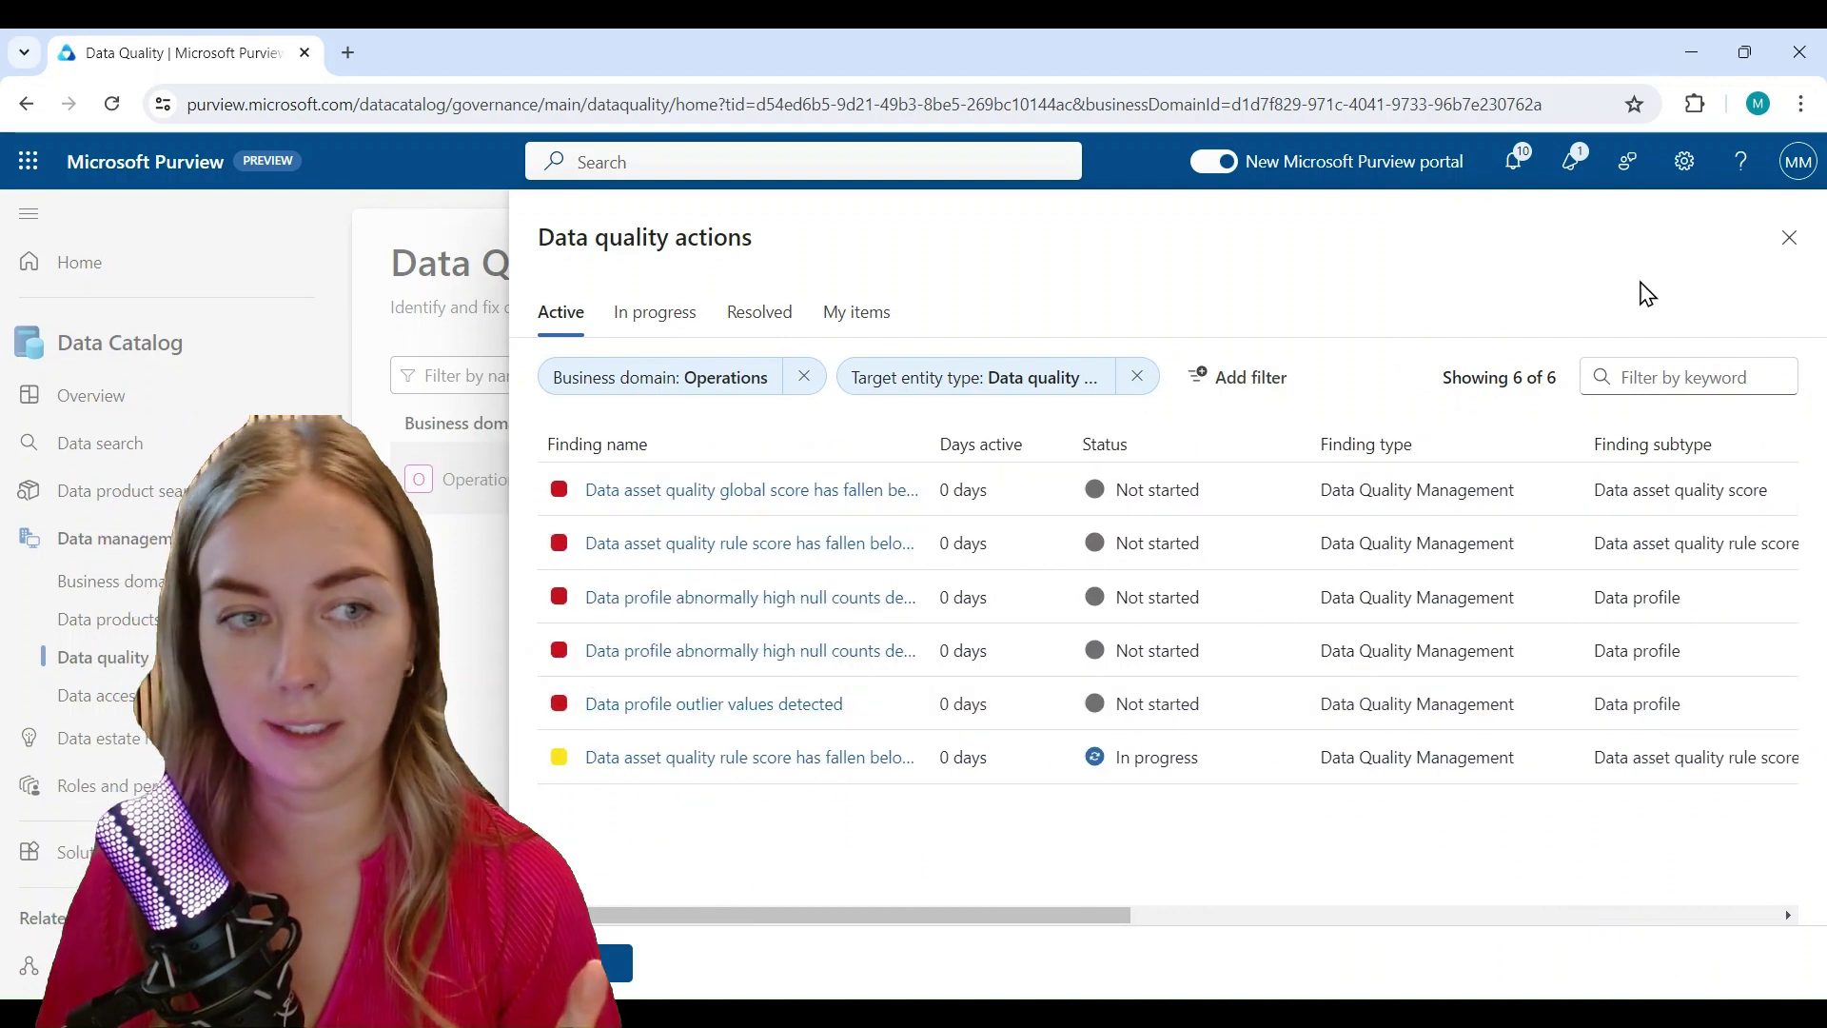
Step: Review the In progress and Resolved data quality actions, then filter to My items
click(678, 322)
click(765, 322)
click(861, 324)
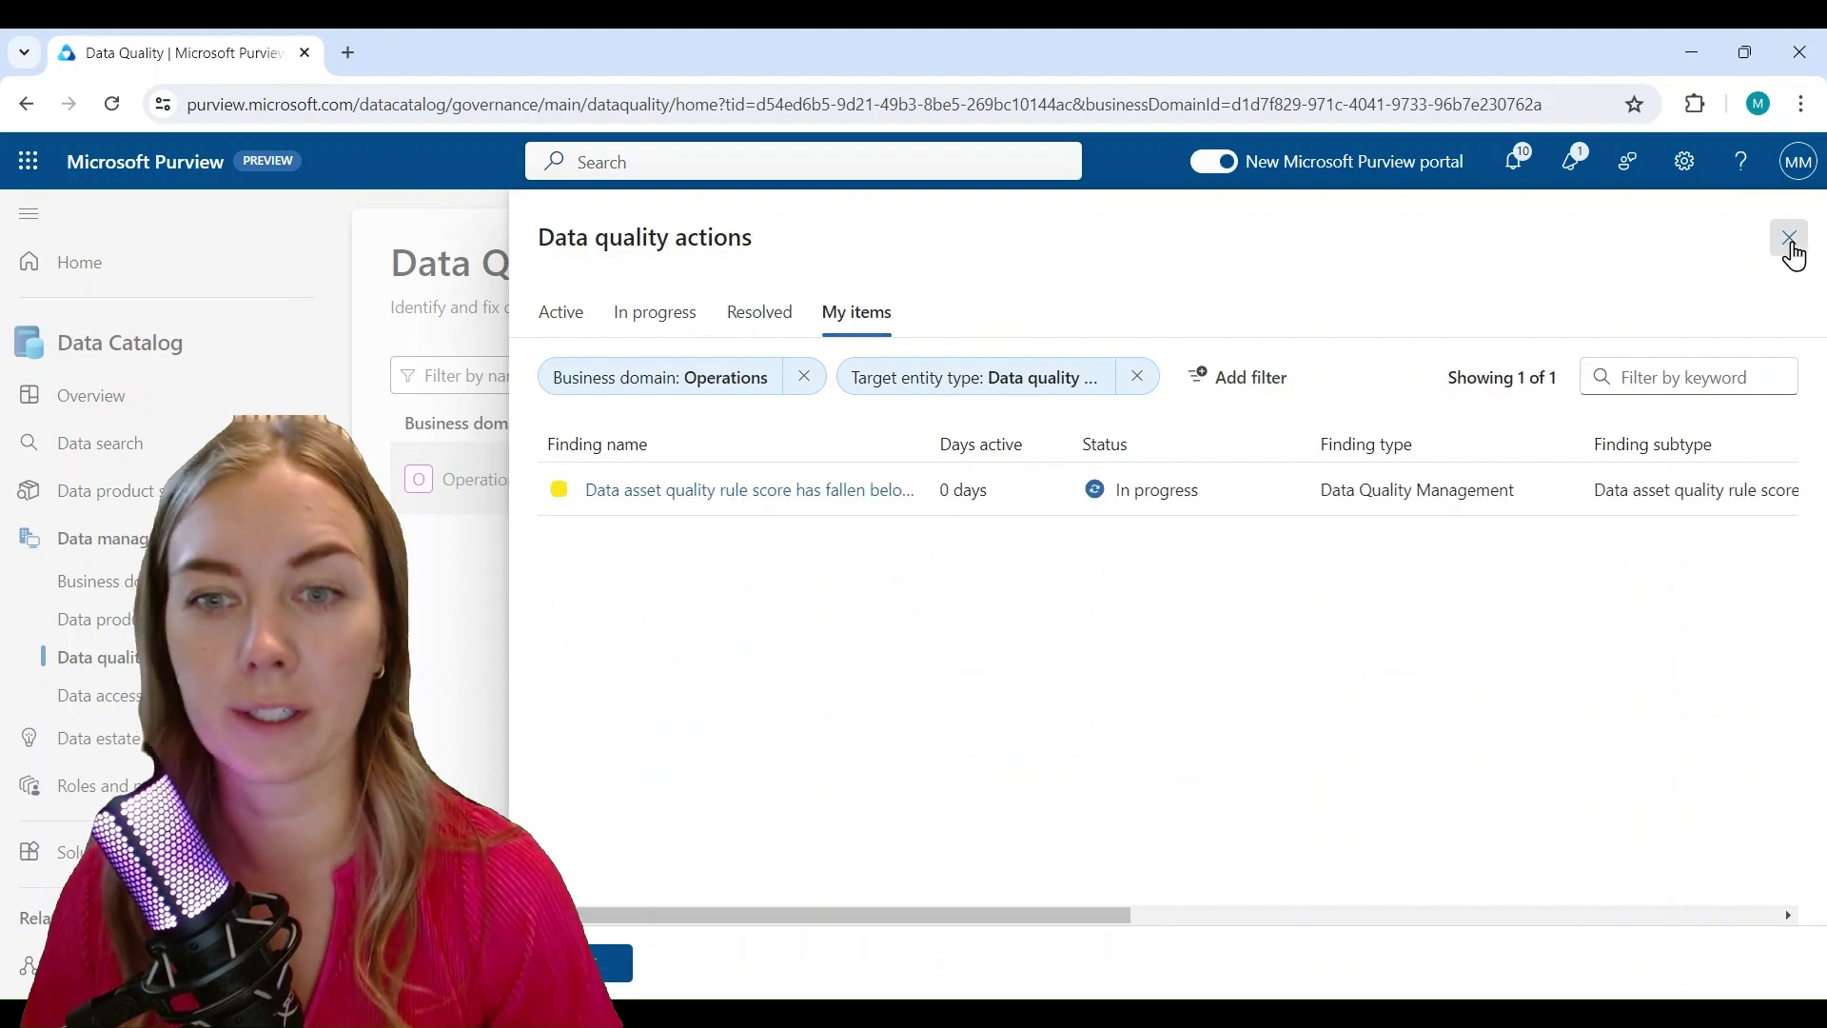